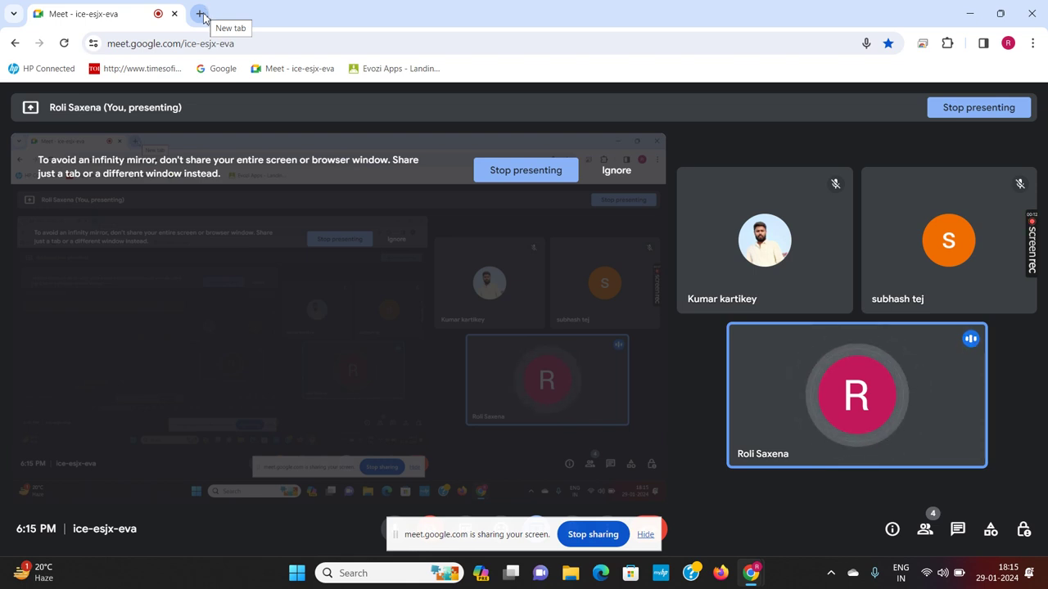
Open the Appium documentation site in a new browser tab and highlight the mobile platform text in the introduction
click(201, 14)
click(242, 42)
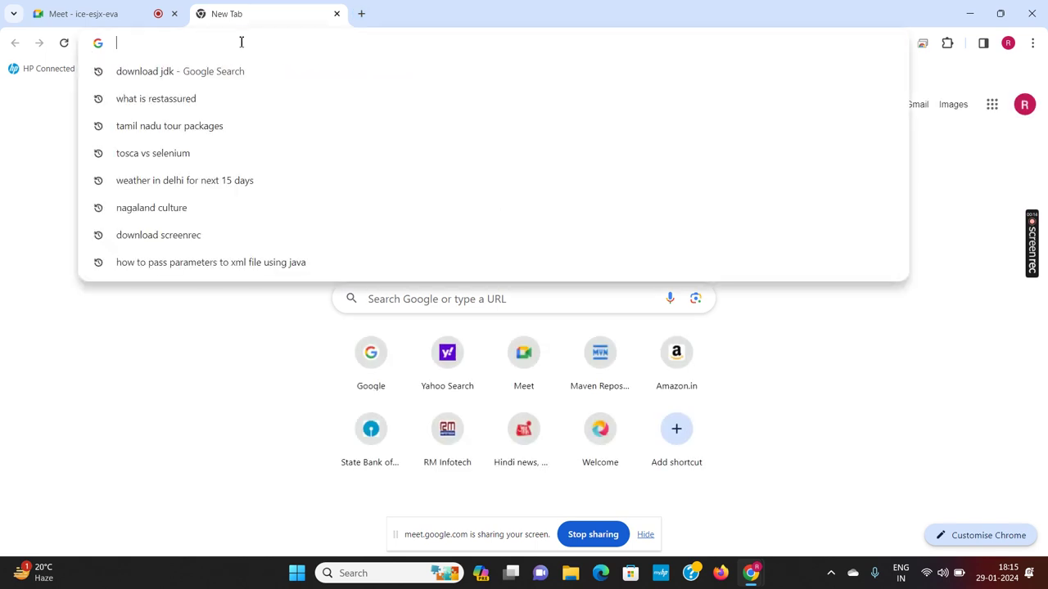
text(a)
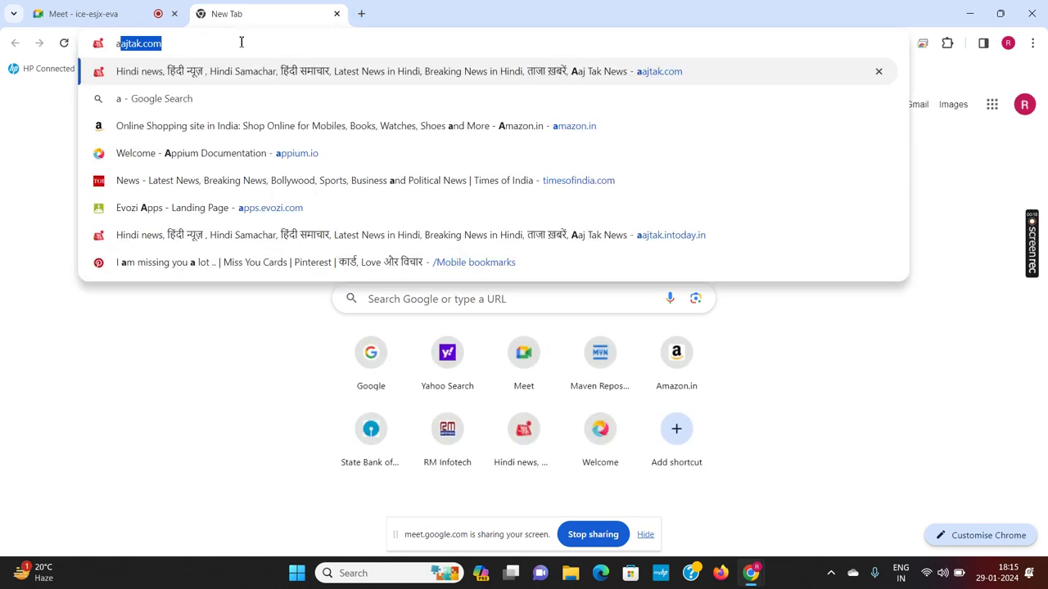
text(pp)
key(Return)
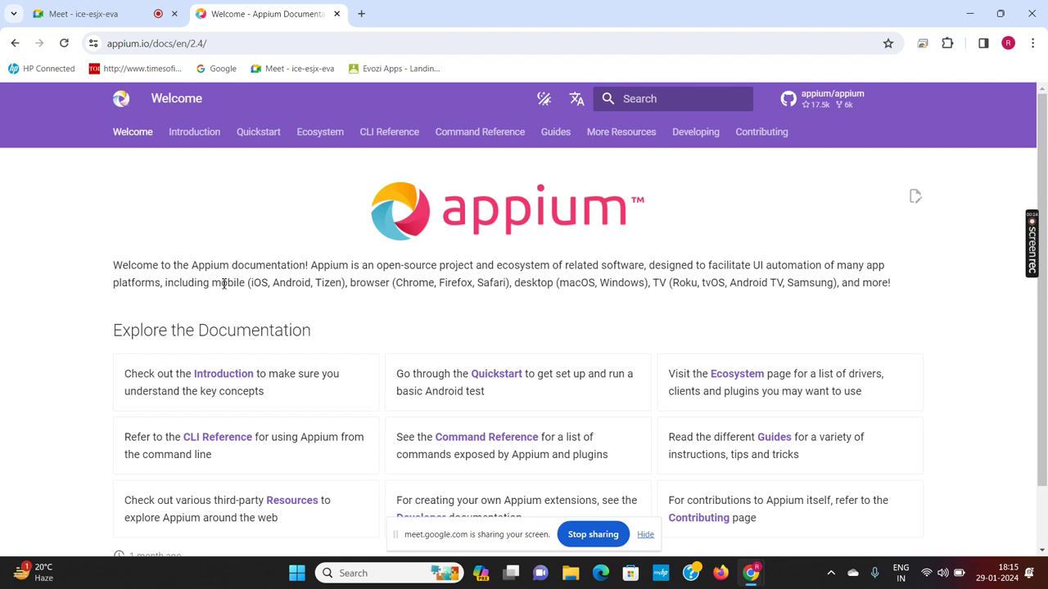
drag(214, 284, 269, 284)
Search Google for "download jdk" in a new browser tab
click(362, 15)
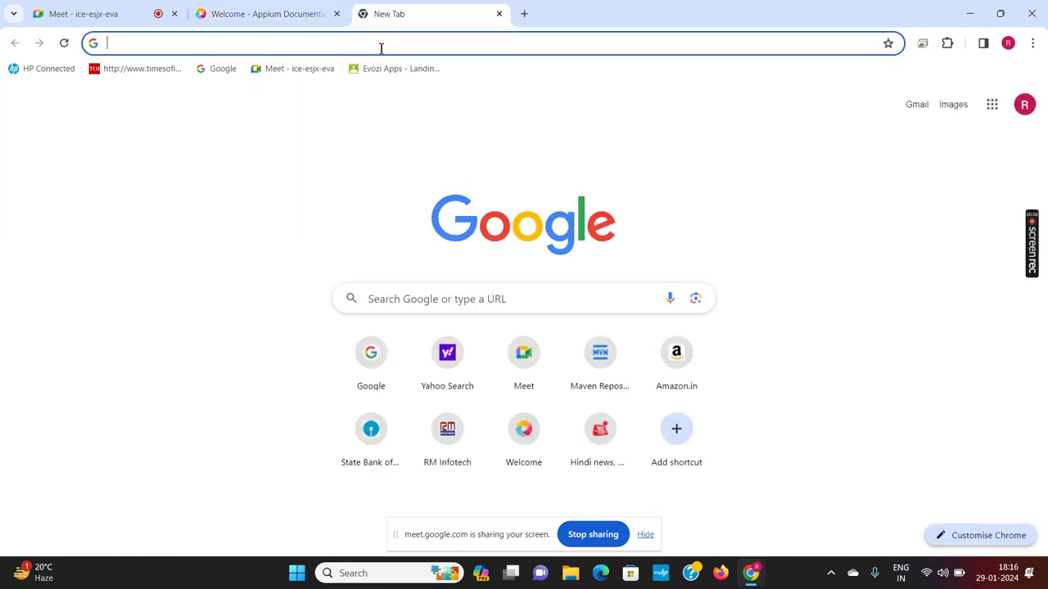
click(380, 48)
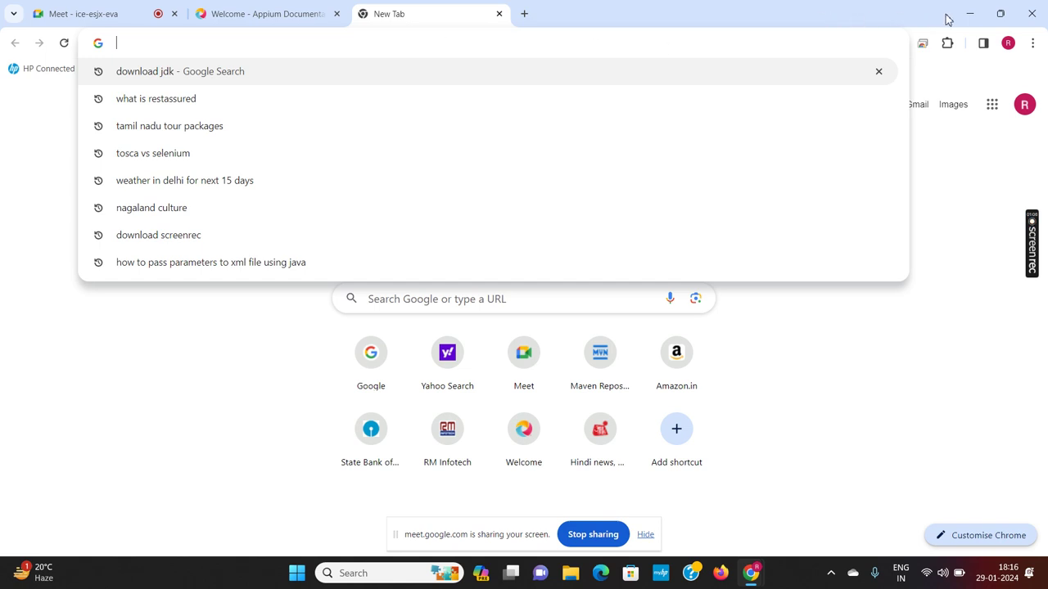
click(972, 15)
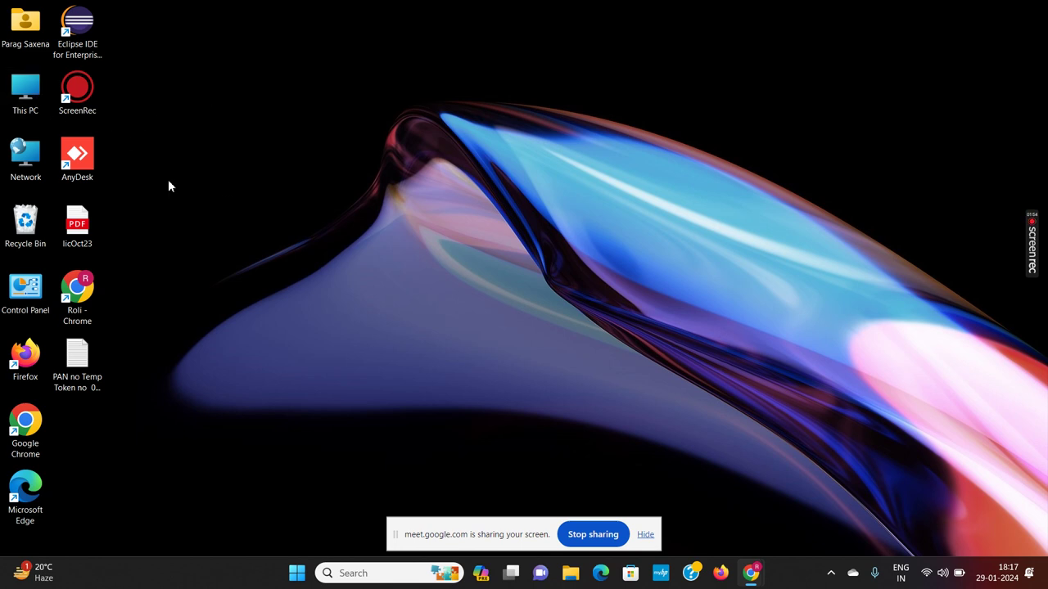
mouse_move(750, 573)
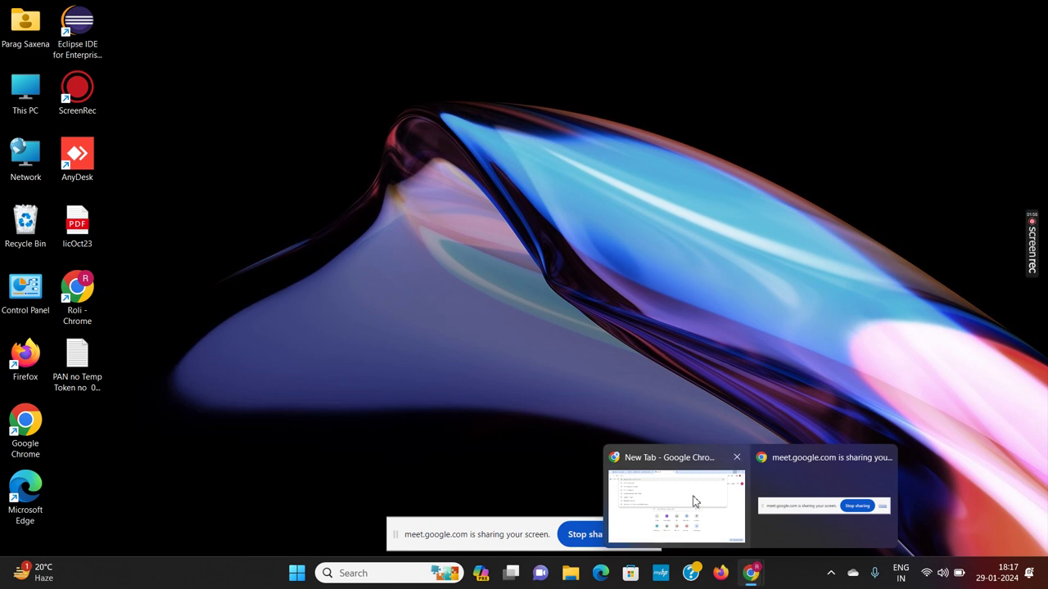
click(673, 470)
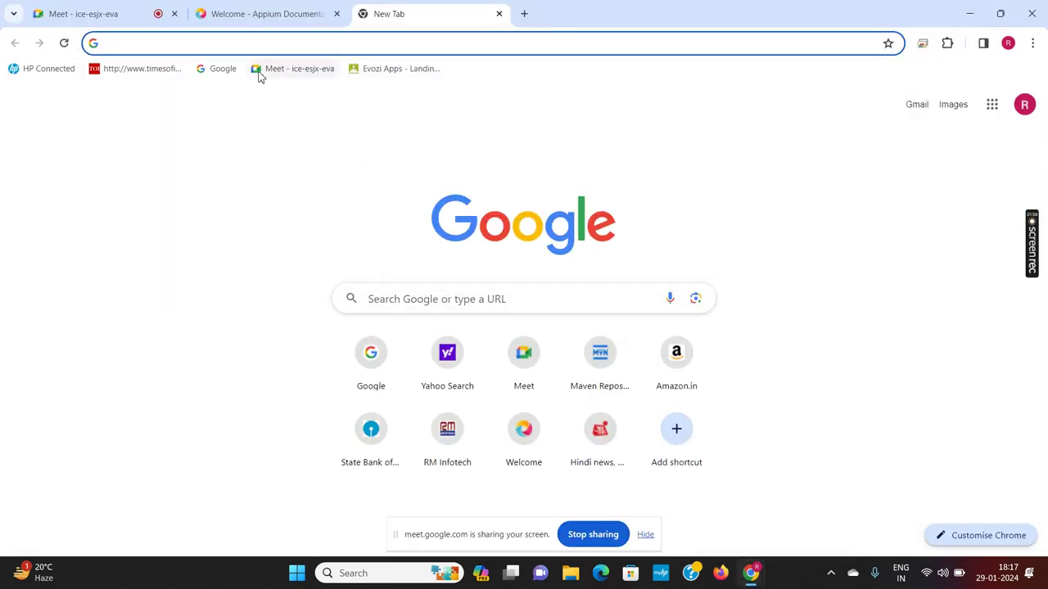
text(g)
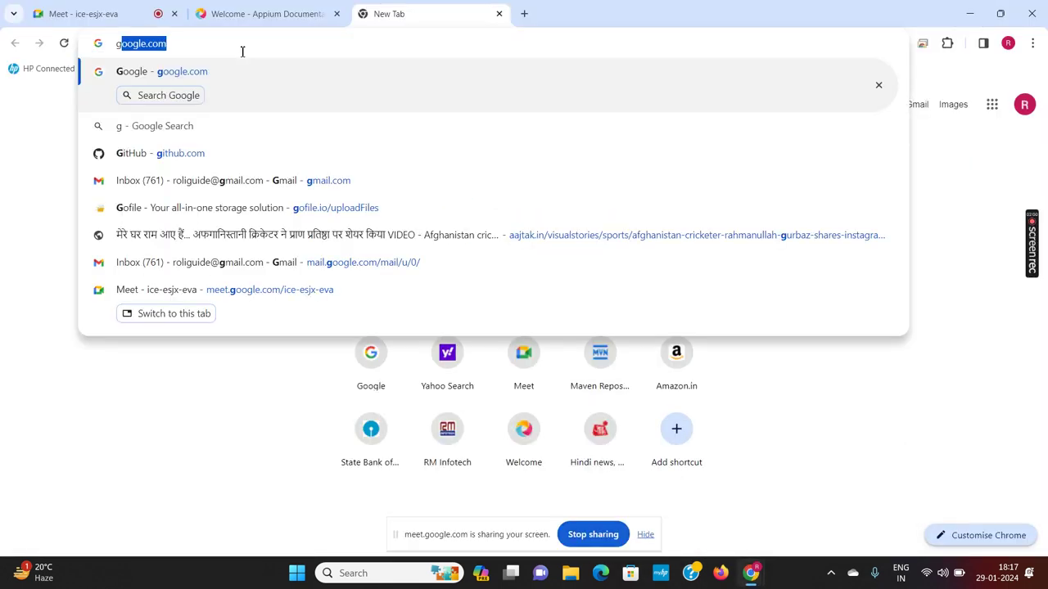
key(Return)
text(d)
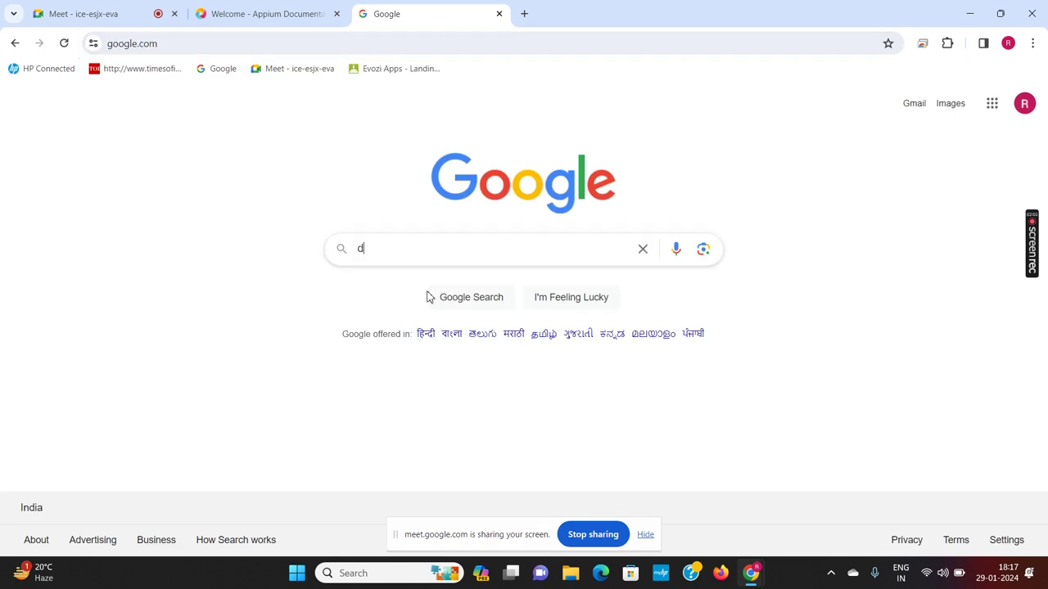
text(own)
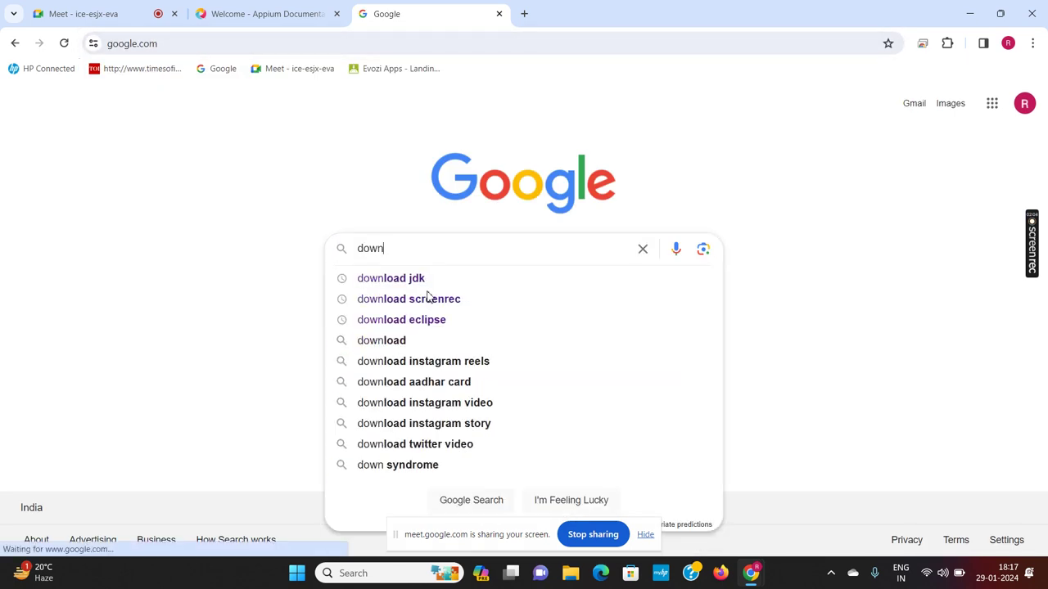
text(lo)
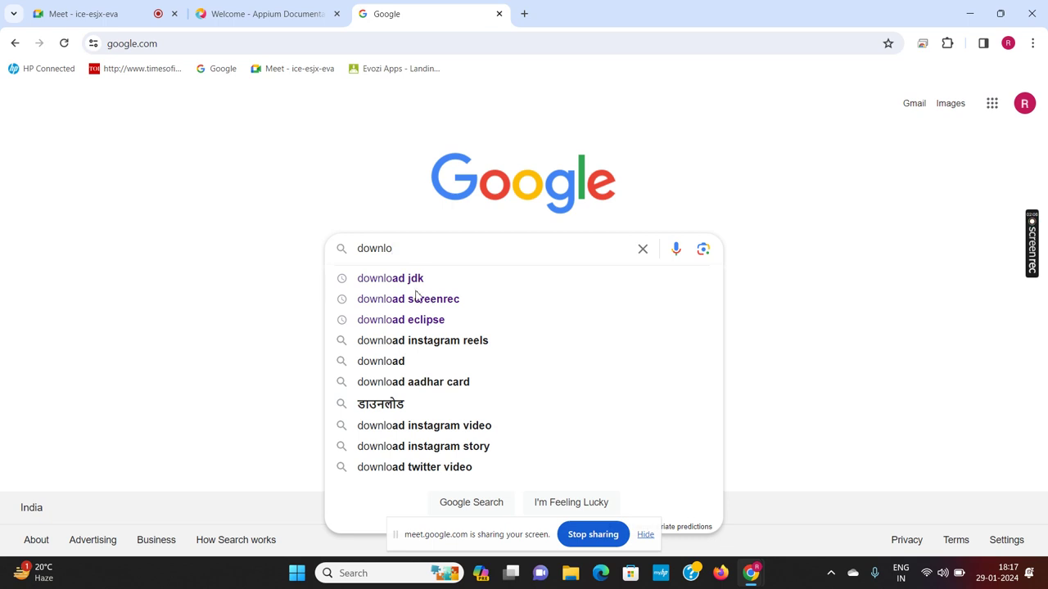
click(411, 281)
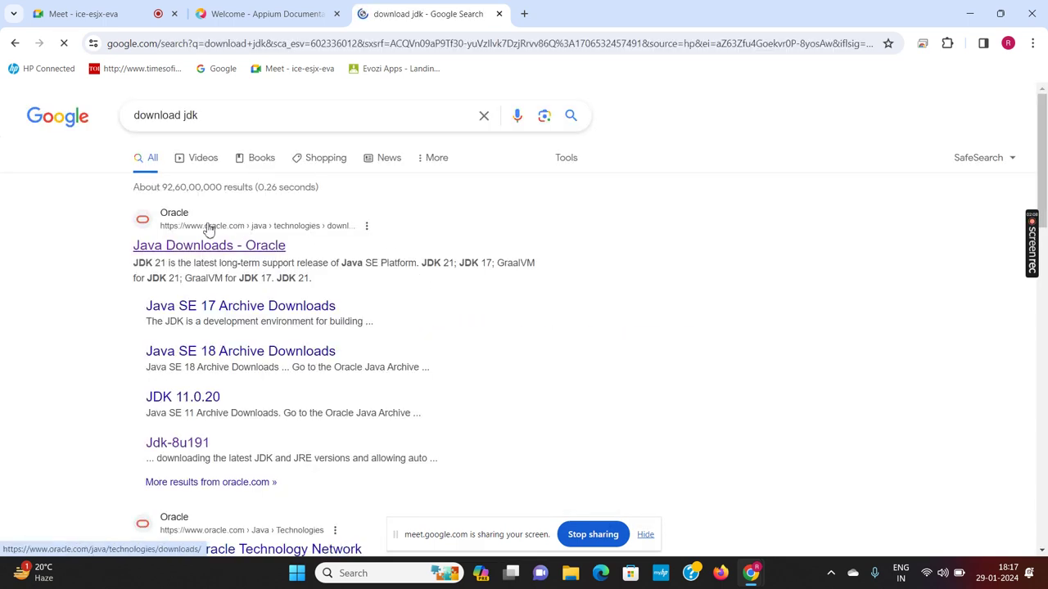
View the Windows JDK 21 downloads on Oracle's Java Downloads page, declining the country-site suggestion, and close the page
click(211, 248)
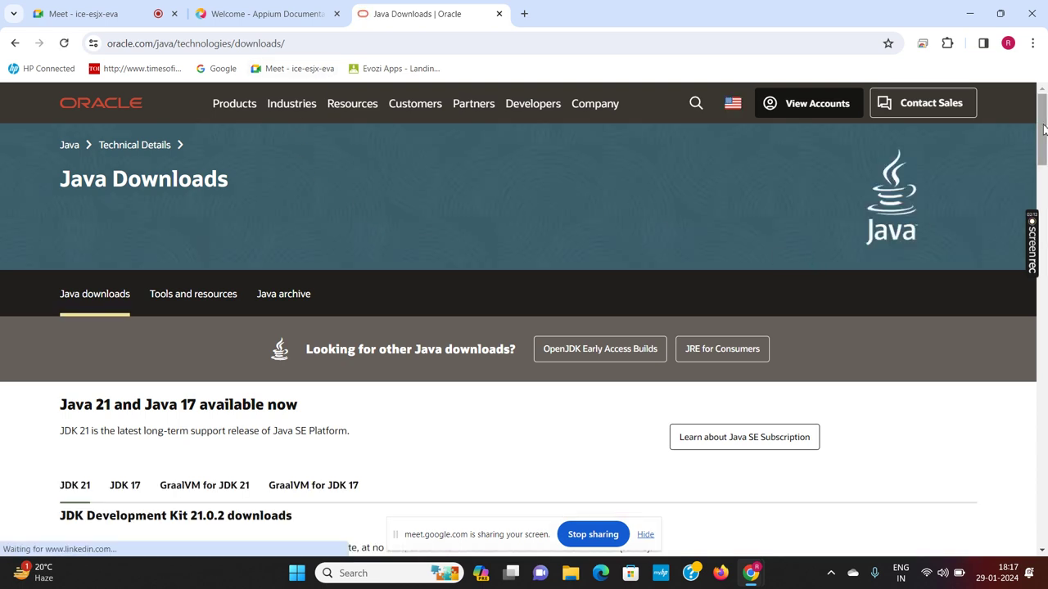
scroll(1042, 164, down, 3)
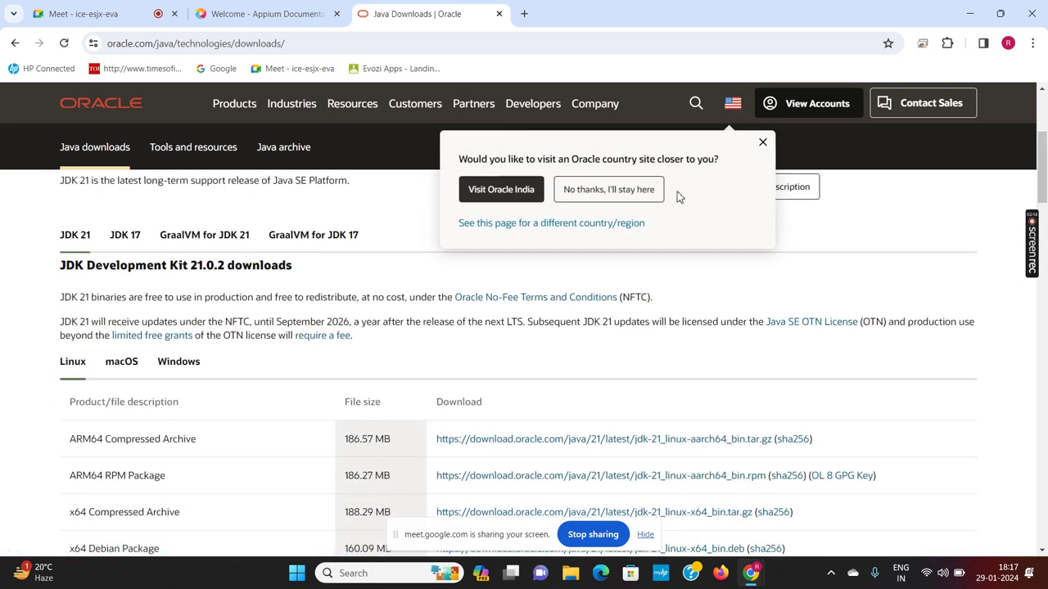
click(642, 193)
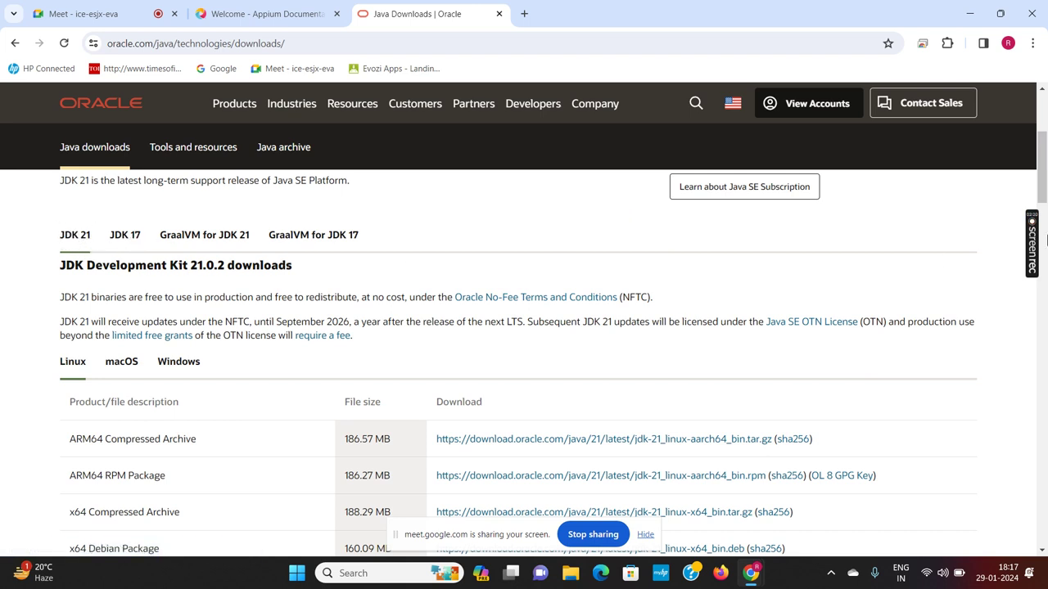
drag(1044, 158, 1044, 172)
click(185, 297)
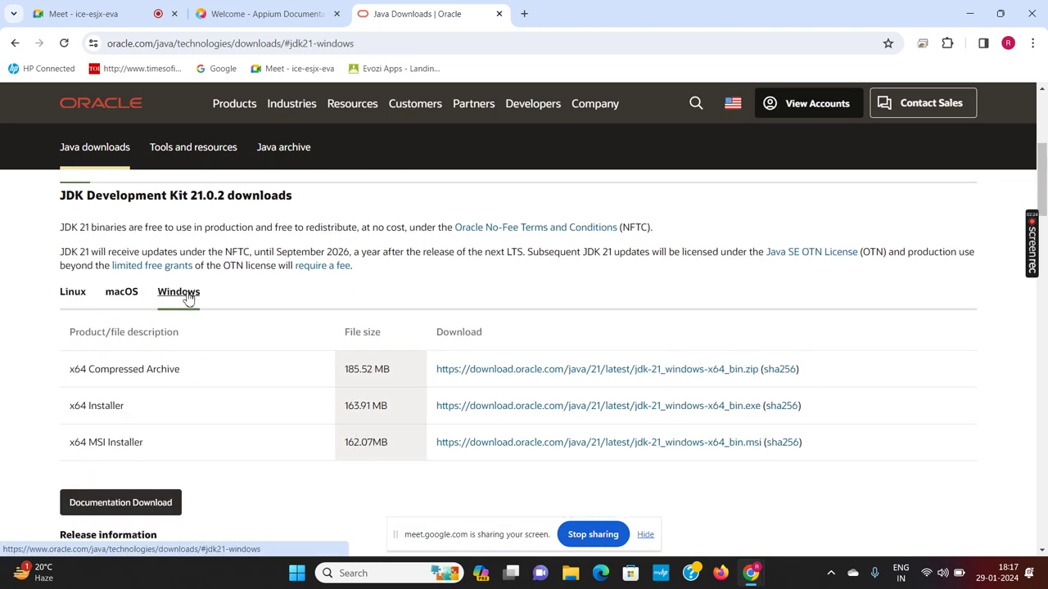
drag(1045, 163, 1045, 190)
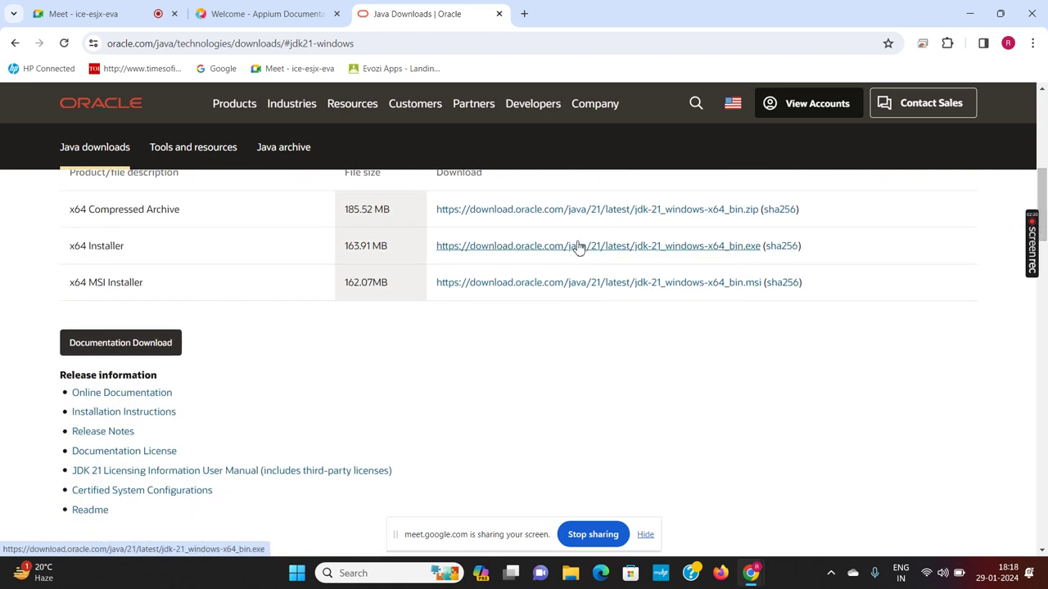
click(500, 14)
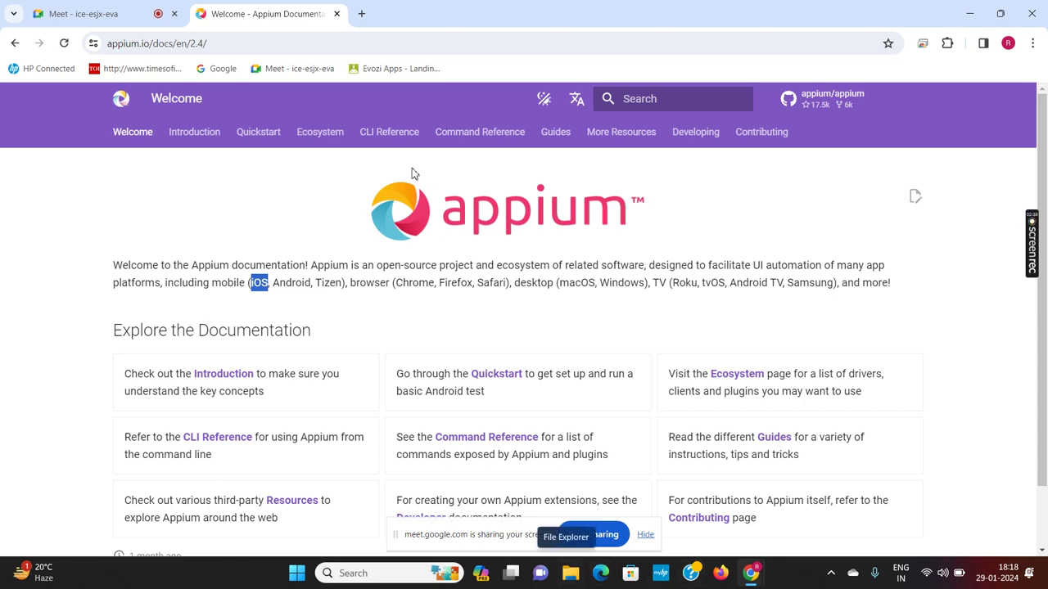
Search Google for "download jdk 8" in a new browser tab
click(362, 15)
click(384, 40)
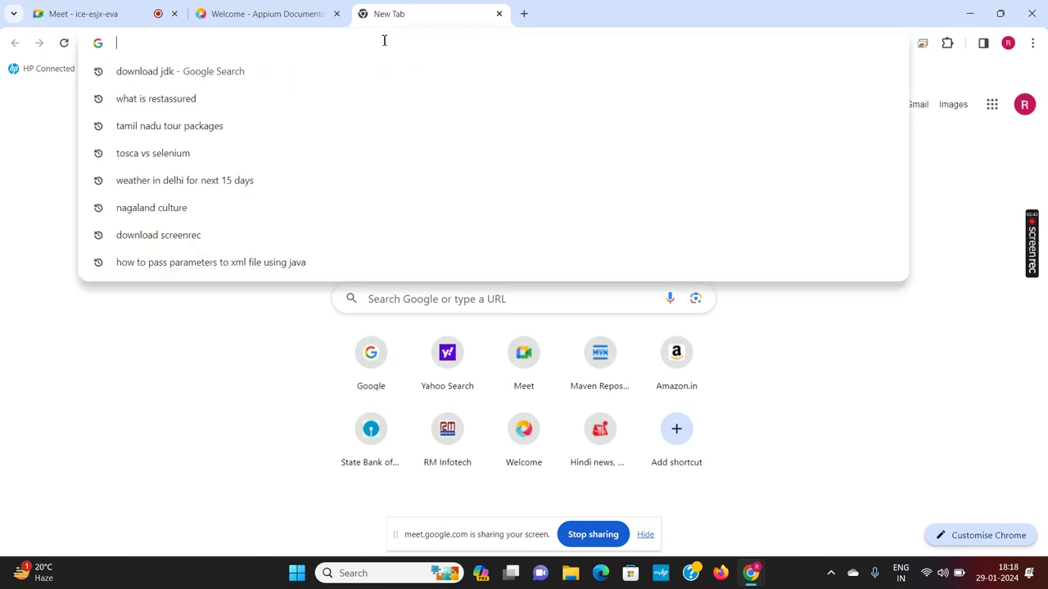
text(g)
key(Return)
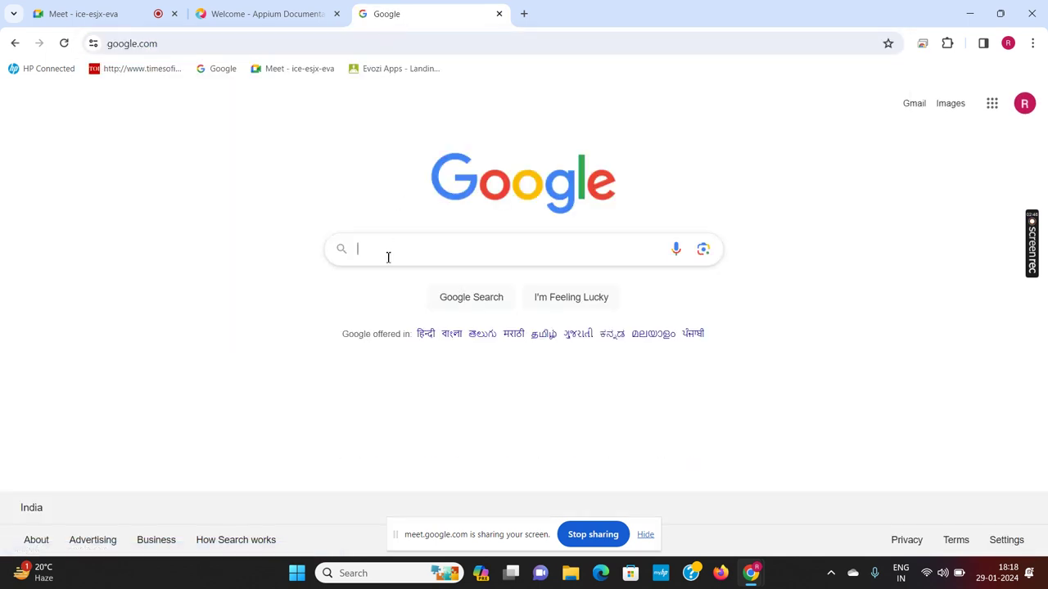
text(do)
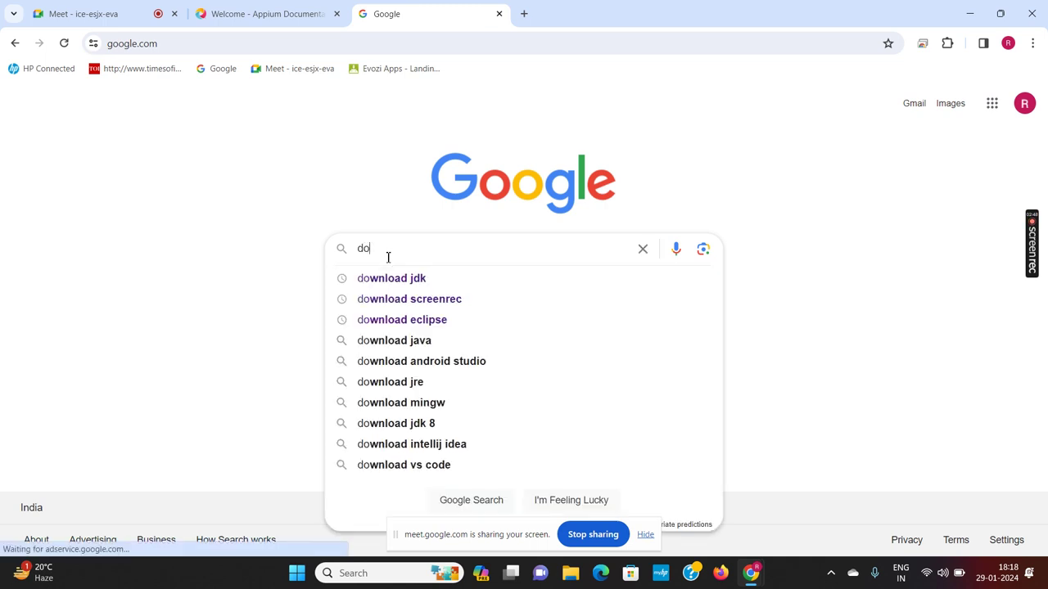
text(wnload jdk 8)
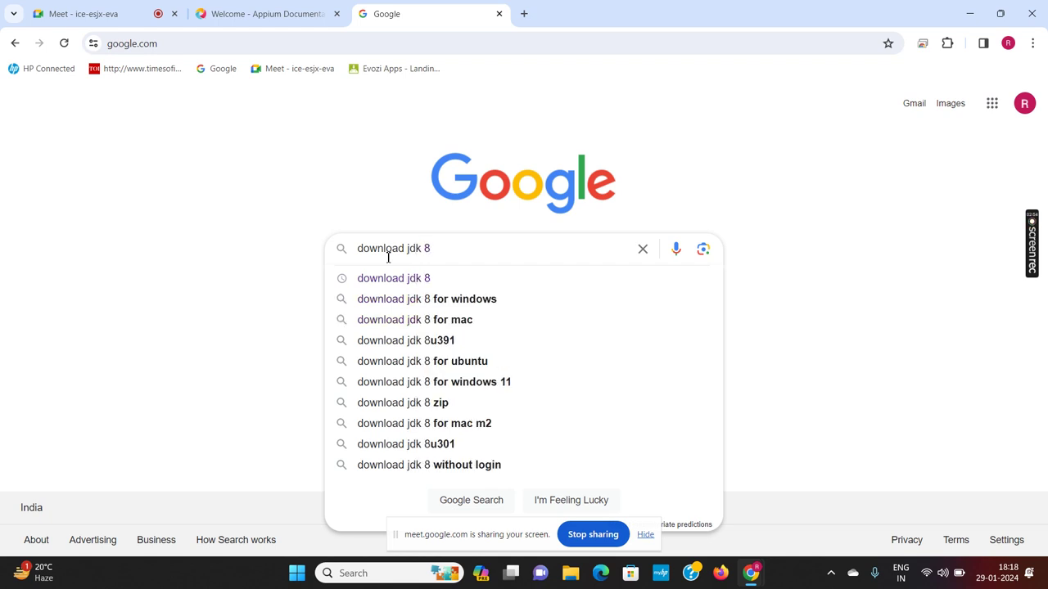
click(414, 279)
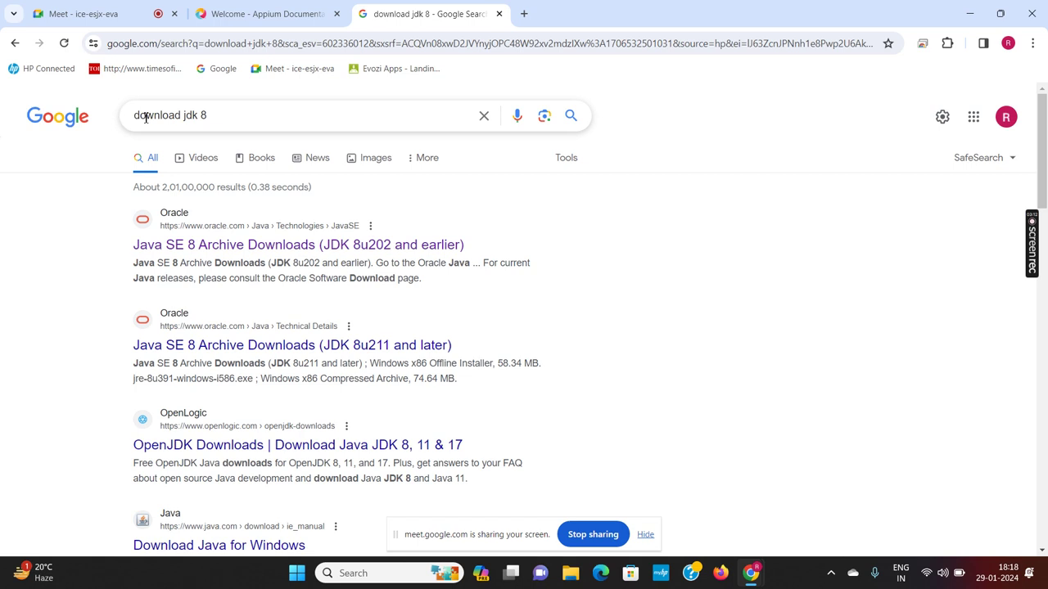
View the Windows JDK 8u202 installers on Oracle's Java SE 8 Archive Downloads page and close the page
click(257, 245)
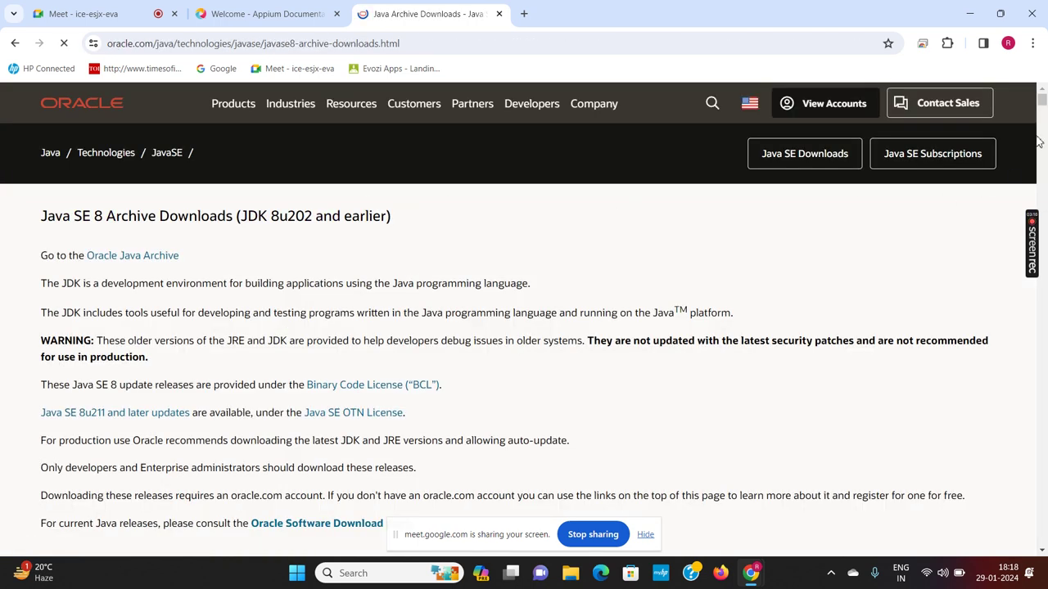
drag(1042, 99, 1042, 97)
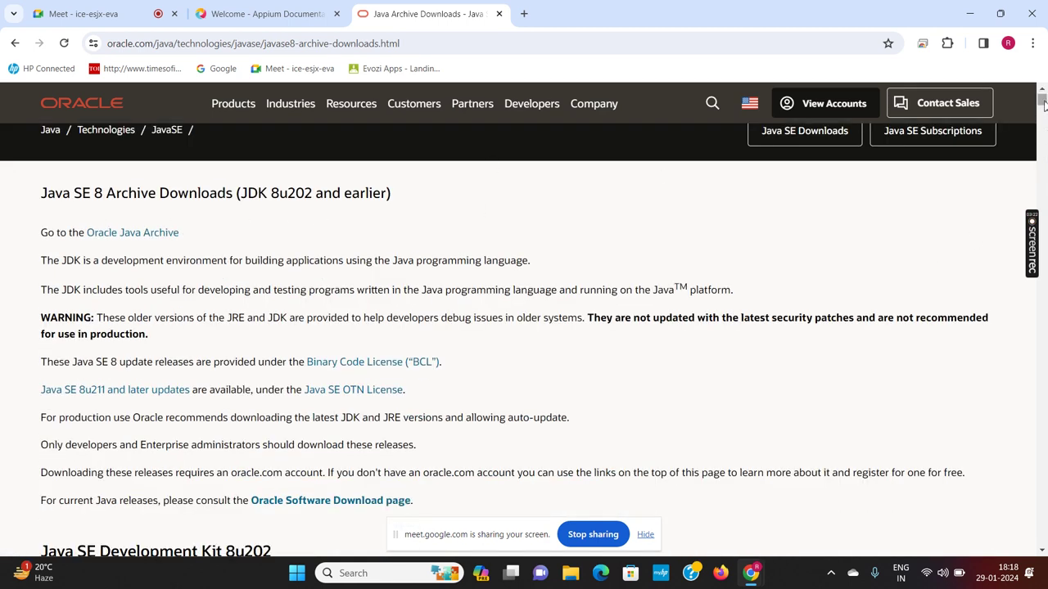
drag(1042, 99, 1042, 110)
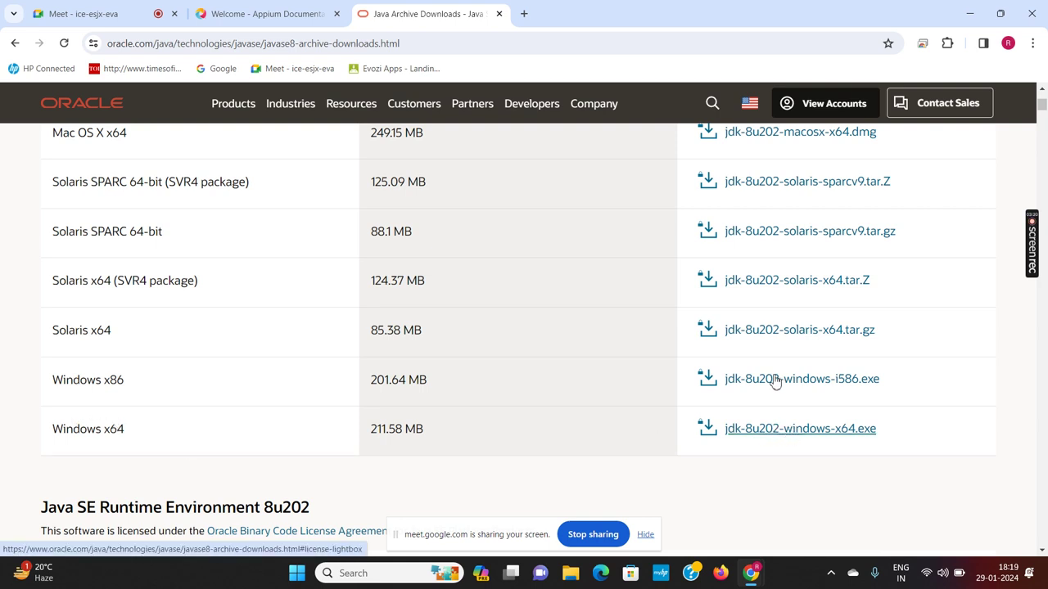
click(500, 13)
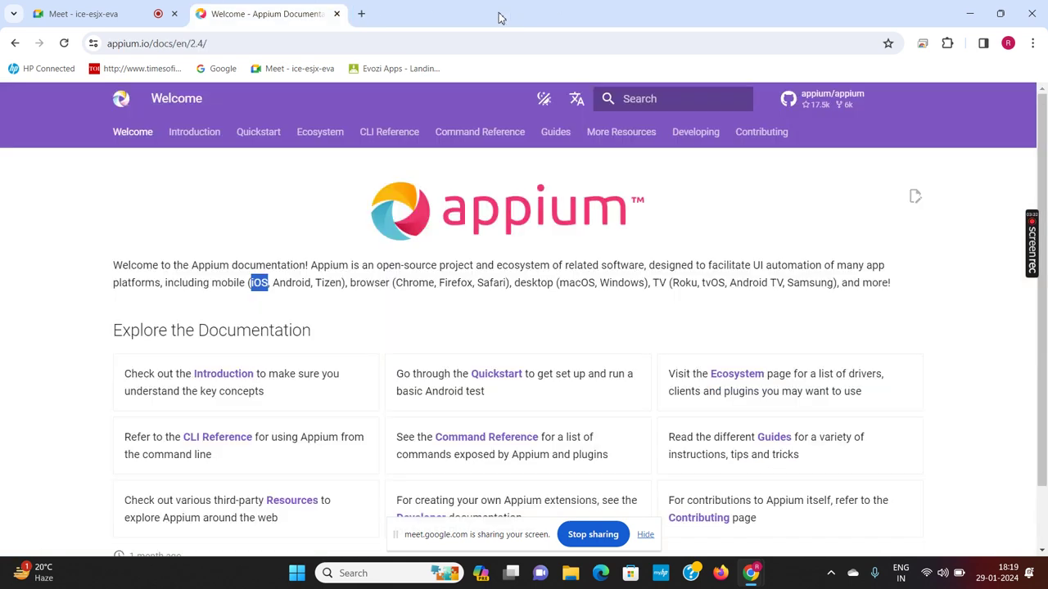
Switch to File Explorer and locate the jdk-17.0.8_windows-x64_bin and jdk-8u202-windows-x64 installers in the Downloads folder
click(970, 14)
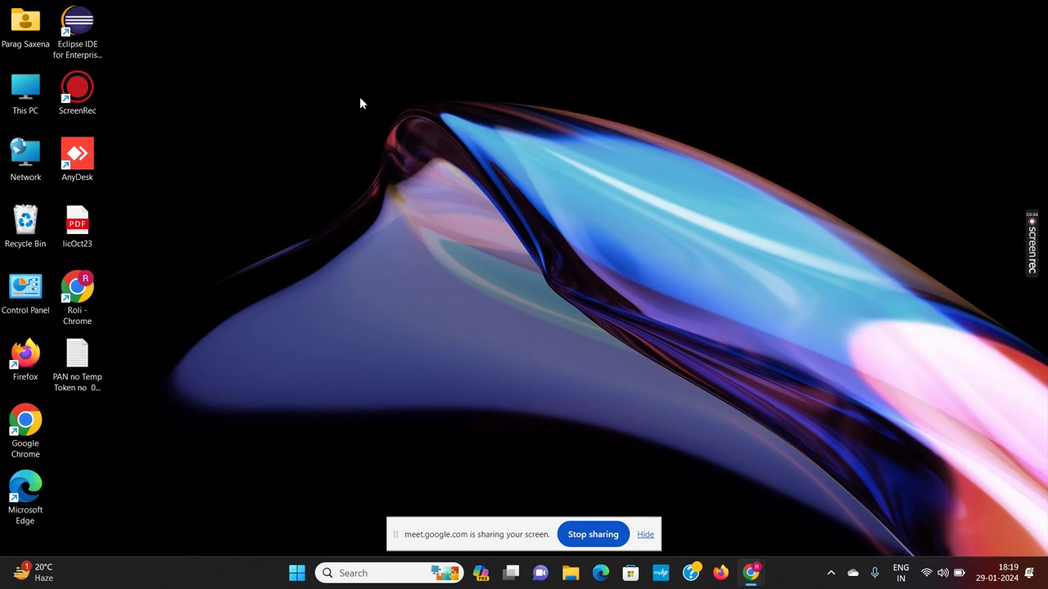
double_click(34, 104)
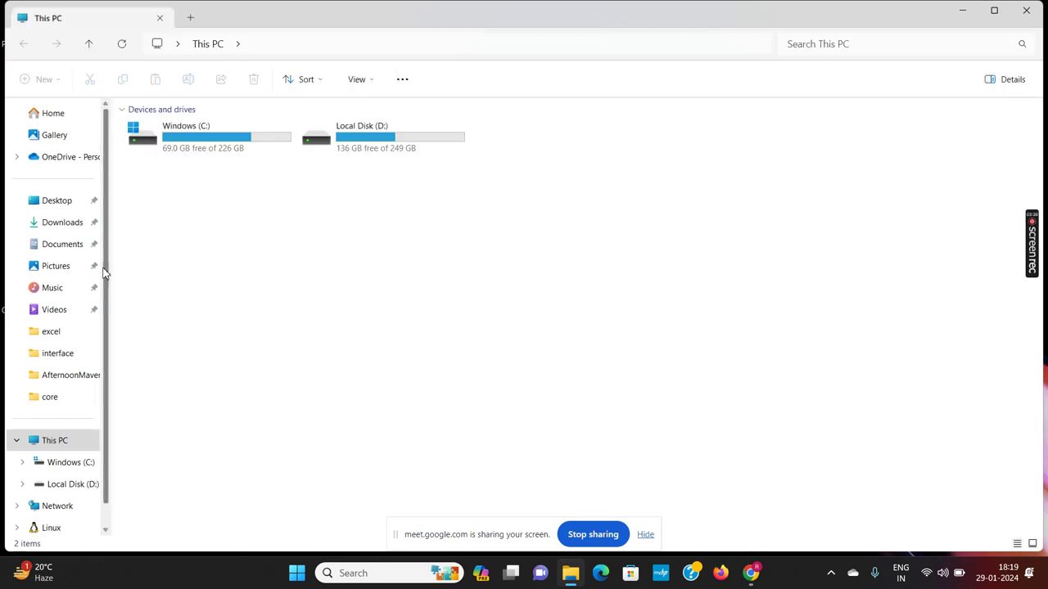
click(70, 244)
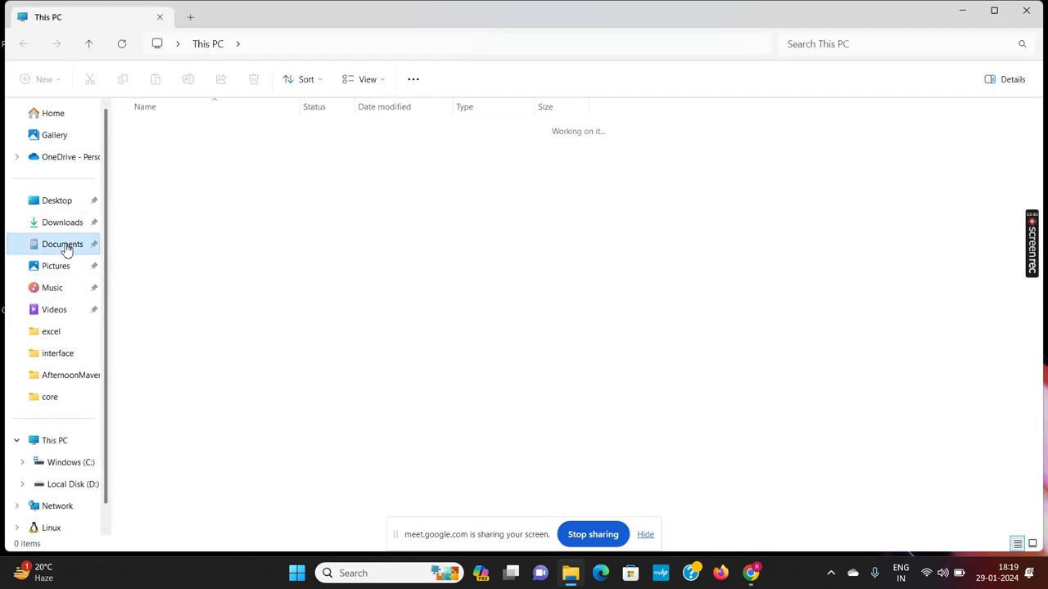
click(68, 228)
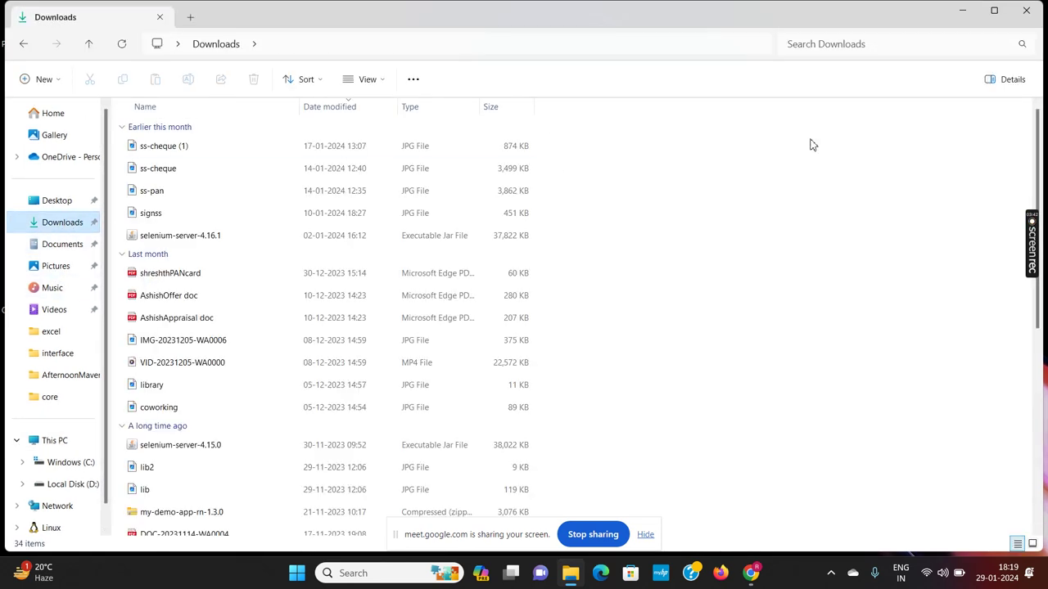
scroll(690, 433, down, 6)
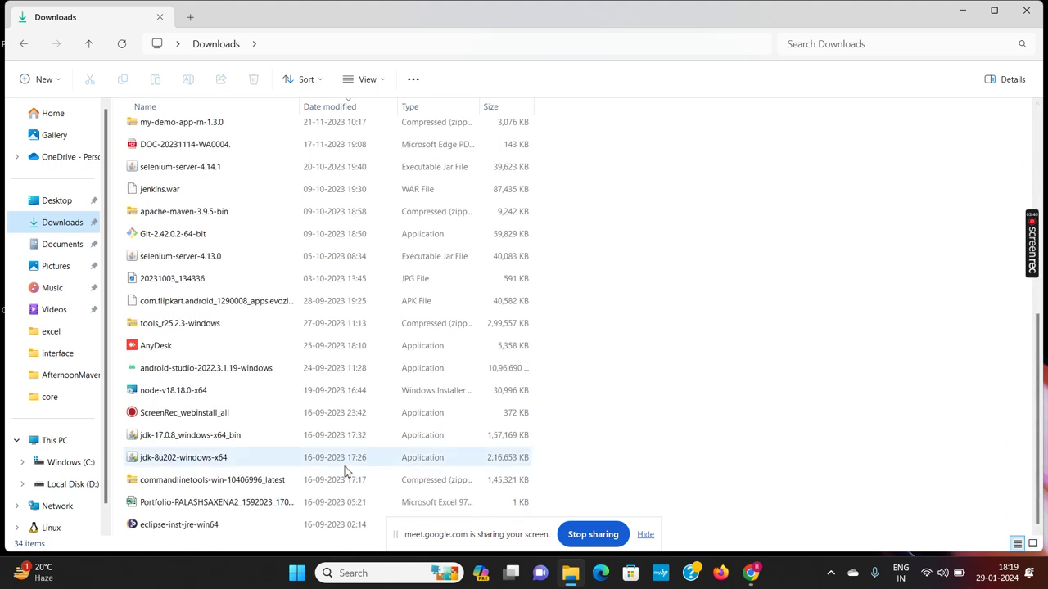
click(233, 437)
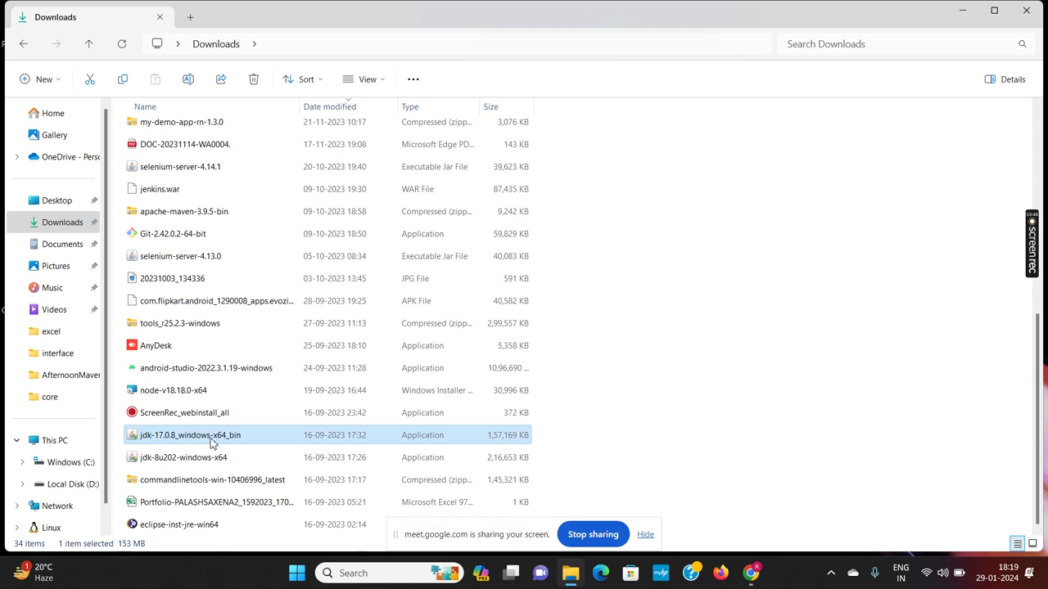
click(148, 463)
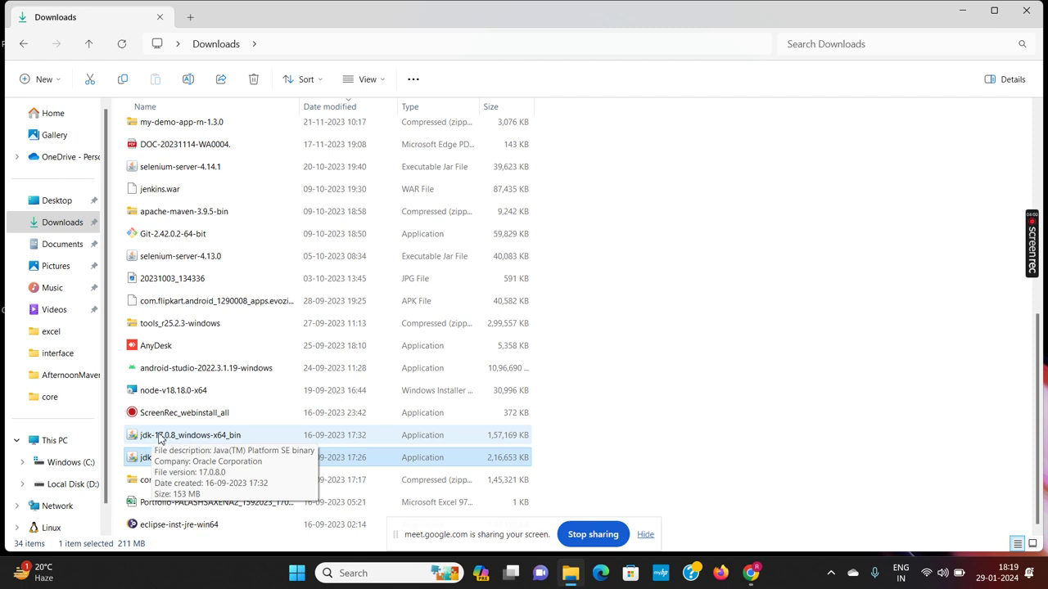
Browse to C:\Program Files\Java and locate the installed jdk-17 and jdk1.8.0_202 folders
click(68, 465)
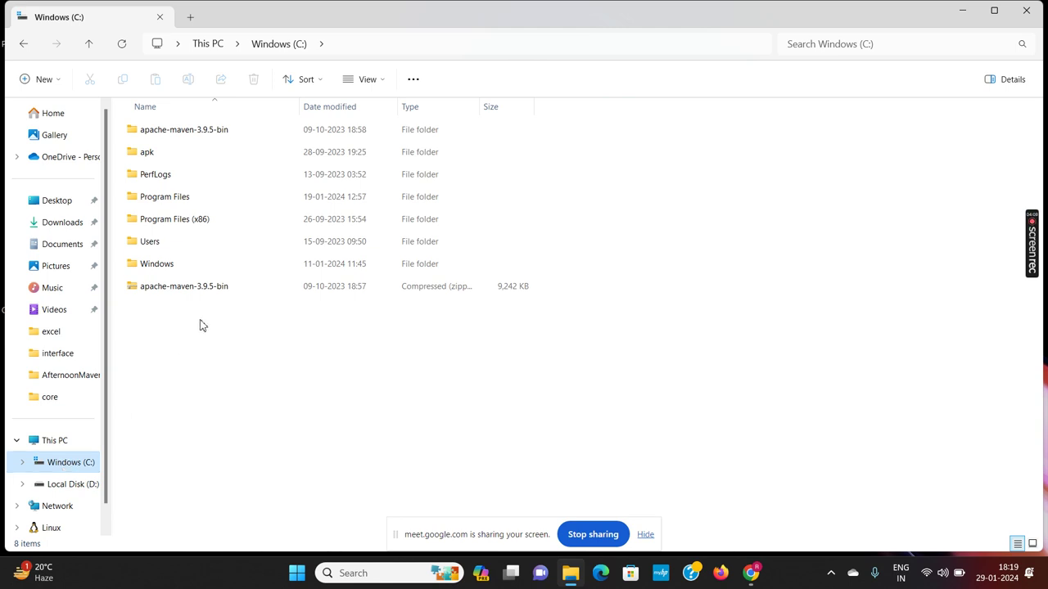
click(195, 205)
double_click(194, 203)
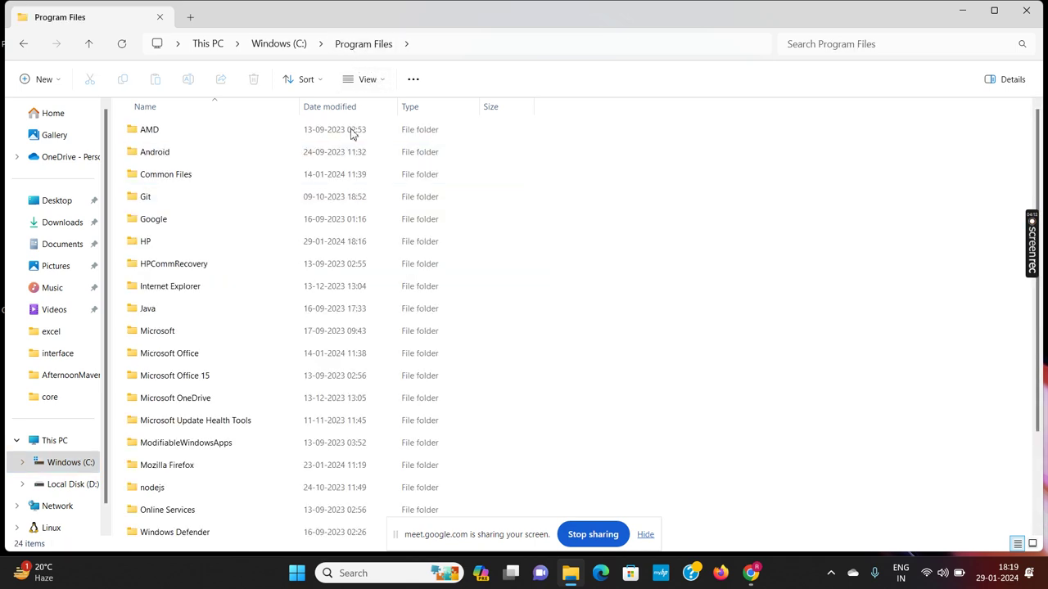
double_click(162, 310)
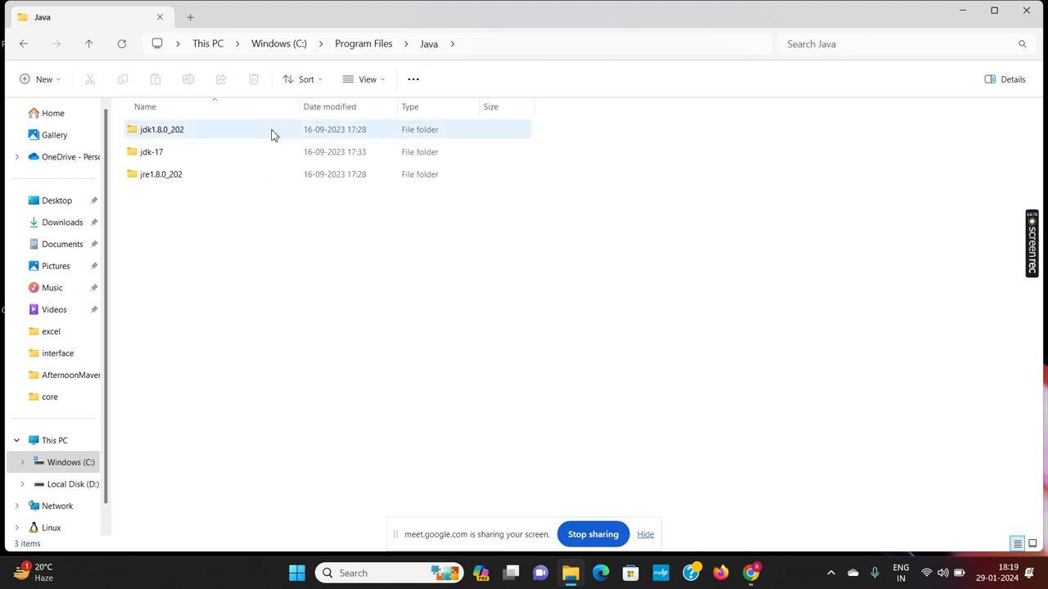
click(153, 158)
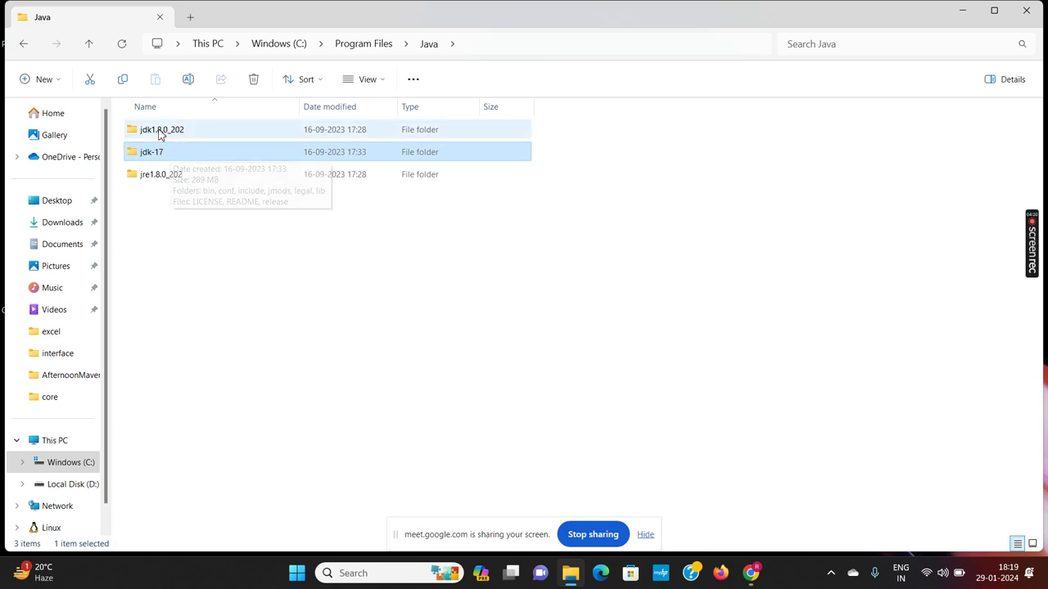
click(154, 133)
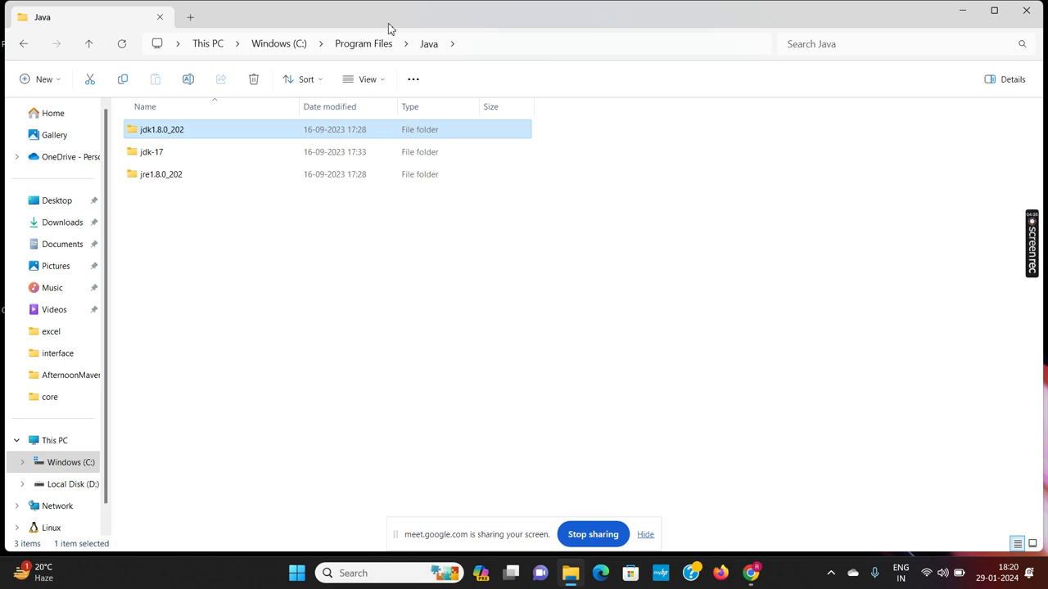
Open the bin folder inside jdk-17 and copy its full path, C:\Program Files\Java\jdk-17\bin
click(149, 157)
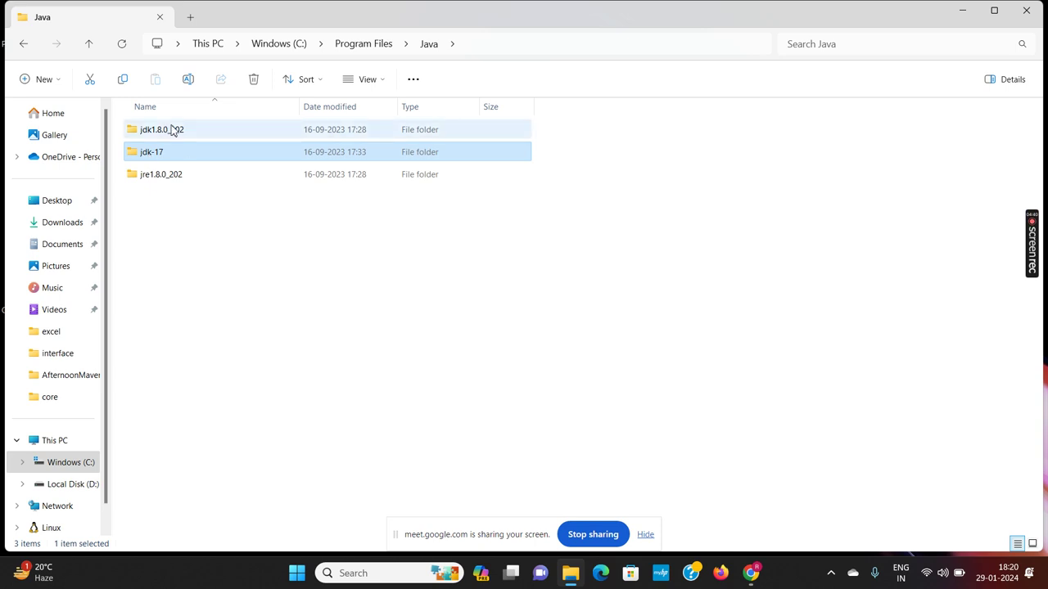
double_click(150, 159)
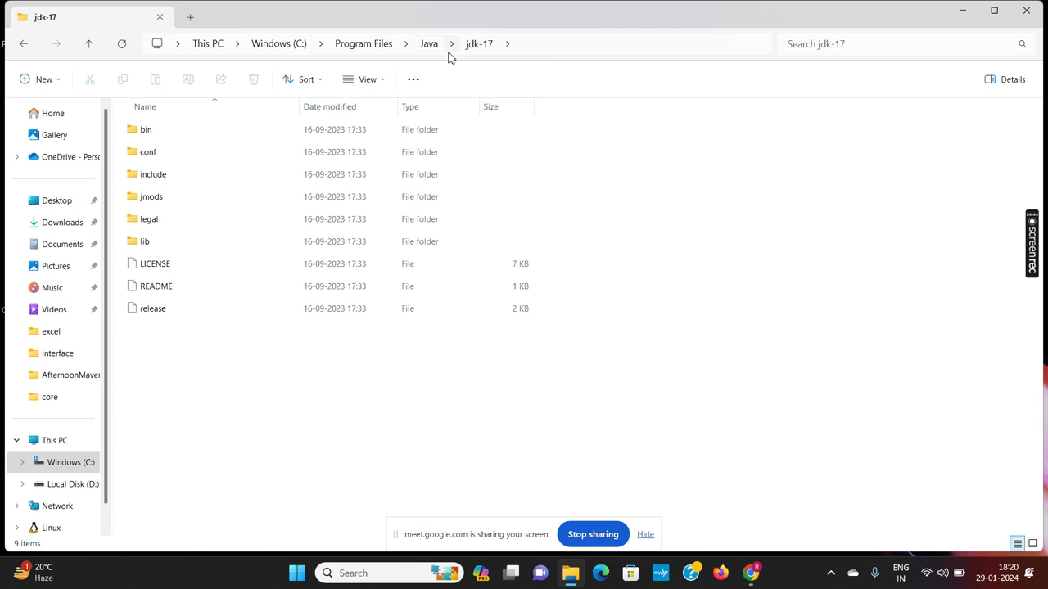
click(230, 133)
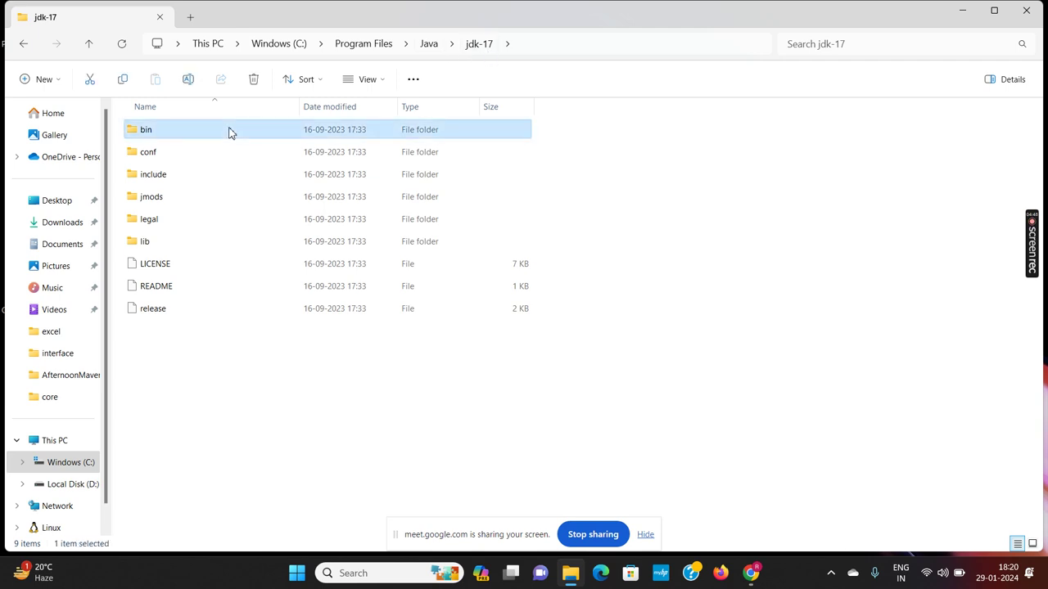
double_click(221, 131)
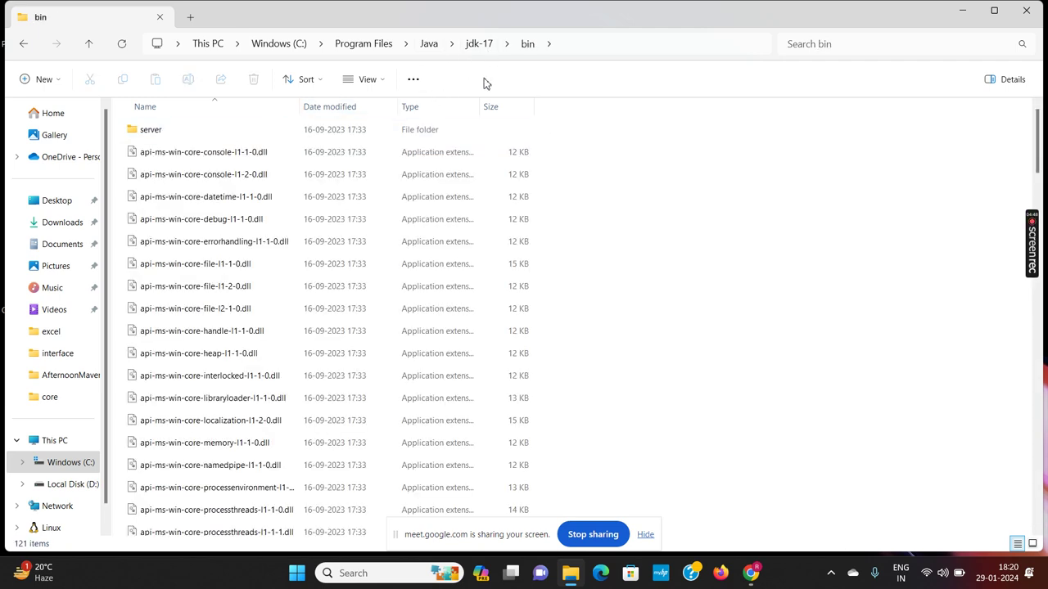
click(576, 46)
key(ctrl+c)
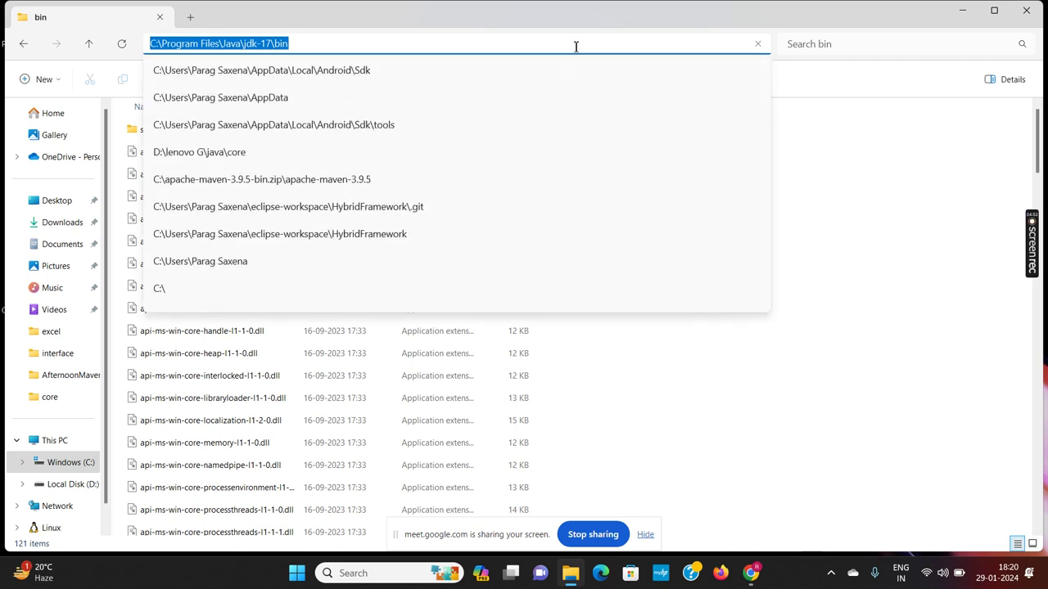
Open the Environment Variables dialog through This PC's properties and the advanced system settings
click(55, 442)
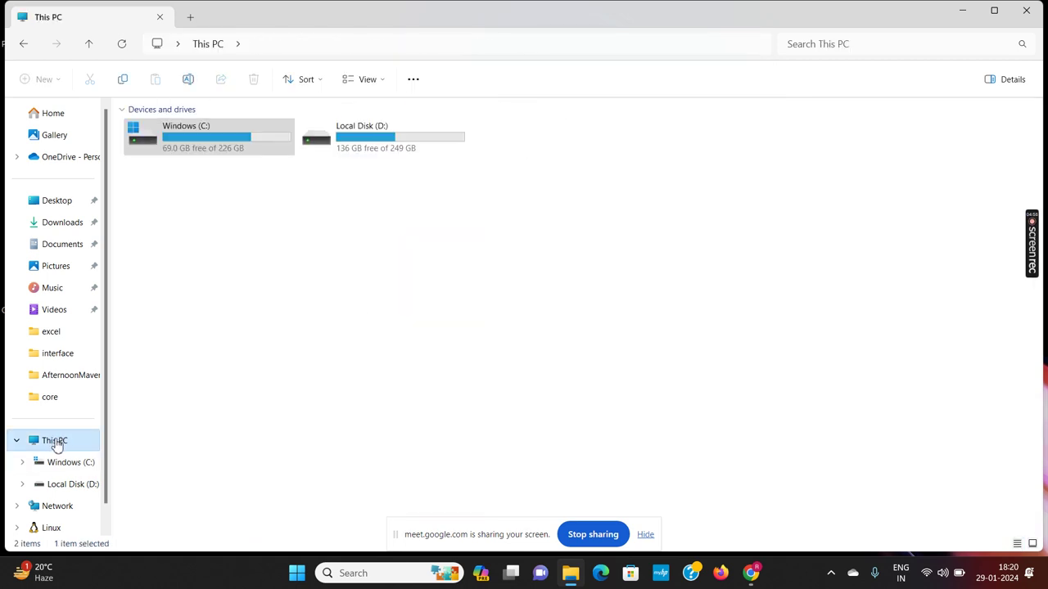
right_click(56, 443)
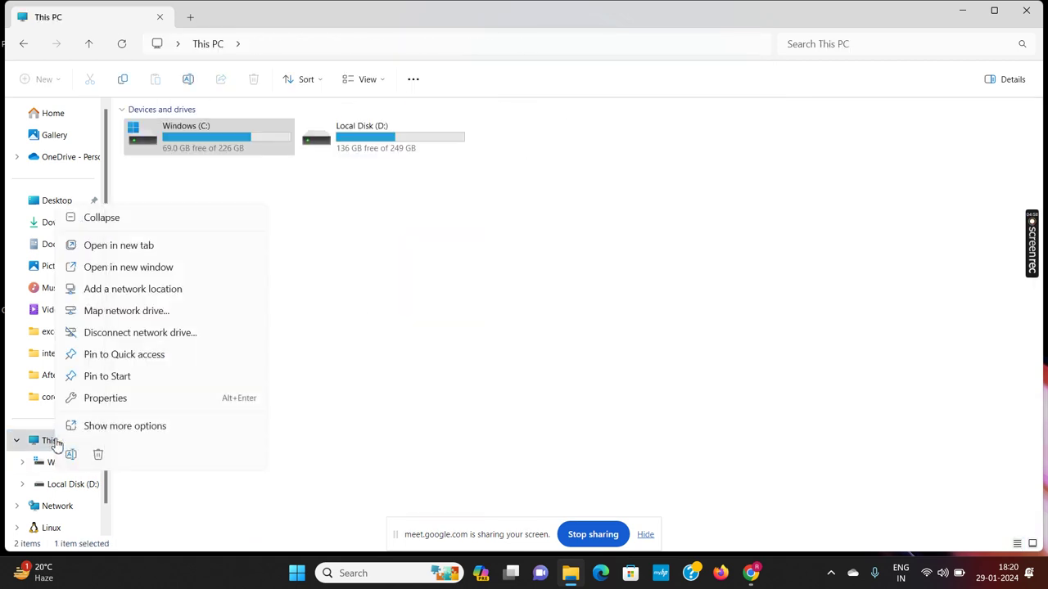
click(126, 401)
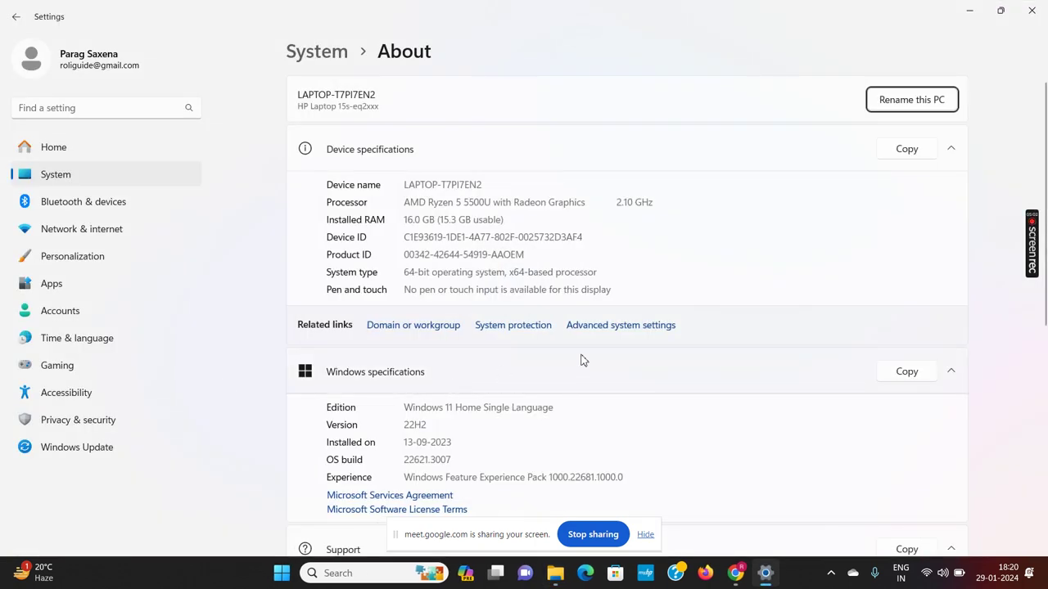
click(620, 330)
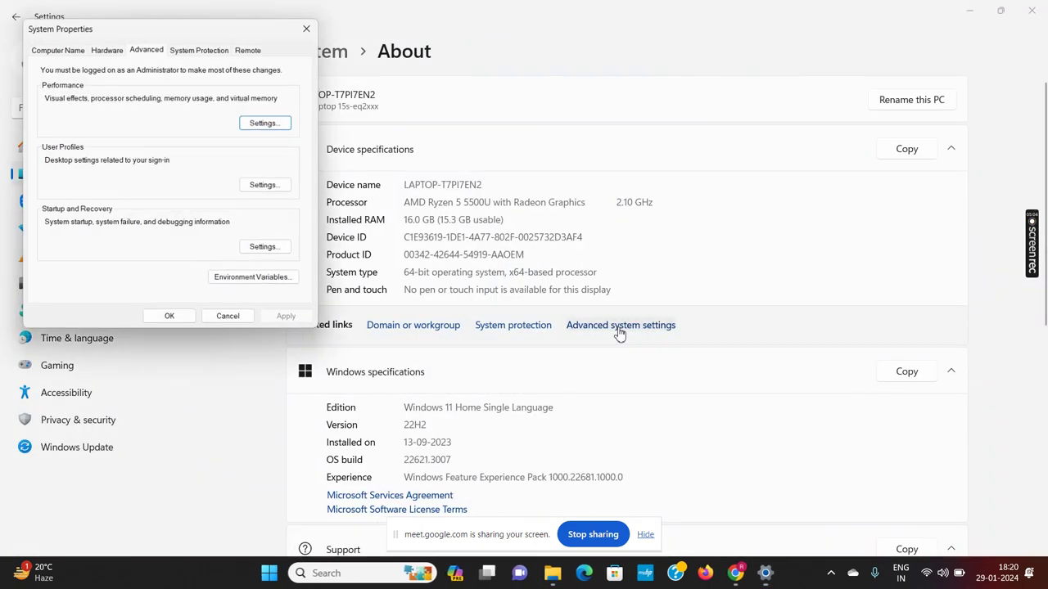
click(268, 278)
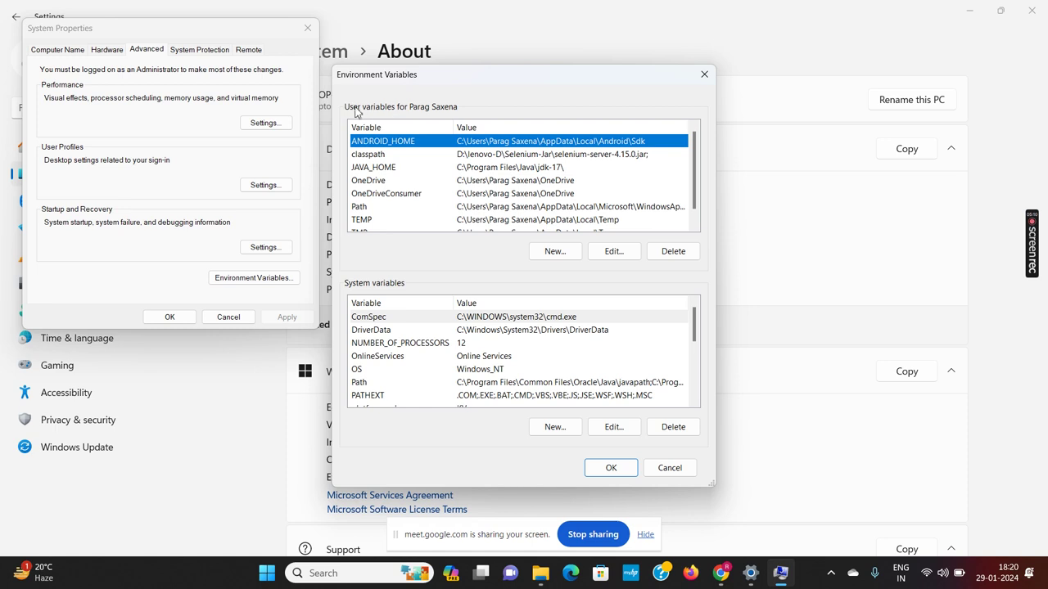
Fill in a new user variable JAVA_HOME with the value C:\Program Files\Java\jdk-17\ and discard it
click(558, 252)
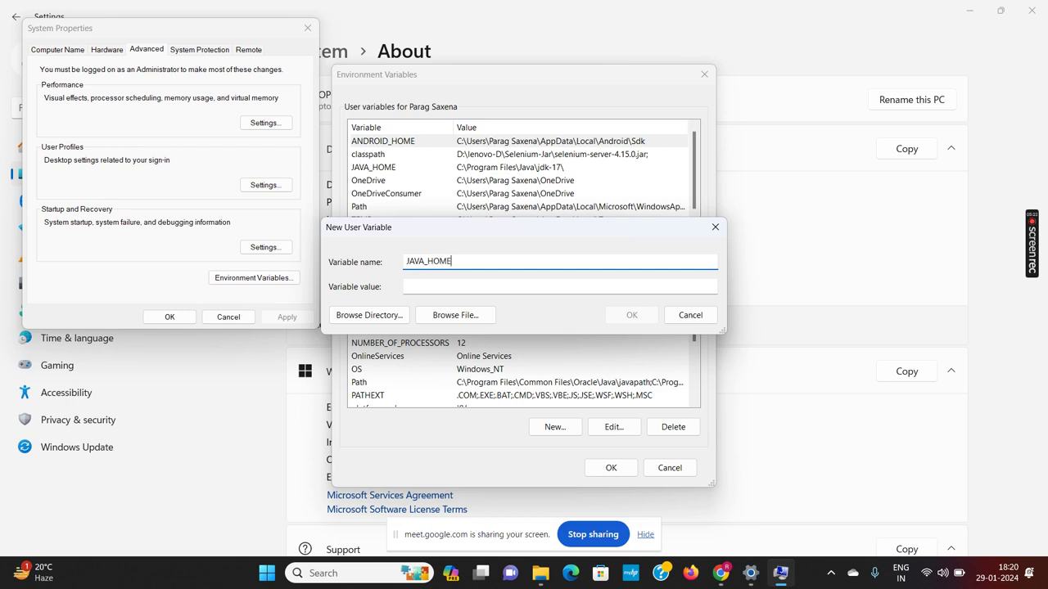
click(446, 287)
key(ctrl+v)
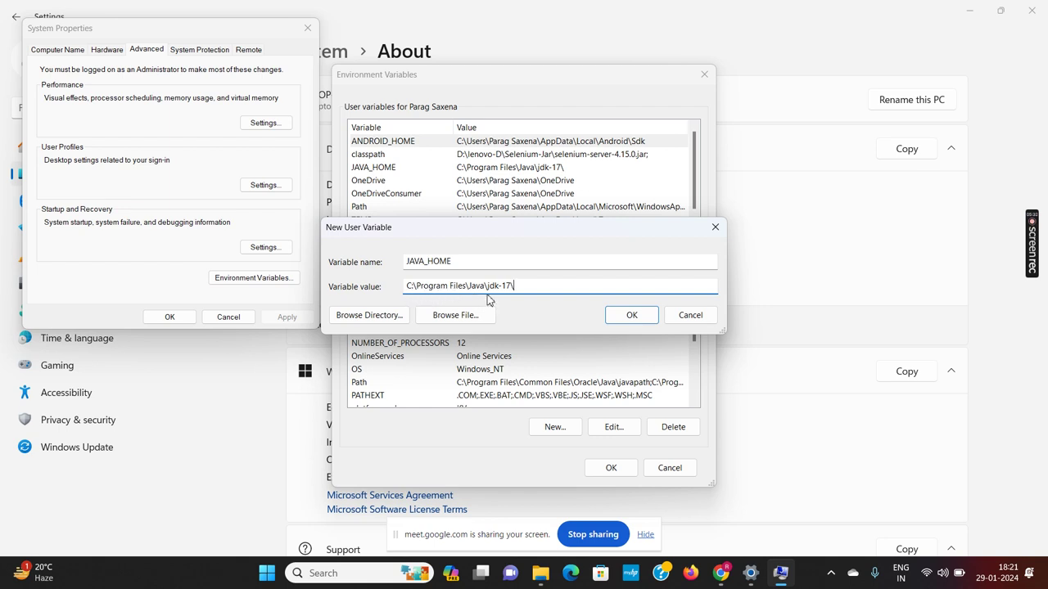
click(687, 315)
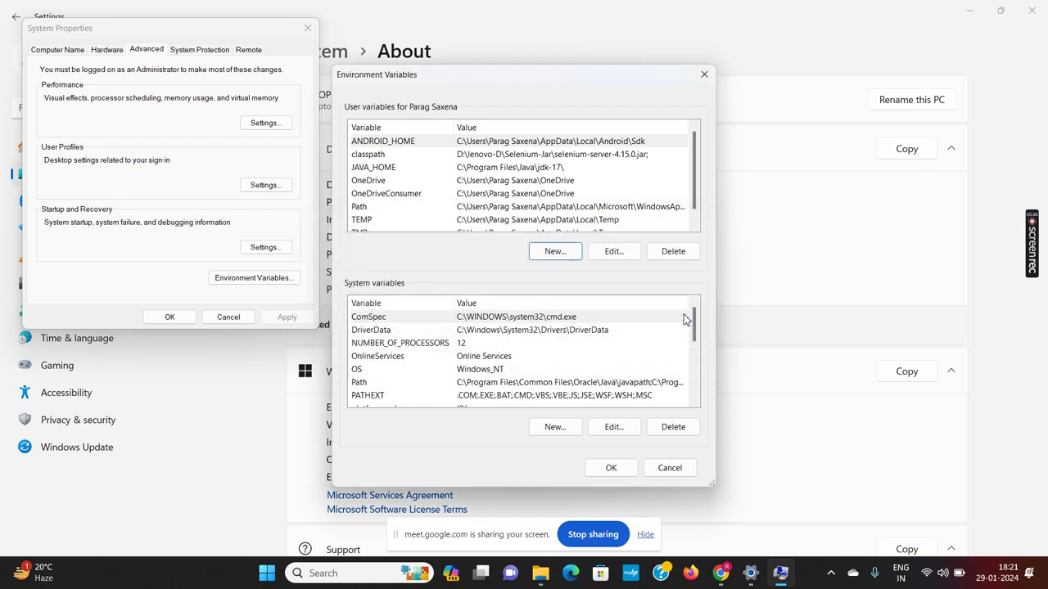
Examine the value of the existing JAVA_HOME user variable and close it without changes
double_click(394, 172)
click(531, 288)
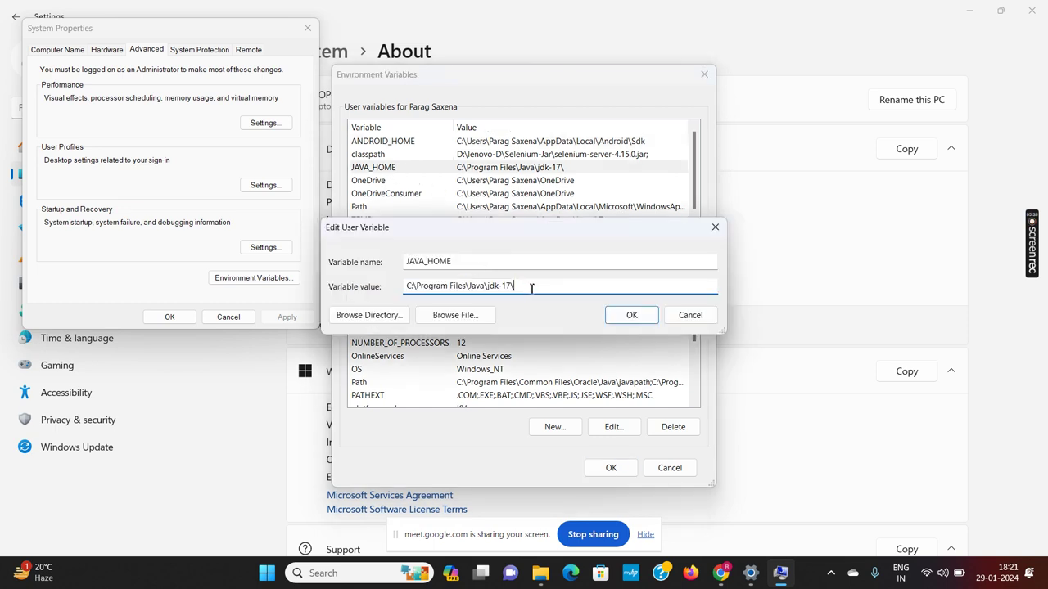
click(690, 318)
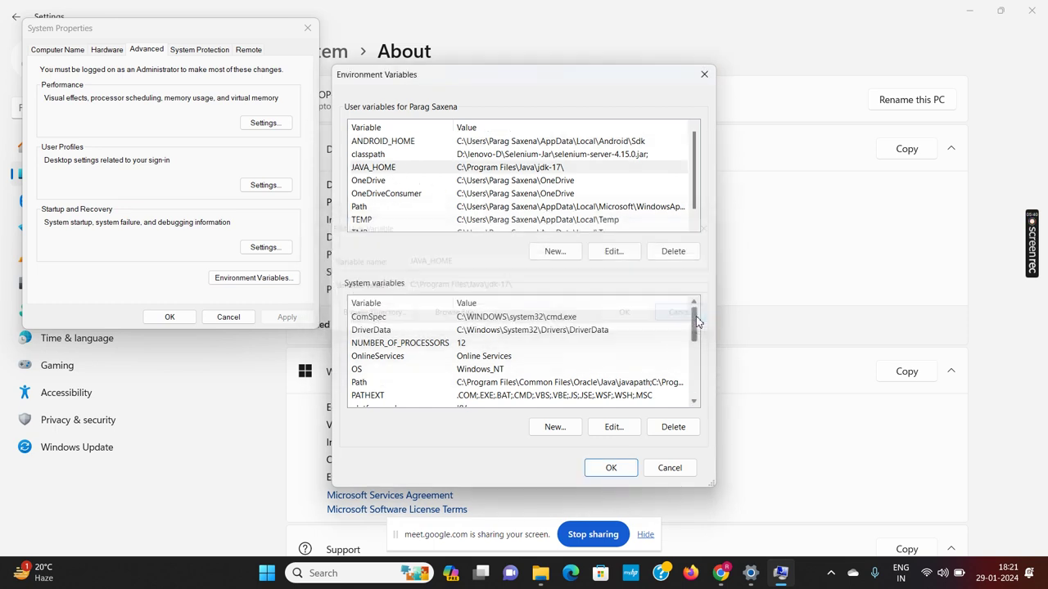
Try adding C:\Program Files\Java\jdk-17\bin as a new entry in the user Path variable, and erase the entry's text
click(360, 209)
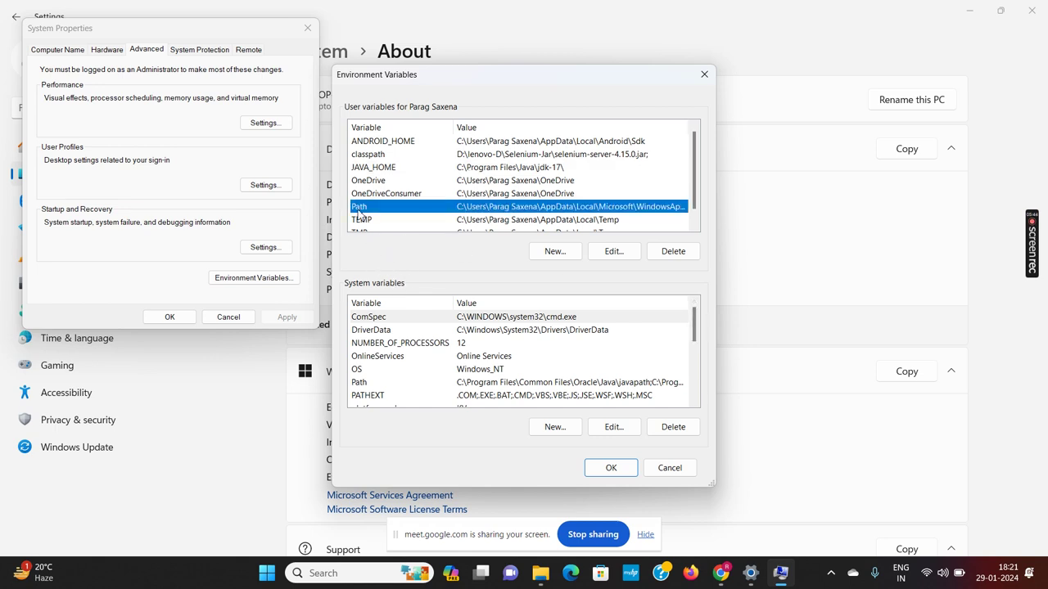
double_click(359, 210)
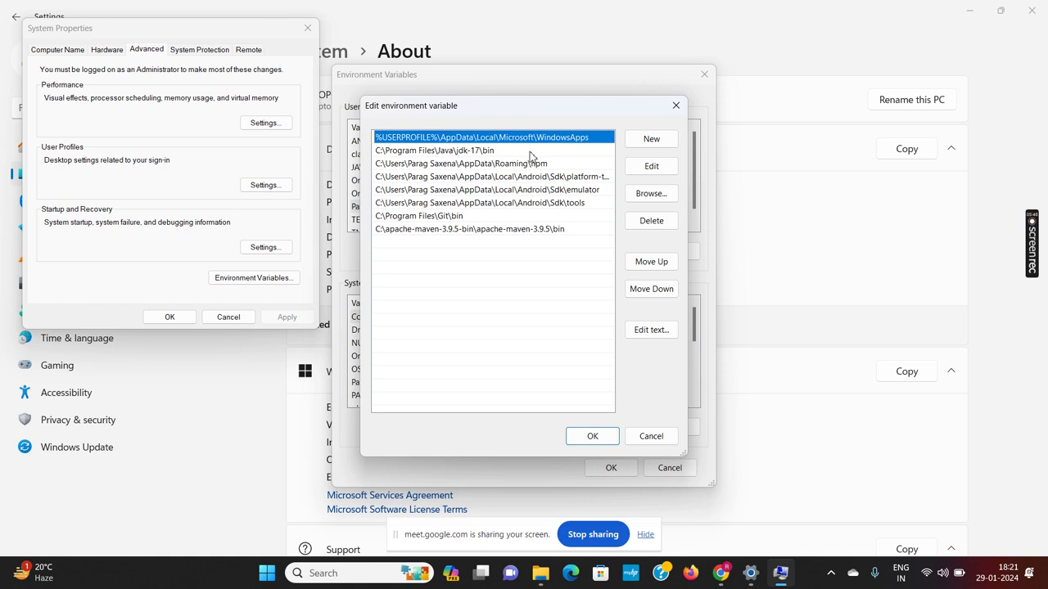
click(650, 140)
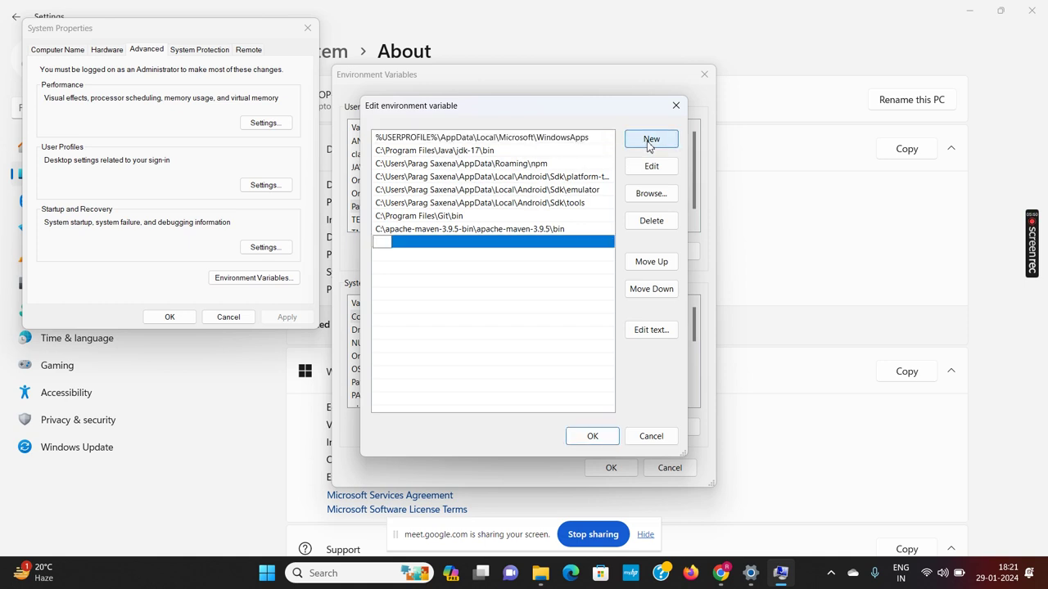
key(ctrl+v)
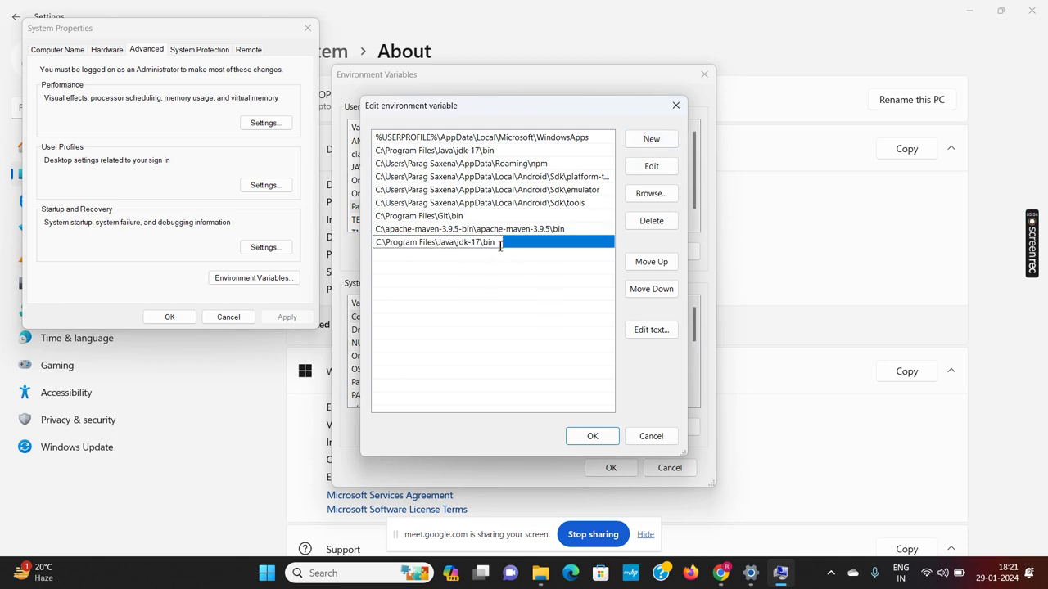
key(BackSpace)
key(BackSpace)
key(BackSpace)
key(BackSpace)
key(BackSpace)
key(BackSpace)
key(BackSpace)
key(BackSpace)
key(BackSpace)
key(BackSpace)
key(BackSpace)
key(BackSpace)
key(BackSpace)
key(BackSpace)
key(BackSpace)
key(BackSpace)
key(BackSpace)
key(BackSpace)
key(BackSpace)
key(BackSpace)
key(BackSpace)
key(BackSpace)
key(BackSpace)
key(BackSpace)
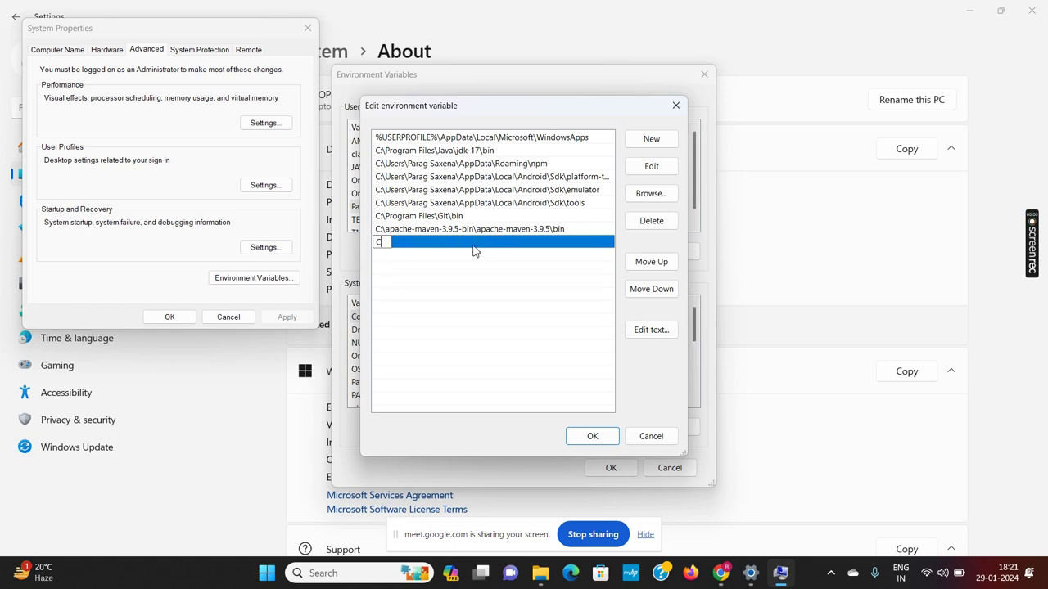
Check the existing jdk-17 bin entry in Path, cancel all the variable and system property dialogs, and close Settings
click(508, 153)
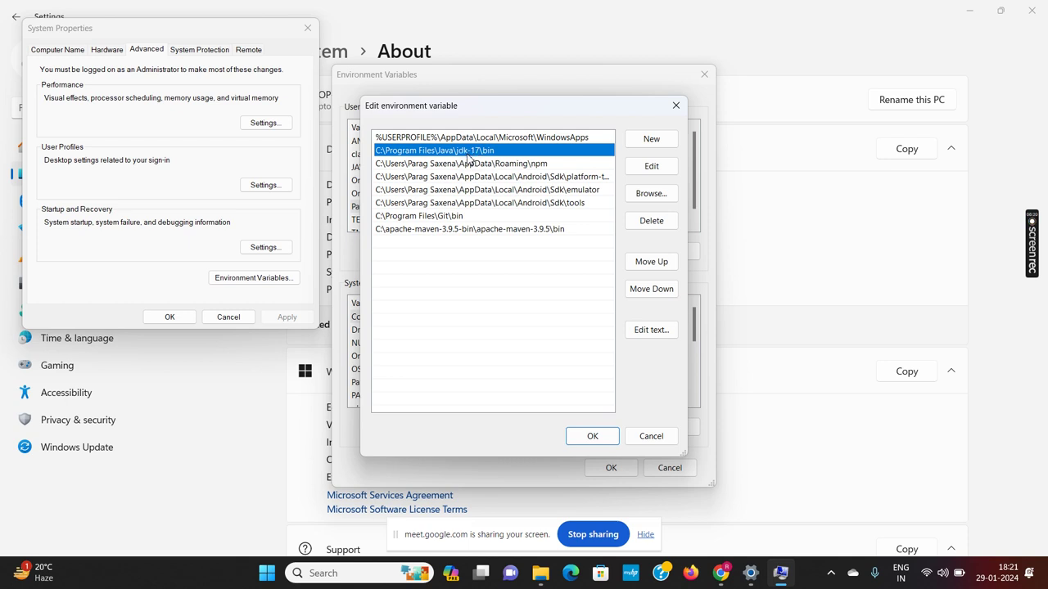
click(663, 437)
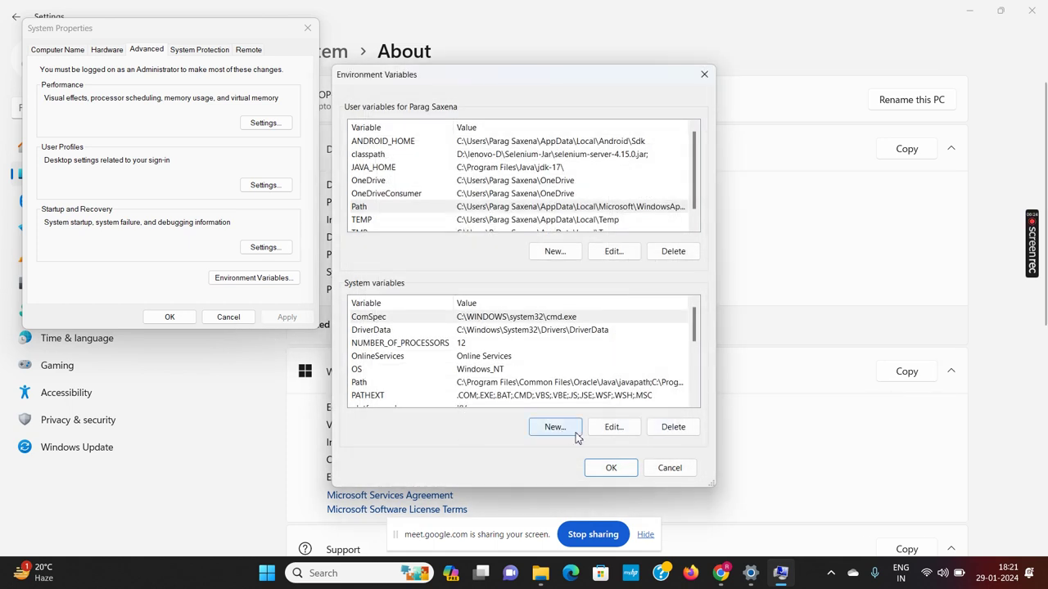
click(671, 468)
click(244, 320)
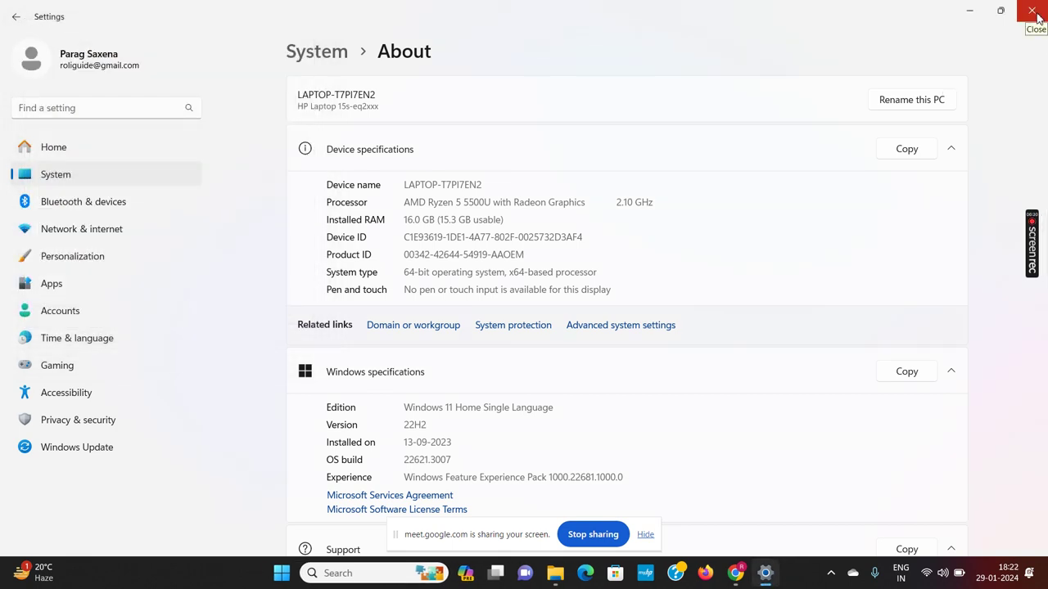
click(1033, 12)
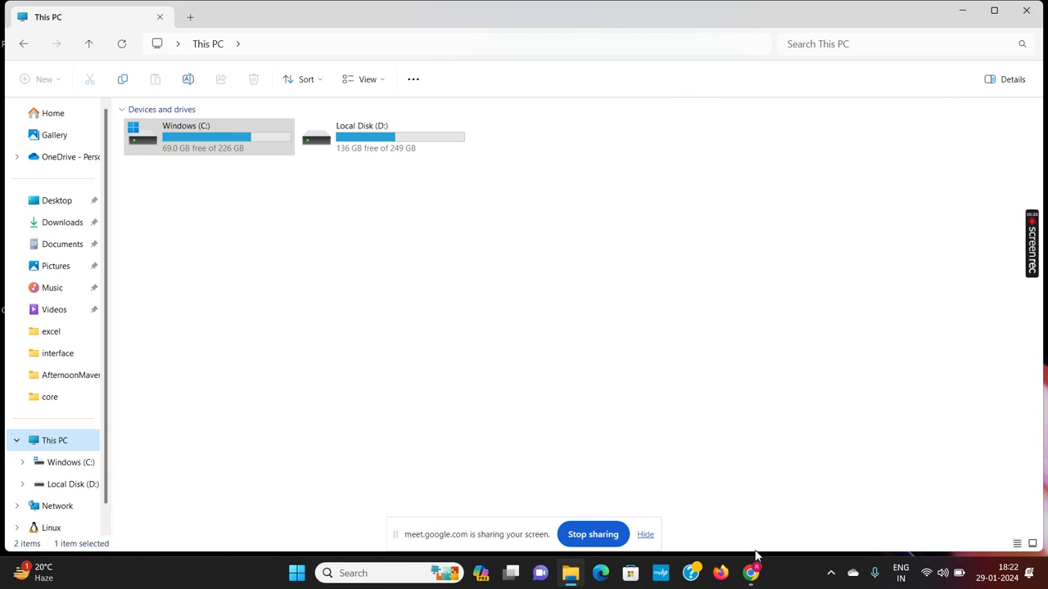
Switch to Chrome and open google.com in a new tab beside the Appium documentation
mouse_move(753, 573)
click(680, 461)
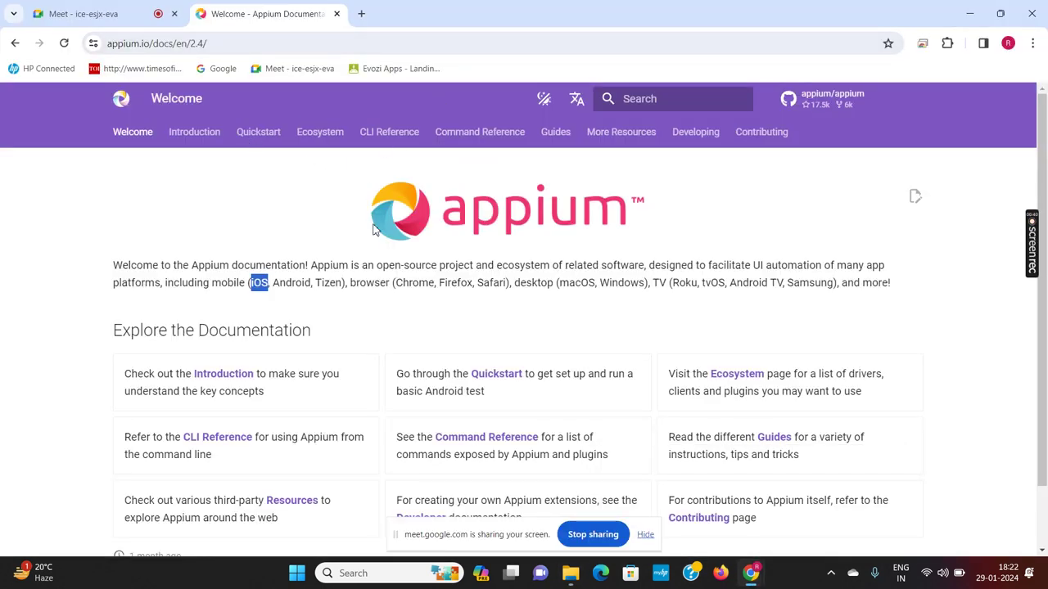
click(362, 14)
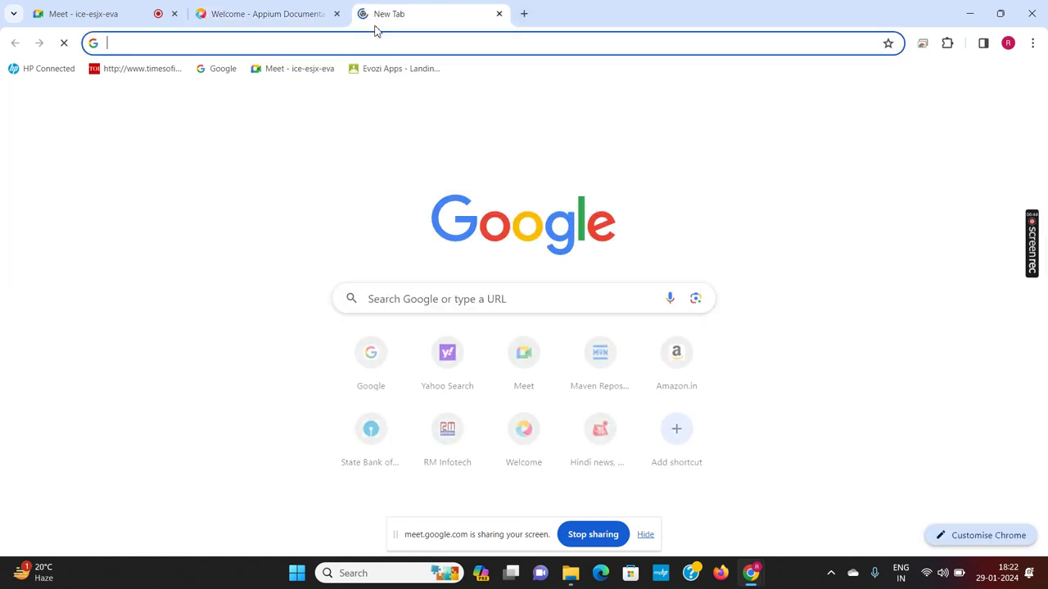
click(378, 43)
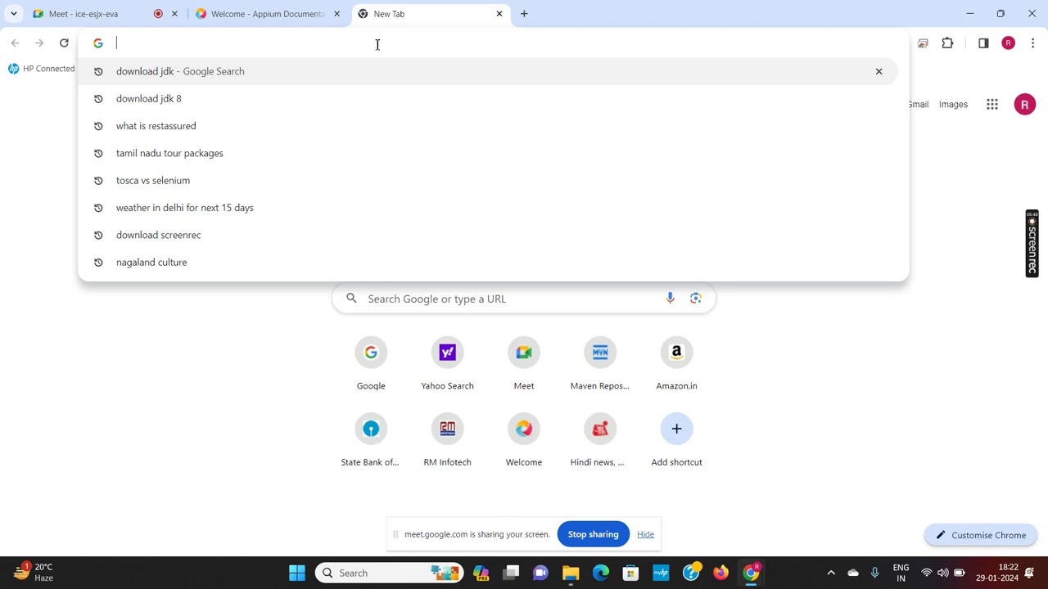
text(g)
key(Return)
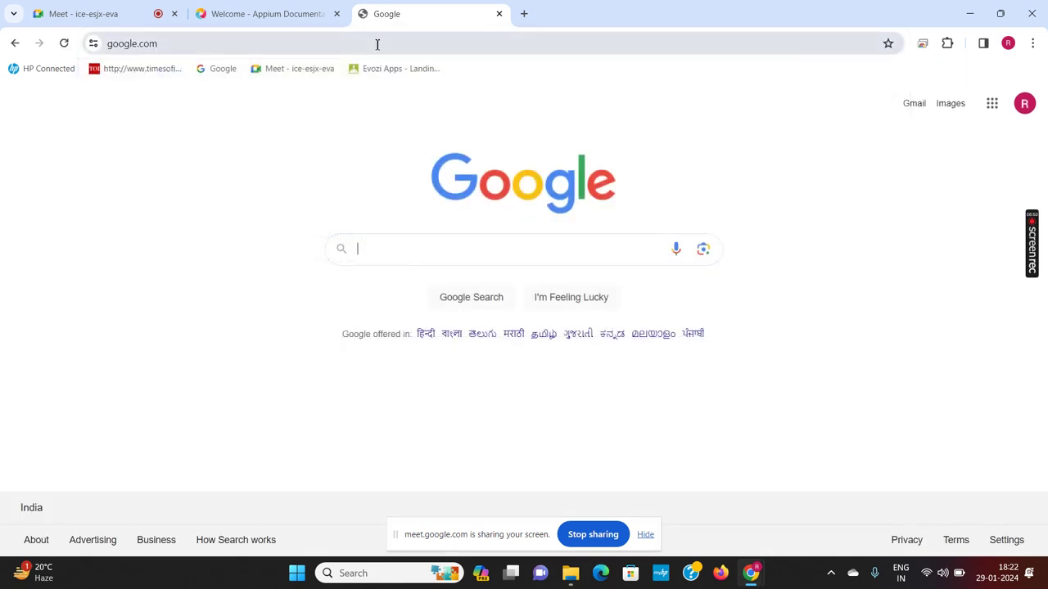
Search Google for "download android studio" and open the official developer.android.com download page from the results
text(dow)
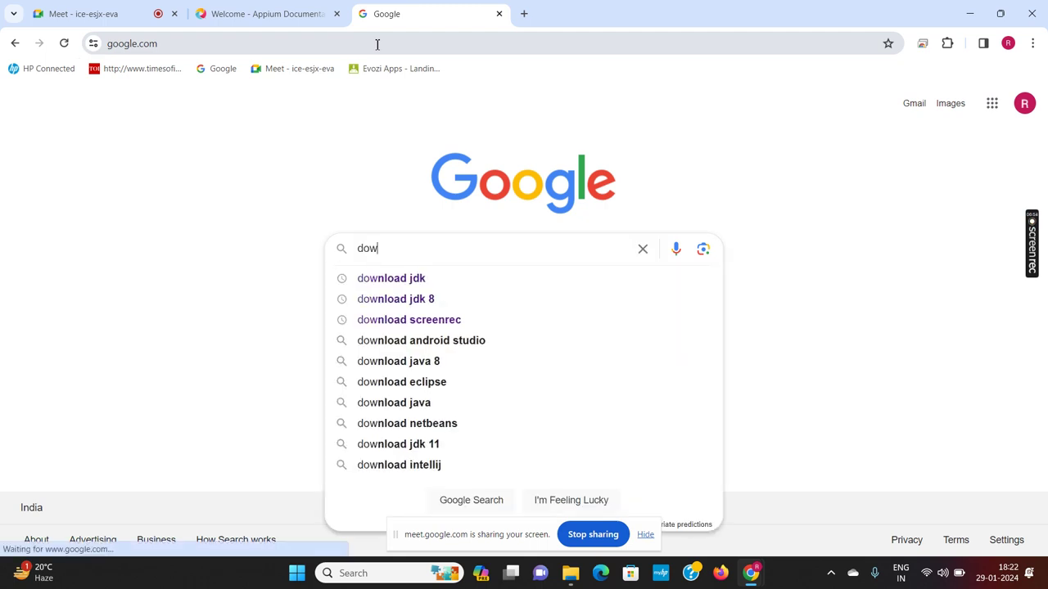
text(nload )
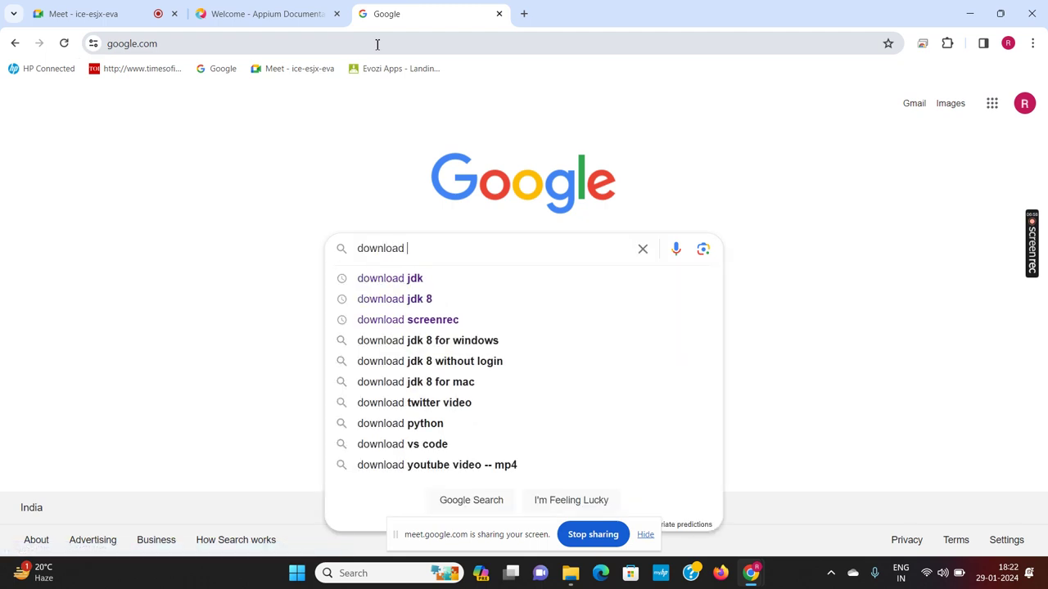
text(andr)
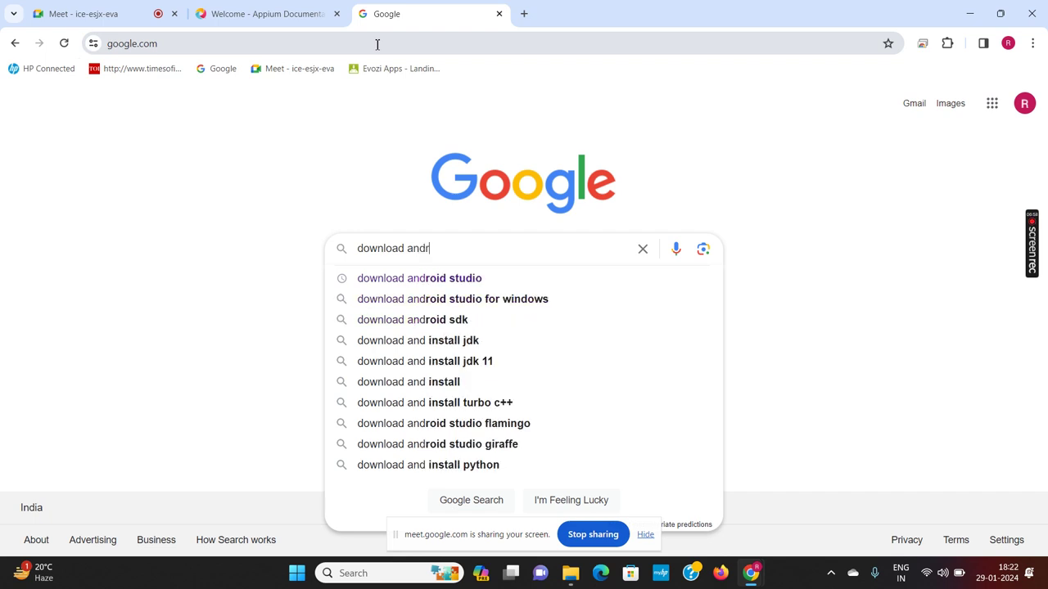
text(oid)
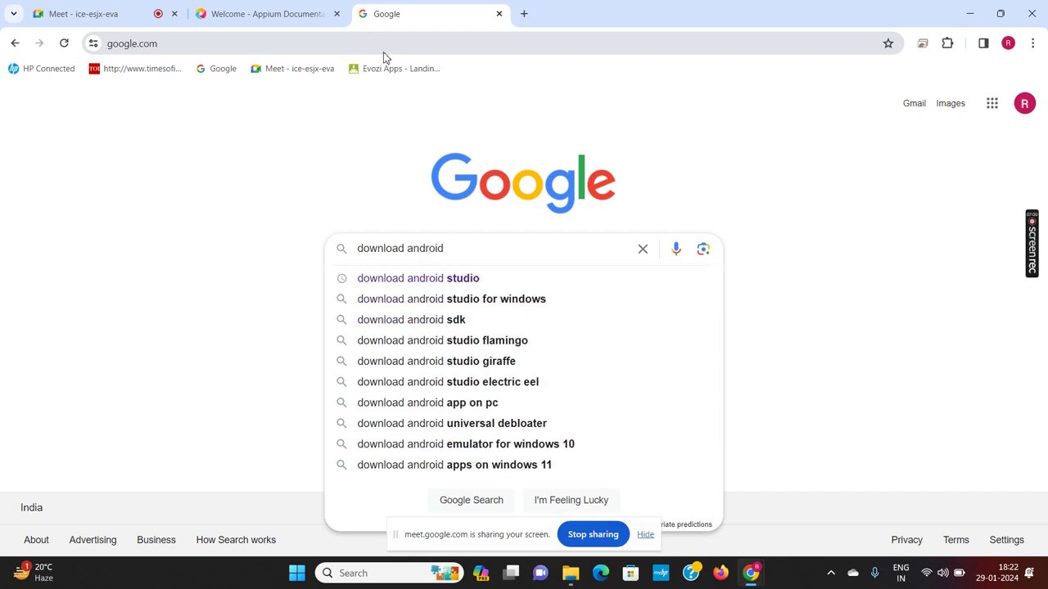
click(441, 279)
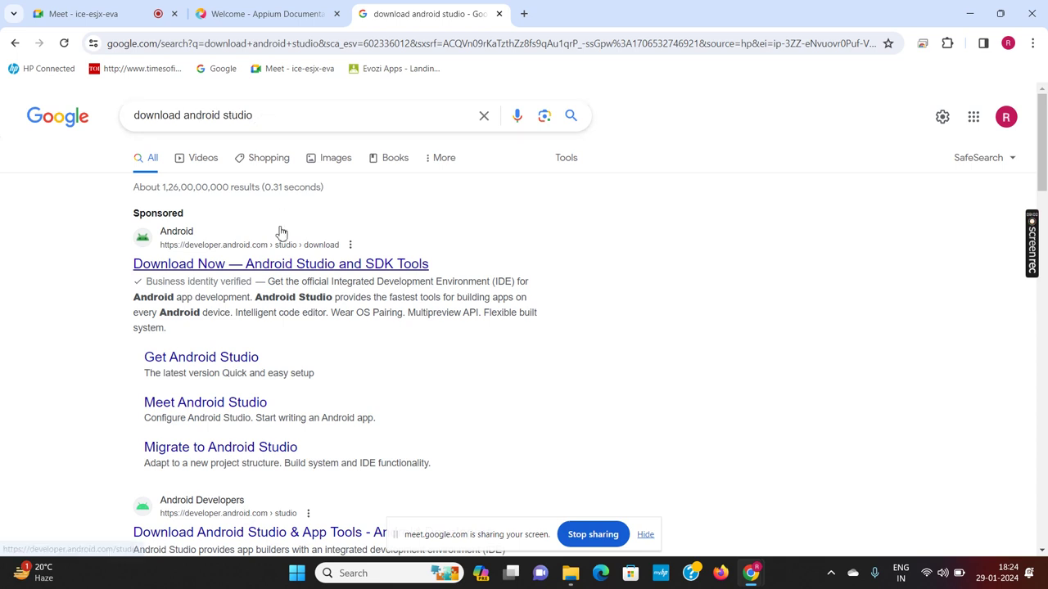
click(321, 270)
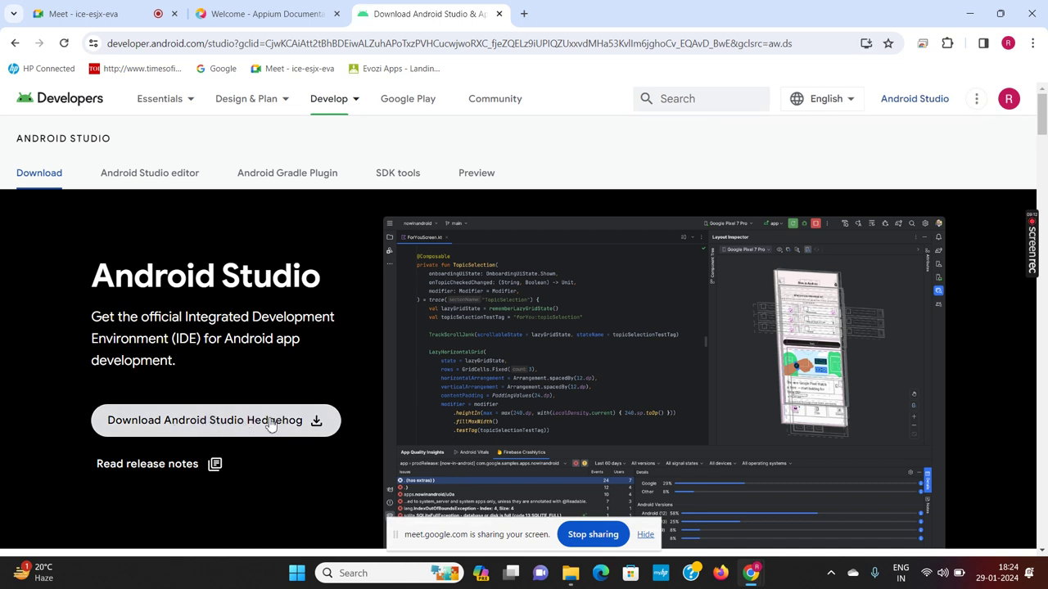
Close the Android Studio page and select the installer android-studio-2022.3.1.19-windows in File Explorer's Downloads folder
click(498, 14)
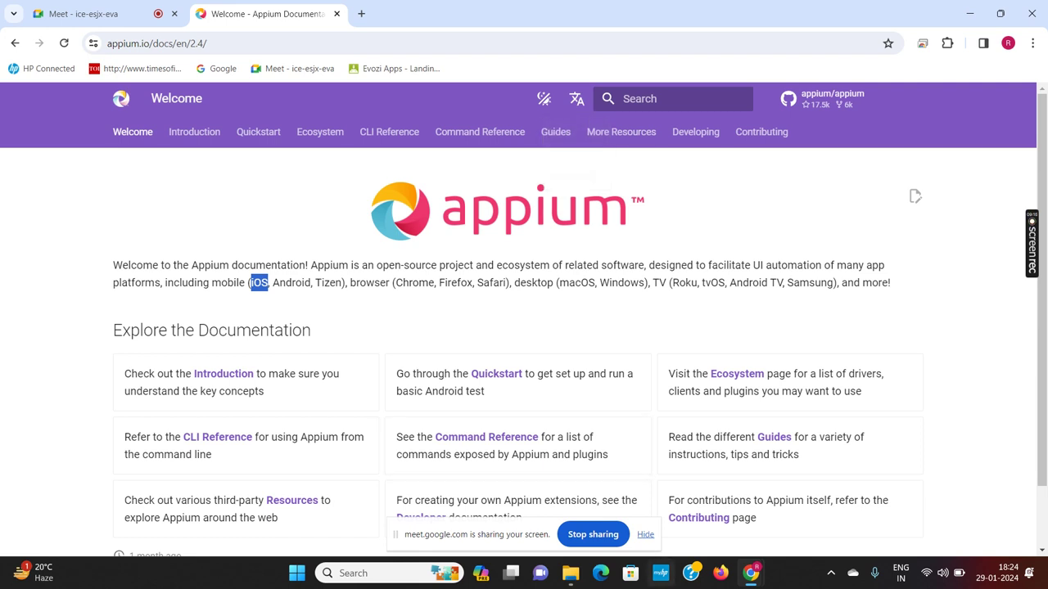
mouse_move(570, 578)
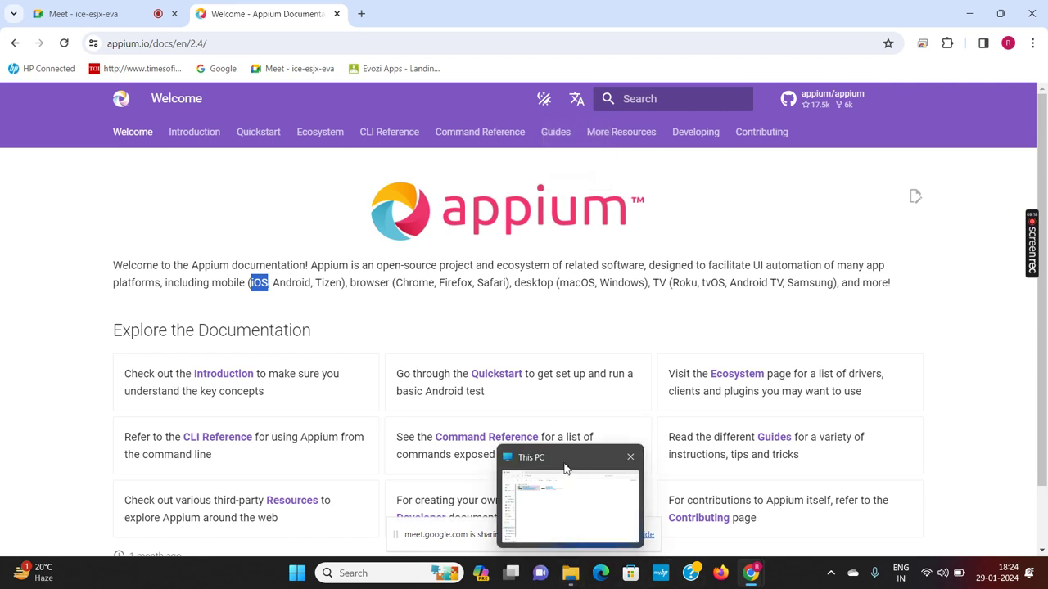
click(568, 471)
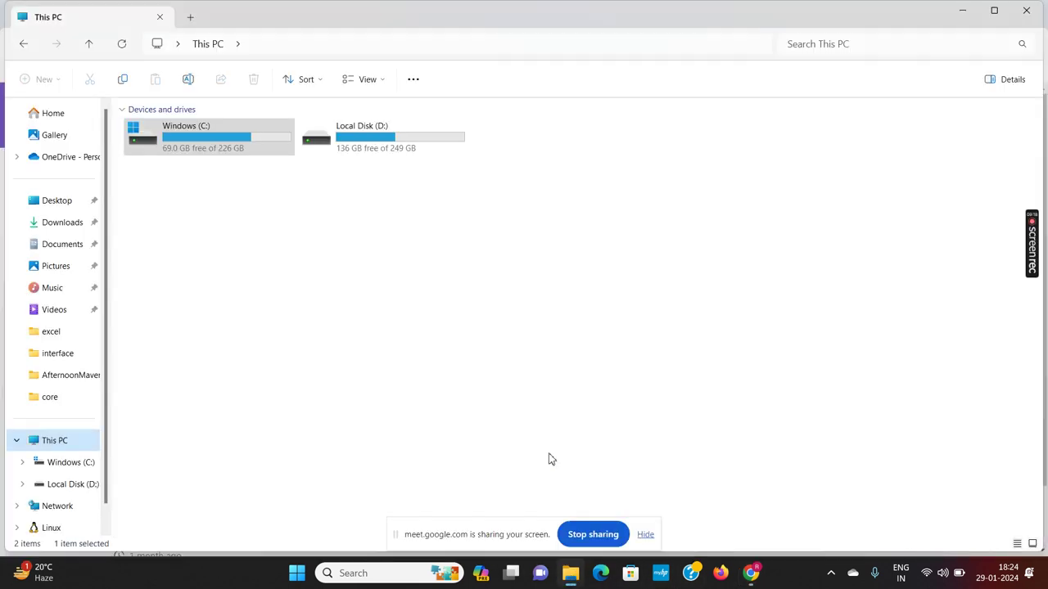
click(66, 229)
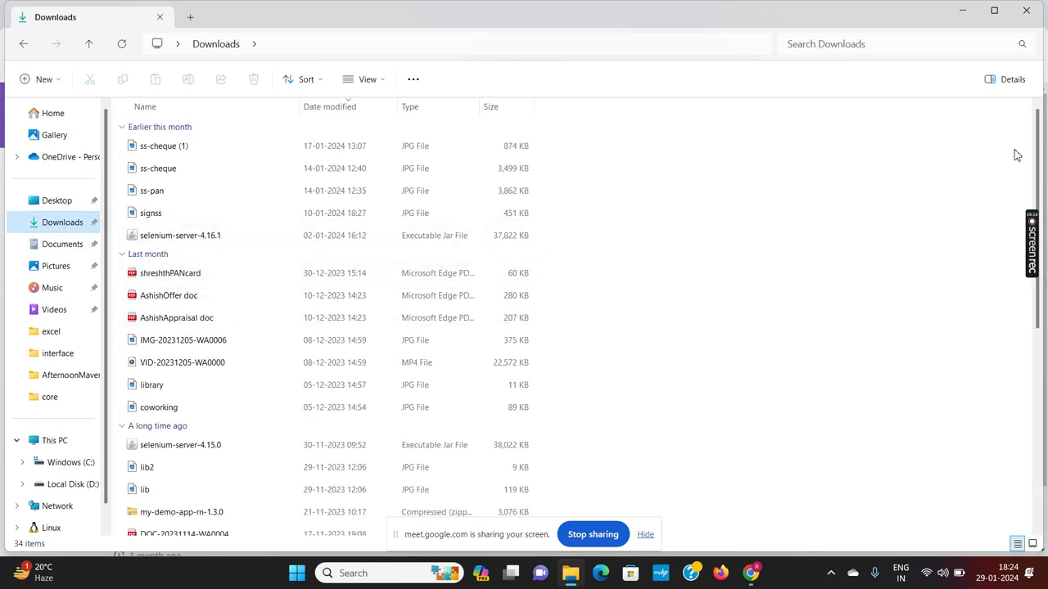
drag(1037, 135, 1044, 339)
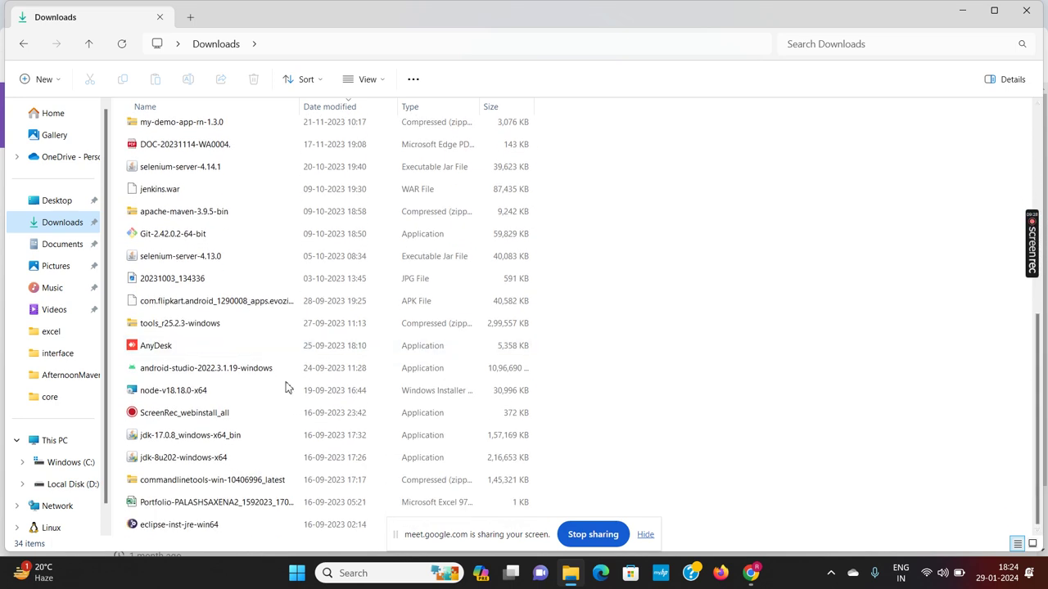
click(232, 372)
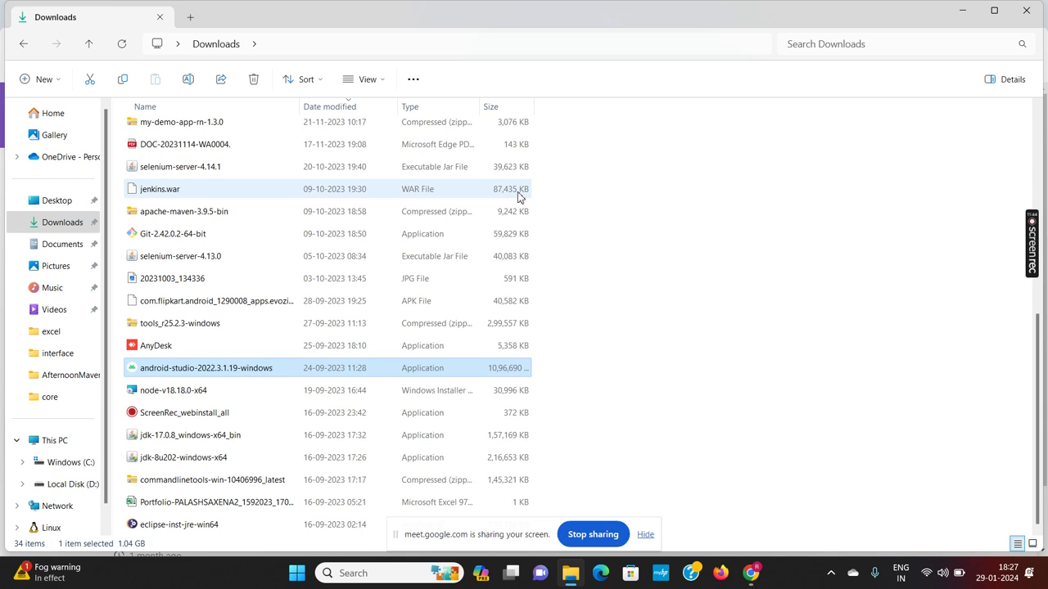
mouse_move(218, 378)
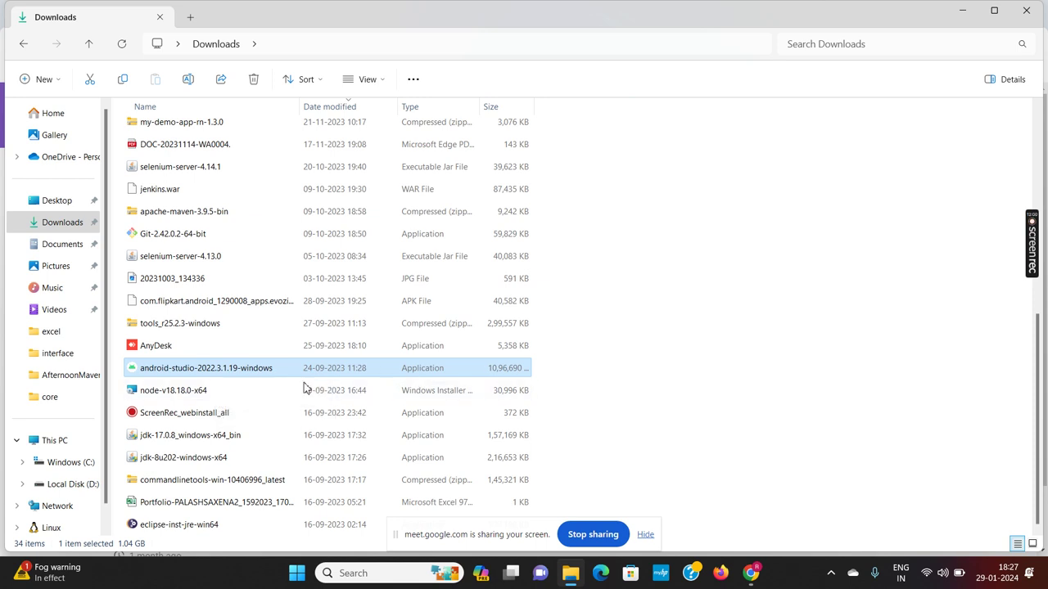
Browse to the Android Studio installation's bin folder at C:\Program Files\Android\Android Studio\bin
click(71, 463)
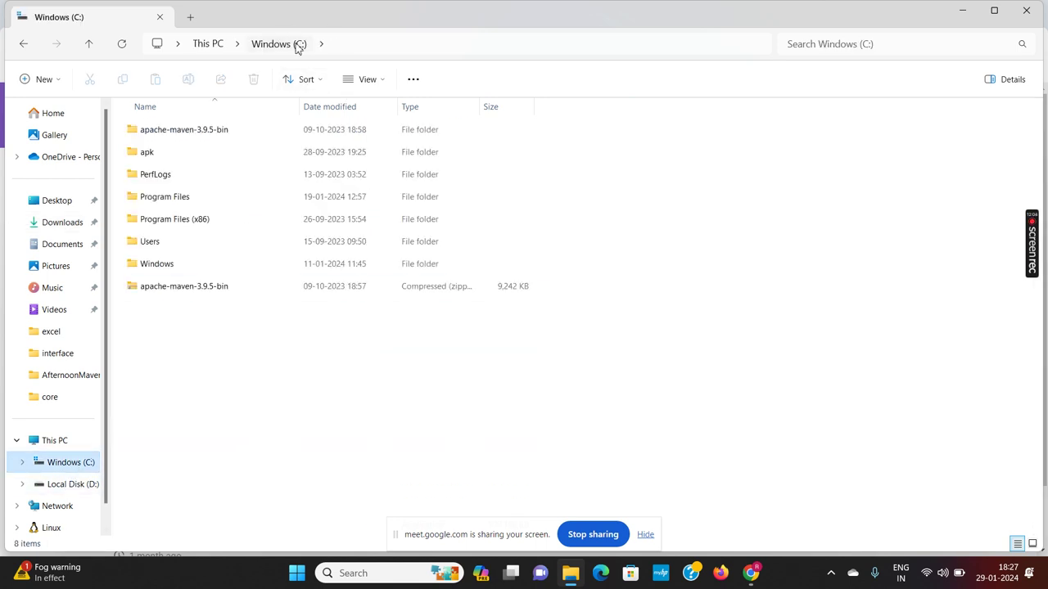
double_click(185, 203)
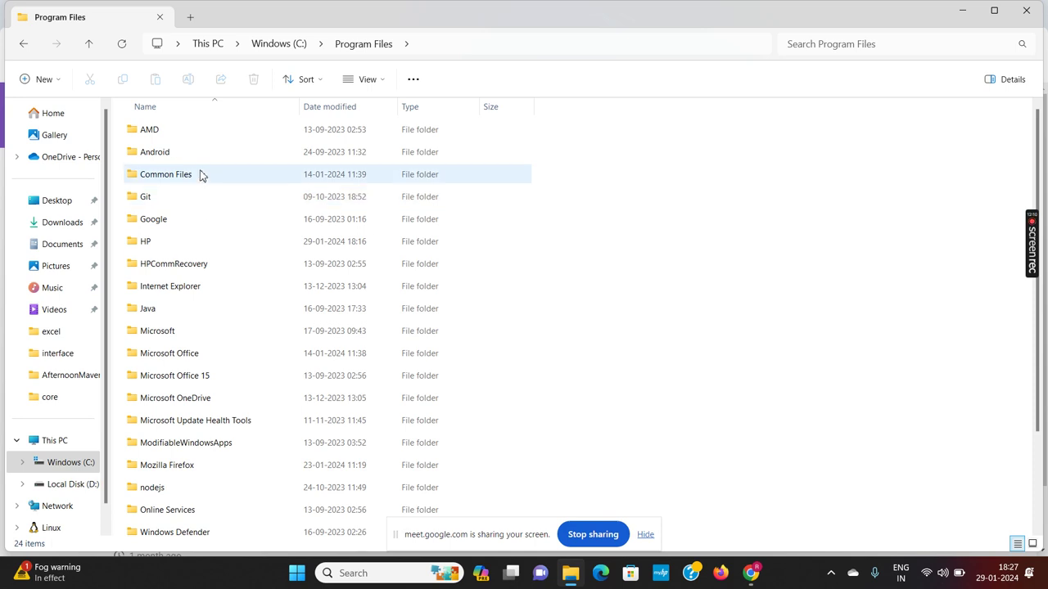
click(160, 156)
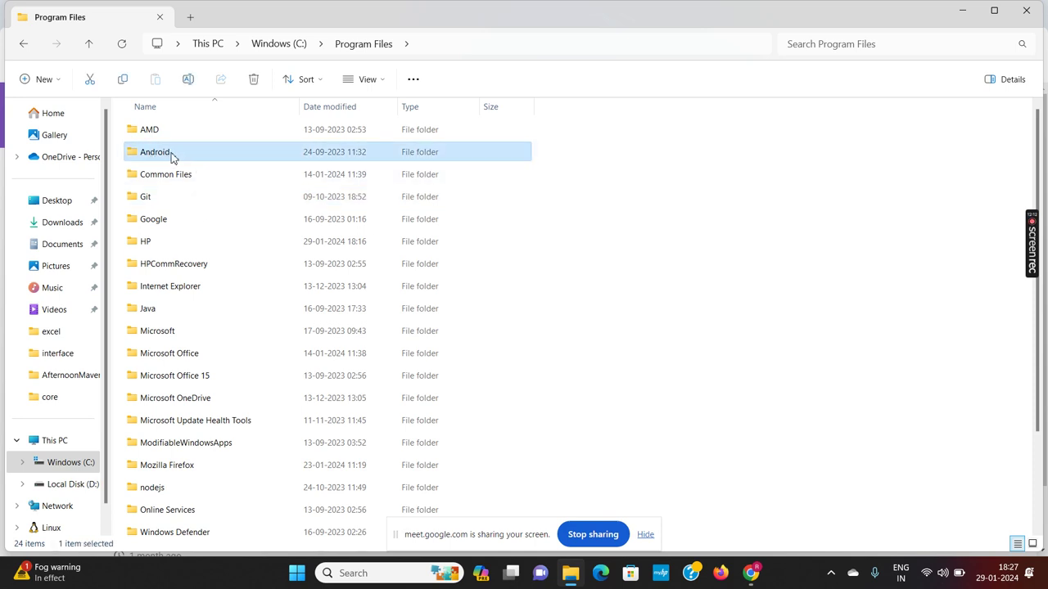
double_click(169, 156)
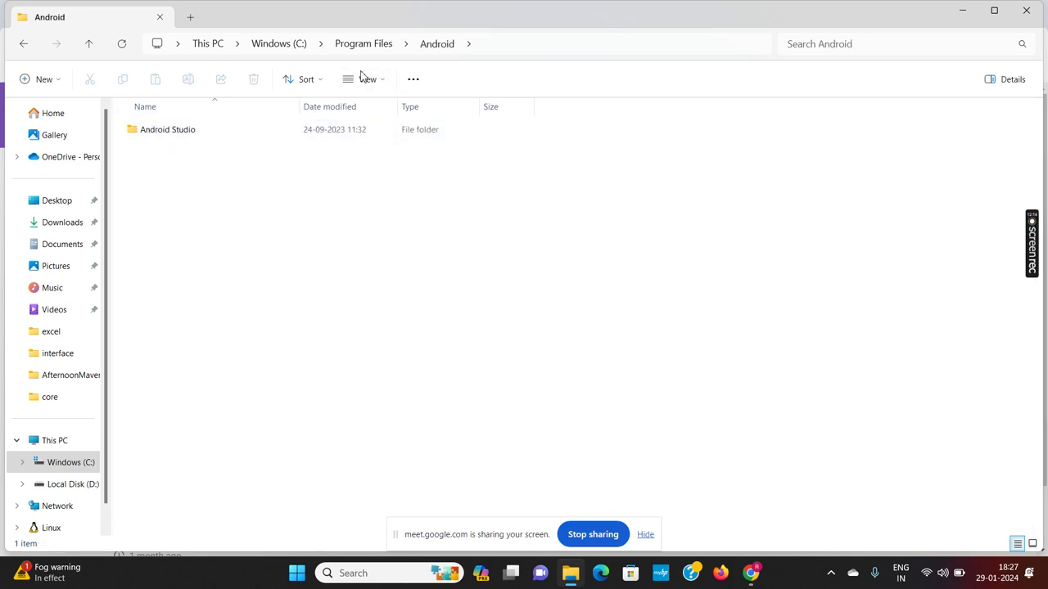
double_click(188, 130)
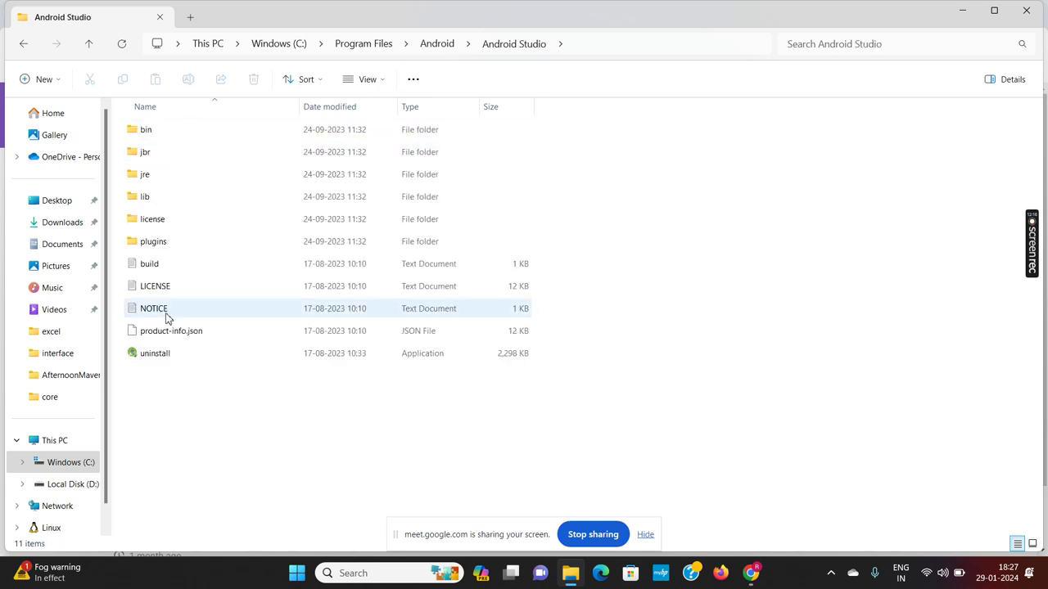
double_click(187, 131)
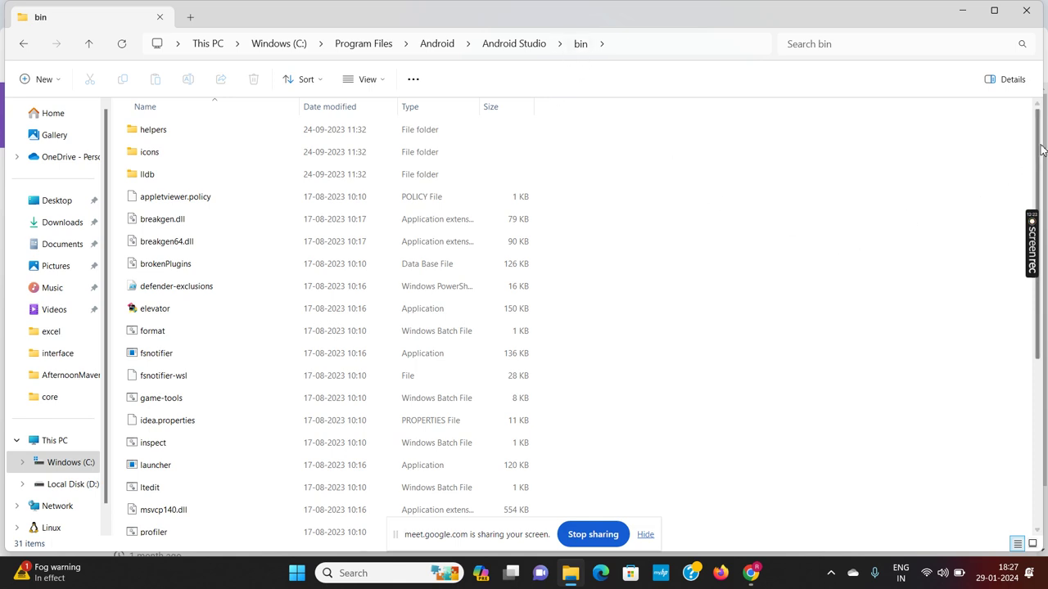
Launch Android Studio by running the studio Windows batch file in the bin folder
drag(1038, 146, 1036, 221)
scroll(1036, 221, down, 2)
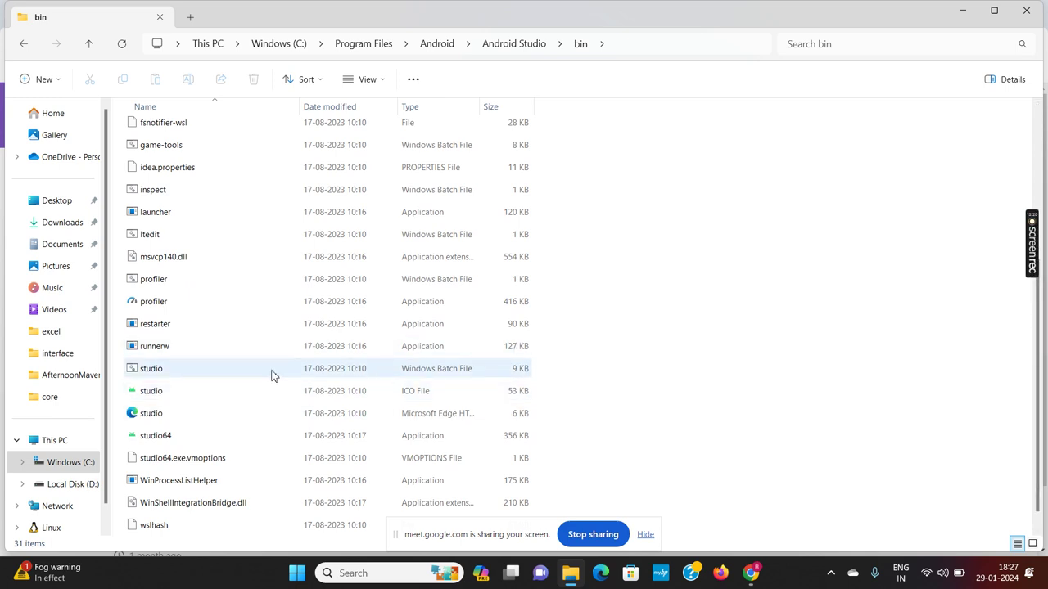
click(169, 369)
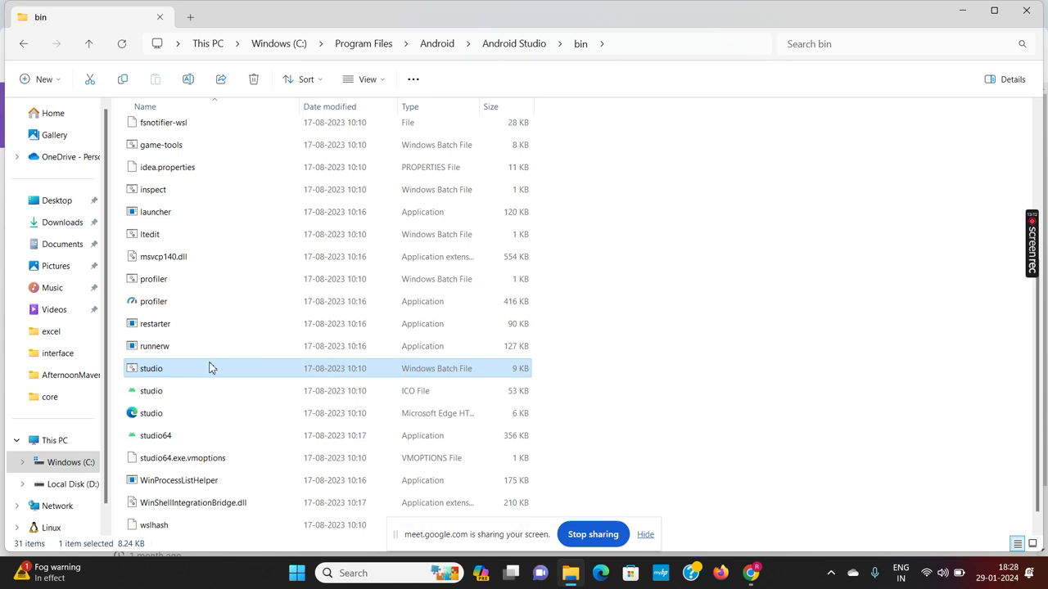
double_click(167, 376)
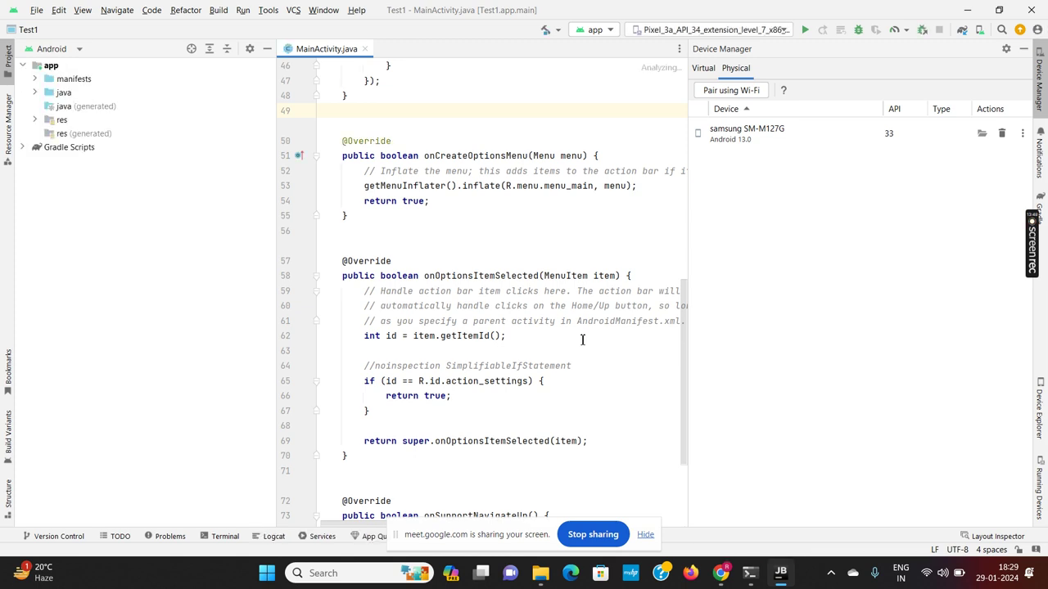
Start the virtual device Pixel_3a_API_34_extension_level_7_x86_64 from the Device Manager and return to the Test1 project window
click(702, 68)
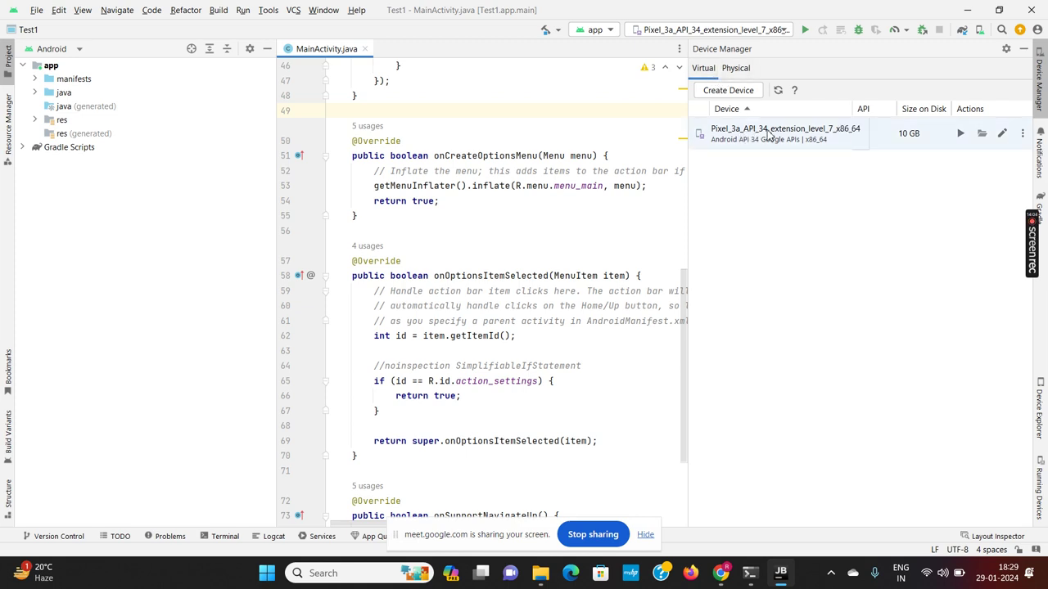
click(961, 134)
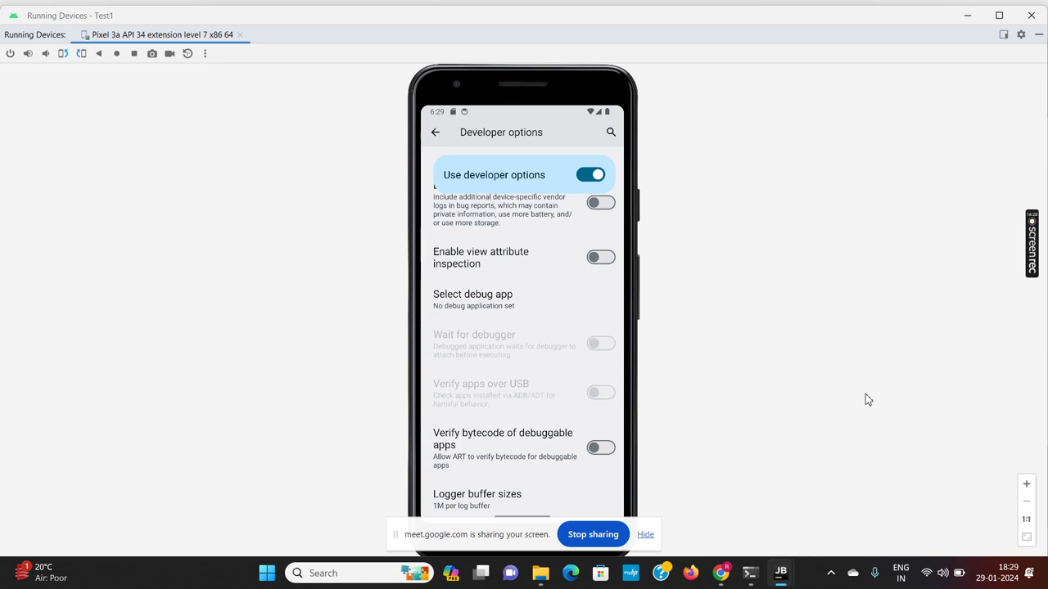
mouse_move(780, 573)
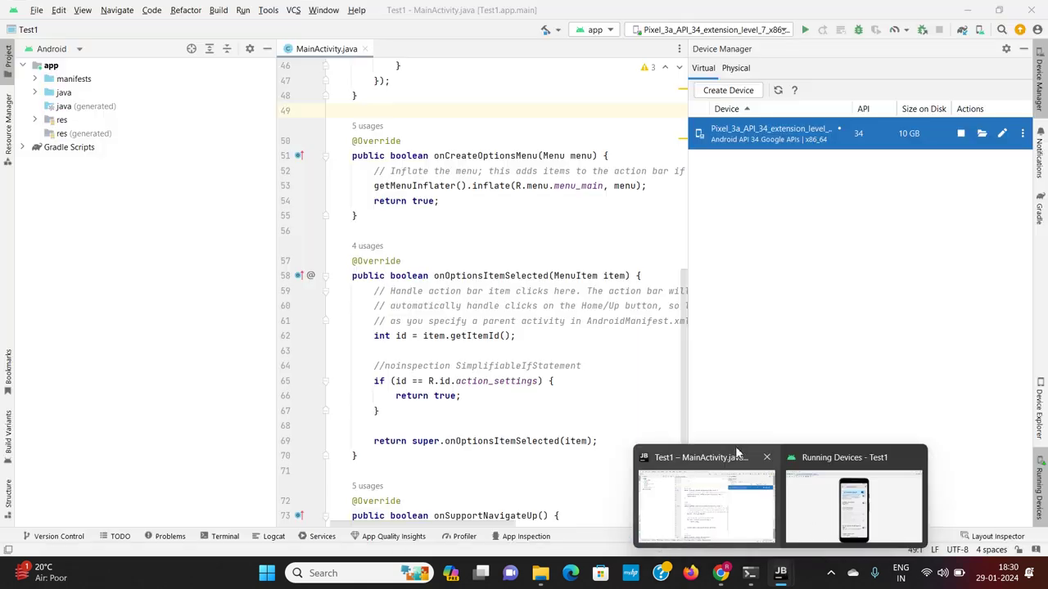
click(737, 457)
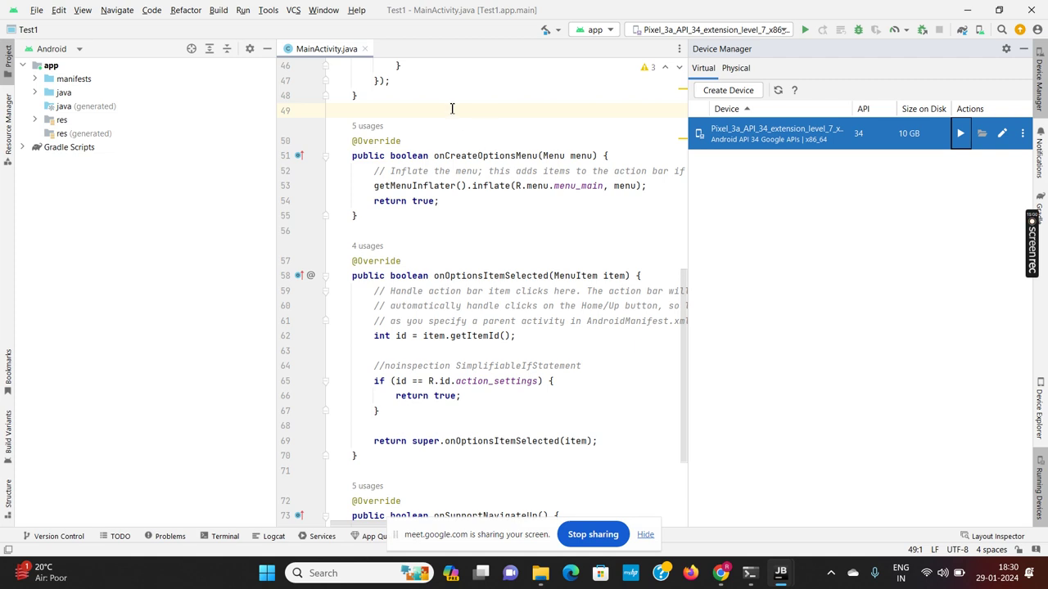
Examine the SDK Tools list in the SDK Manager, showing the obsolete packages and hiding them again
click(269, 12)
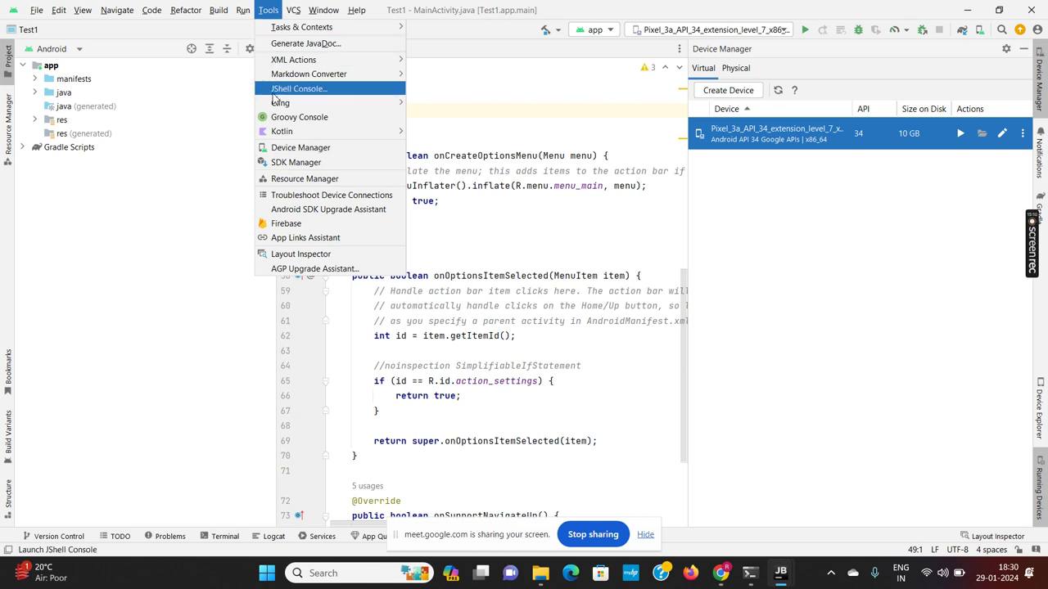
click(291, 167)
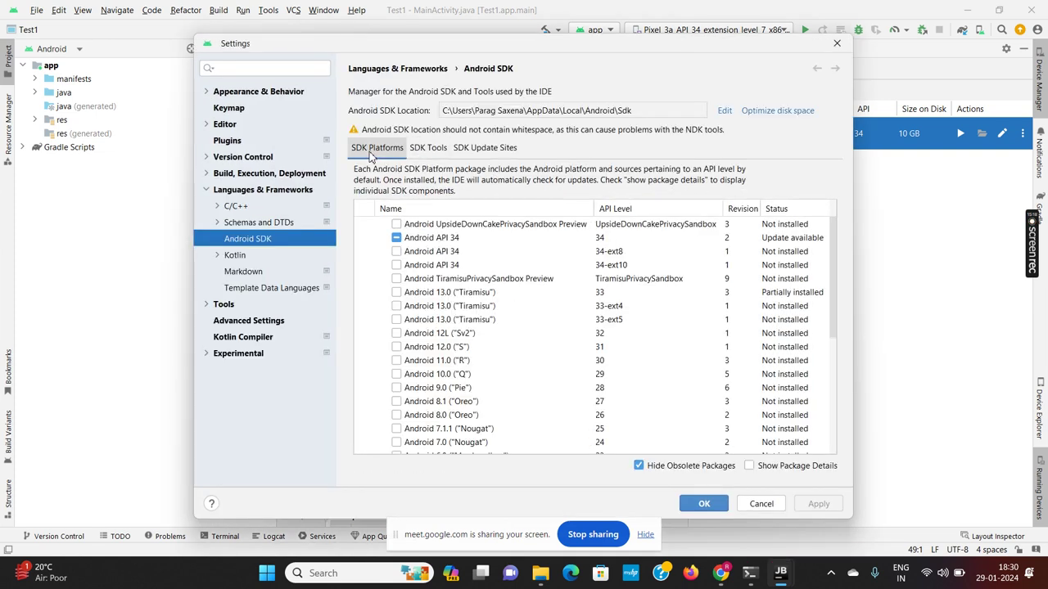
click(428, 148)
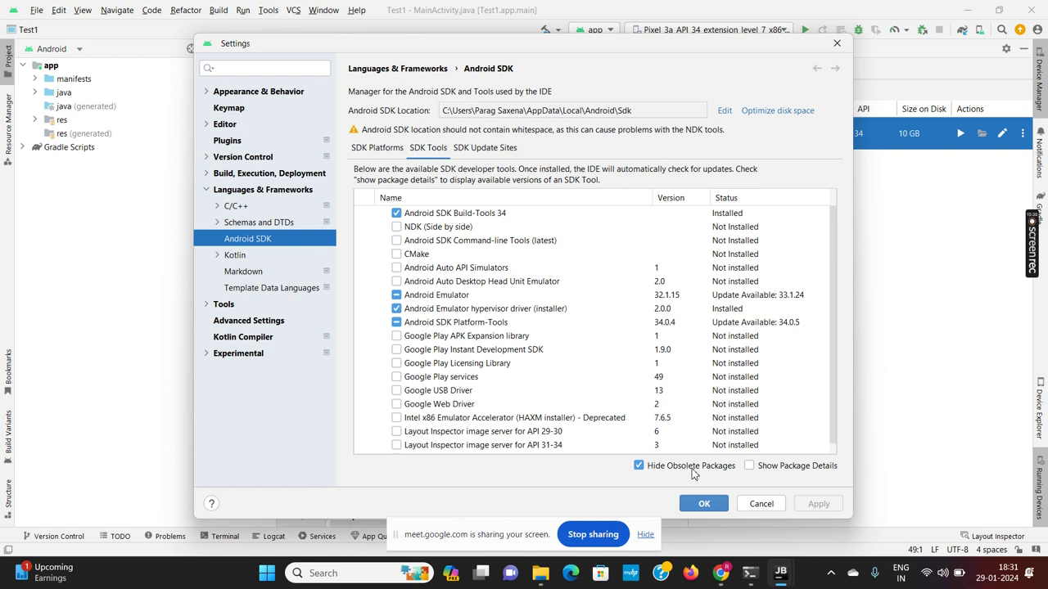
click(639, 466)
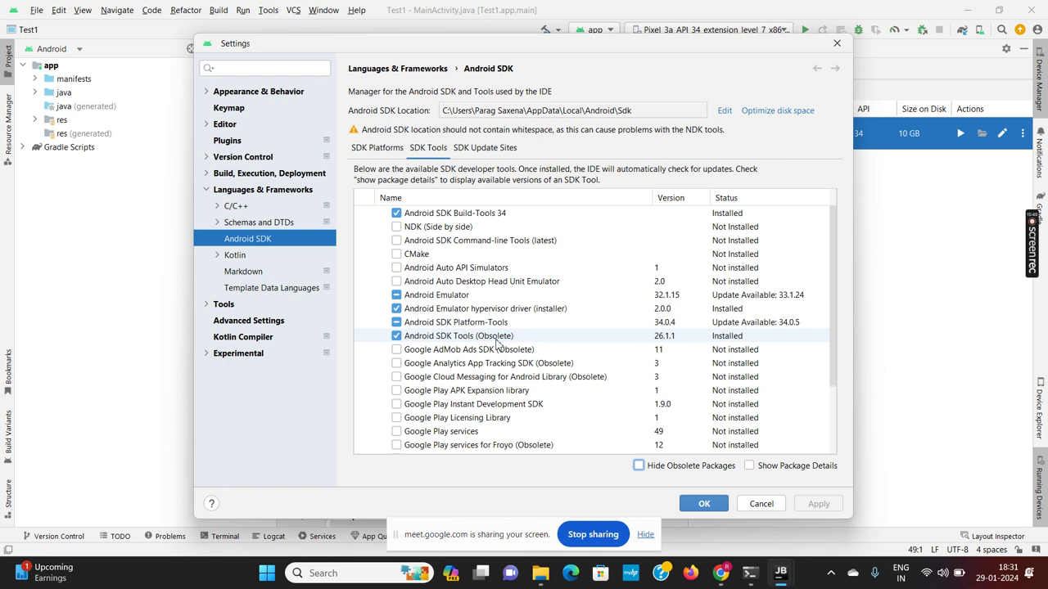
click(639, 466)
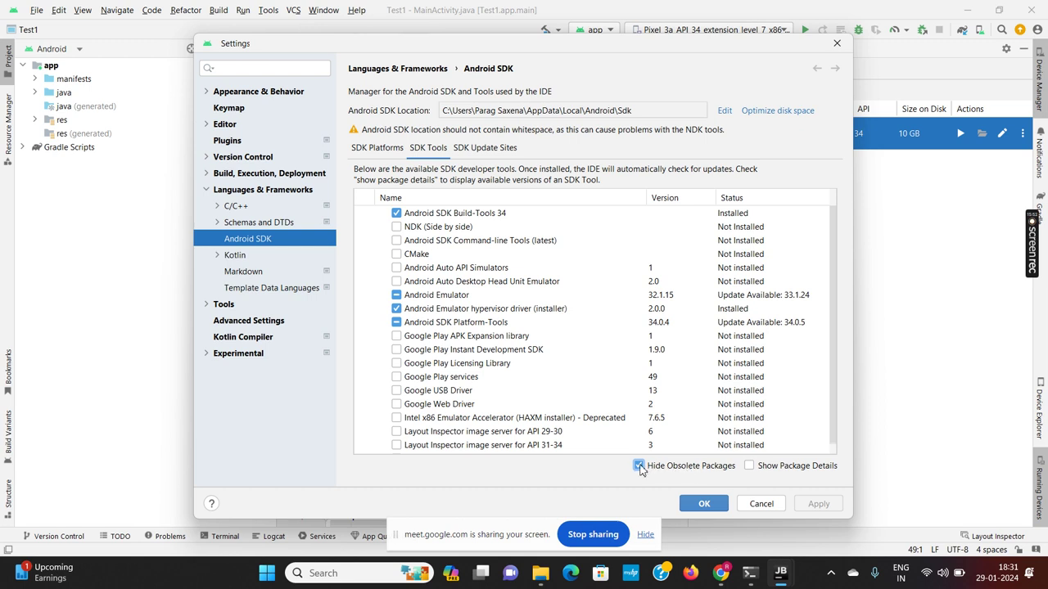
Examine the SDK Tools list in the SDK Manager with obsolete packages shown, including Android SDK Tools (Obsolete), and leave without applying changes
click(639, 466)
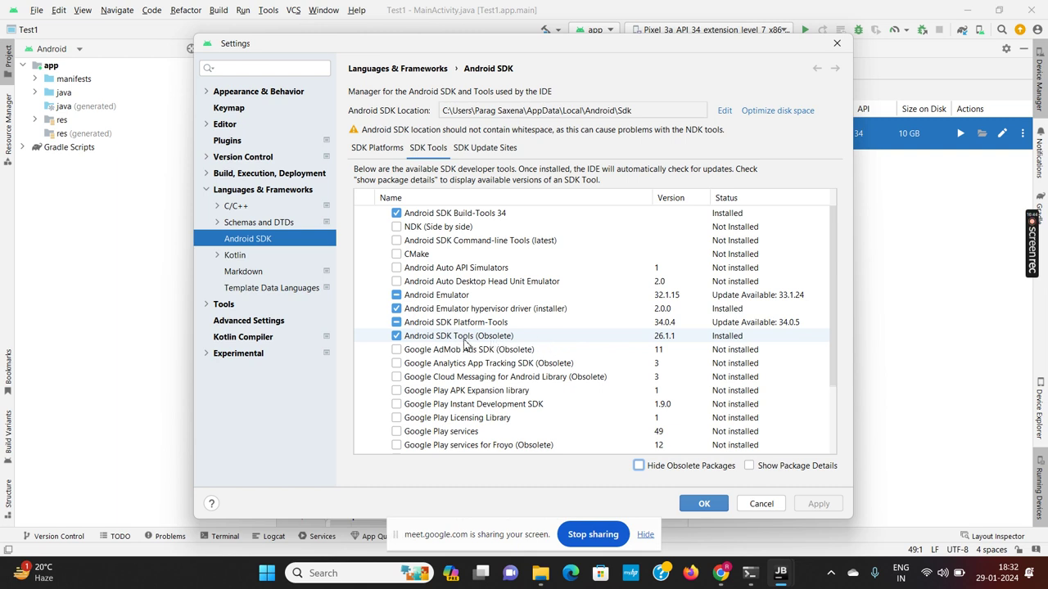
click(775, 507)
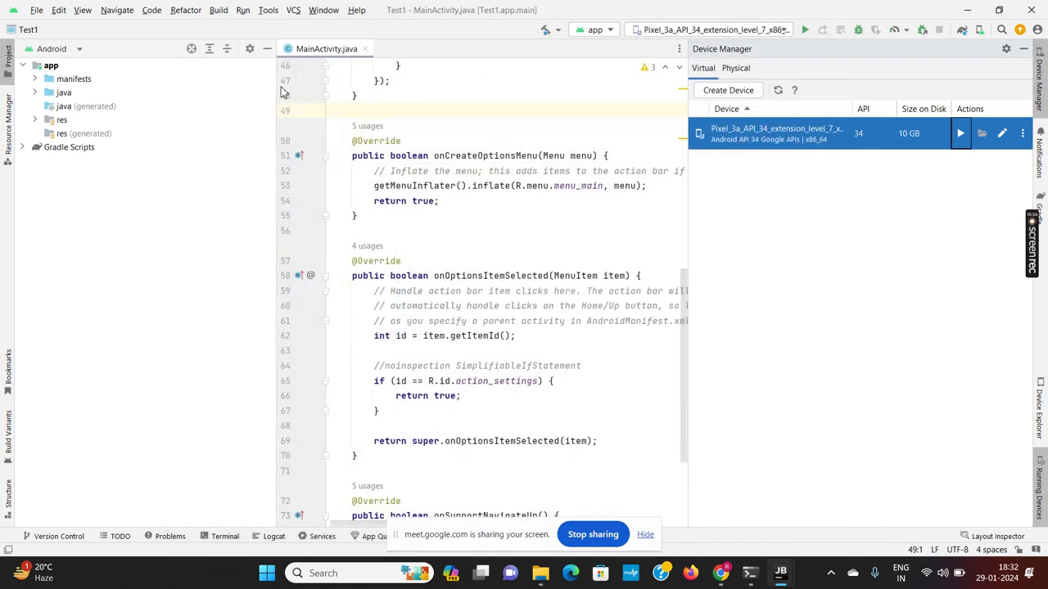
click(268, 12)
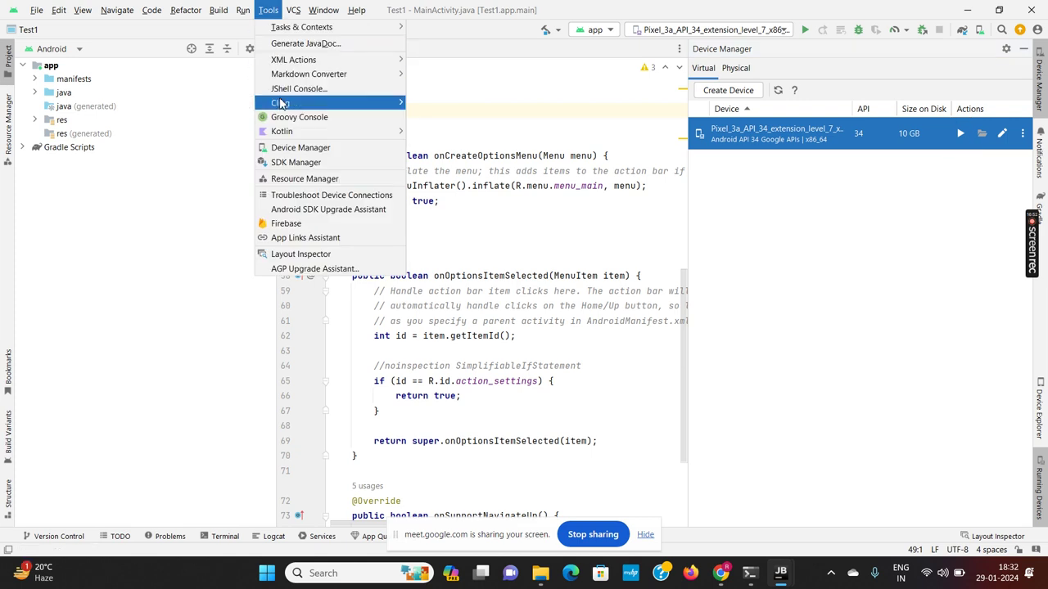
click(296, 163)
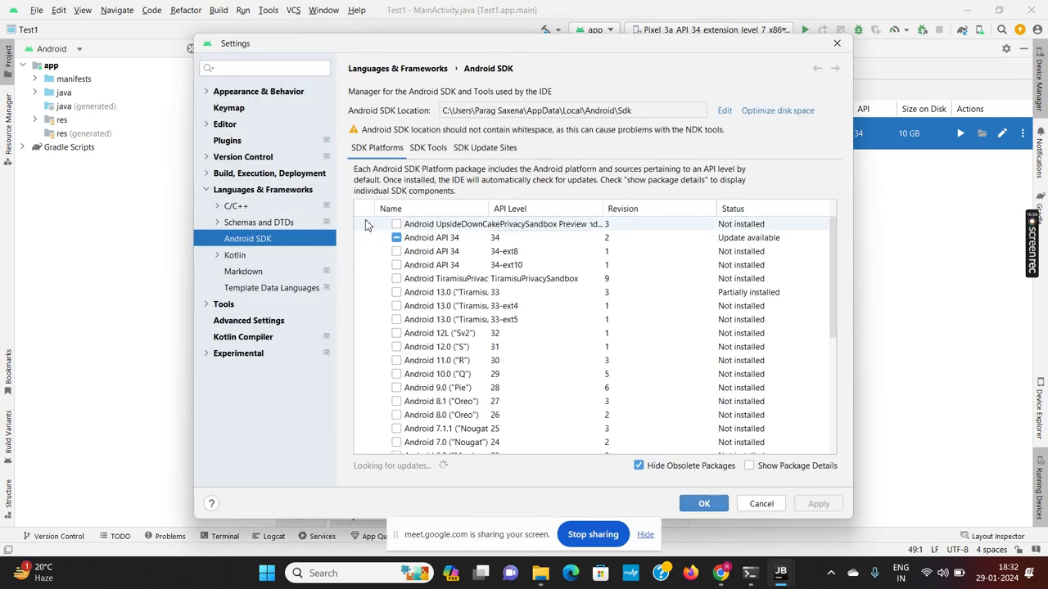
click(425, 149)
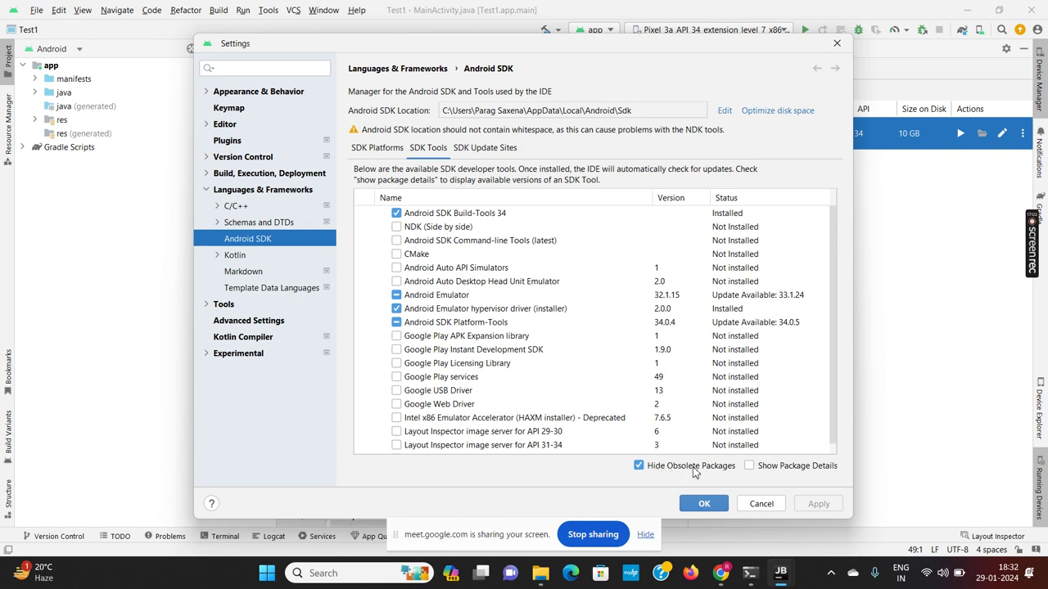
click(639, 465)
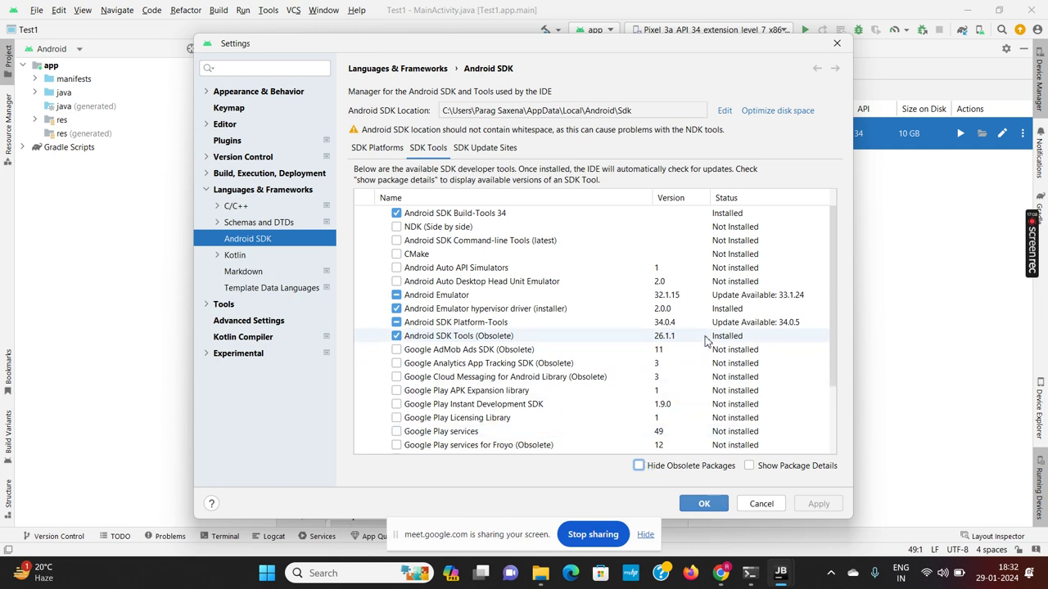
click(762, 504)
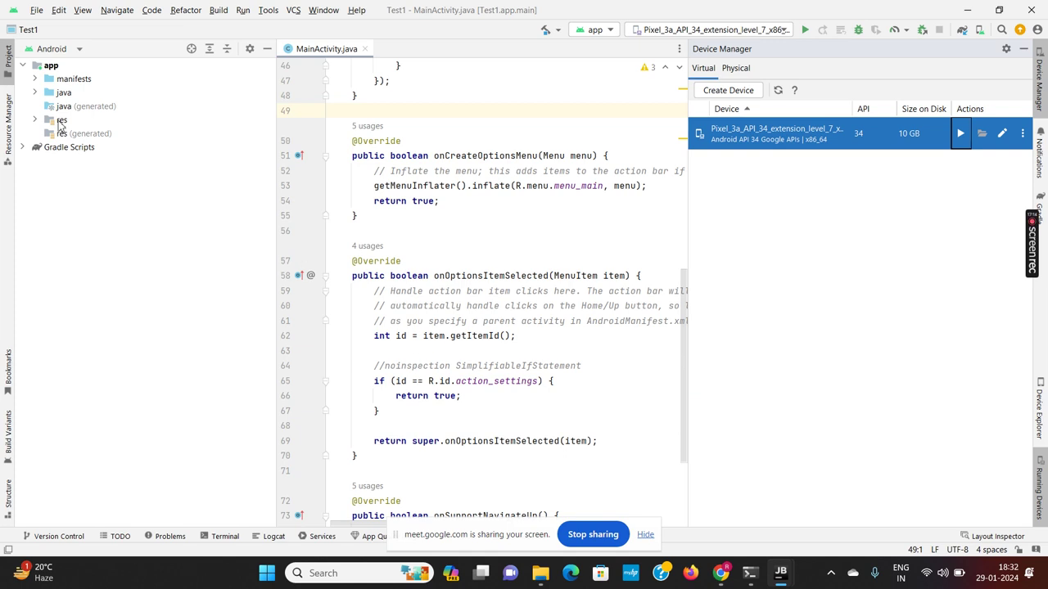
Exit Android Studio and confirm the exit
click(35, 11)
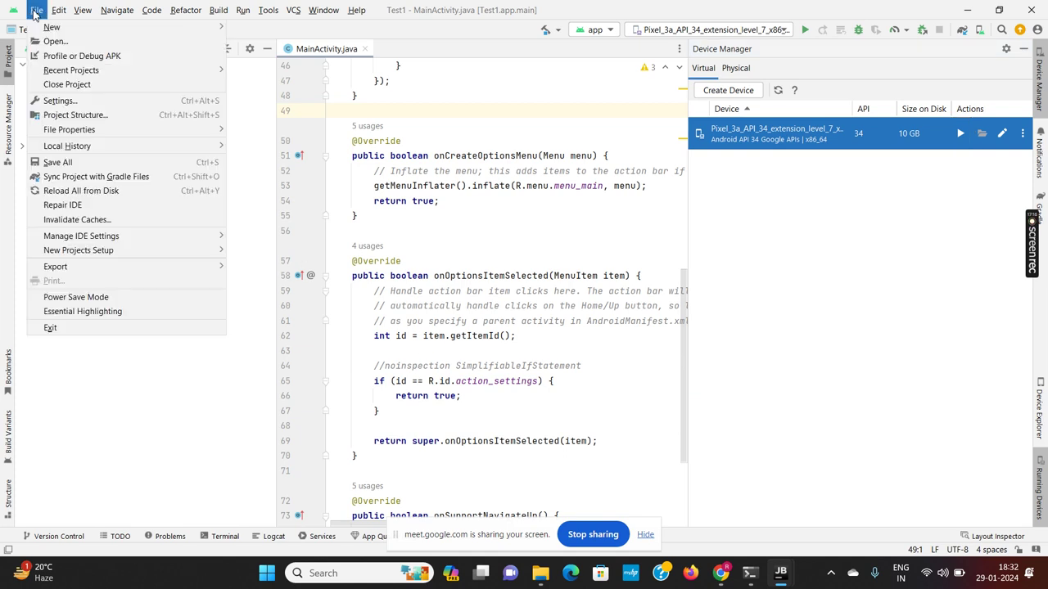
click(90, 329)
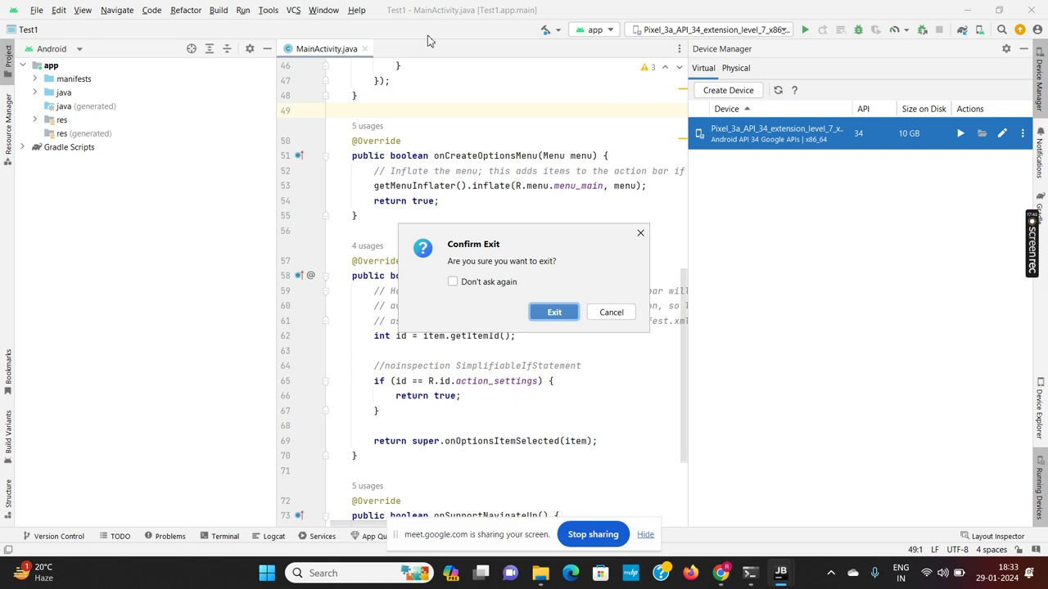
click(553, 312)
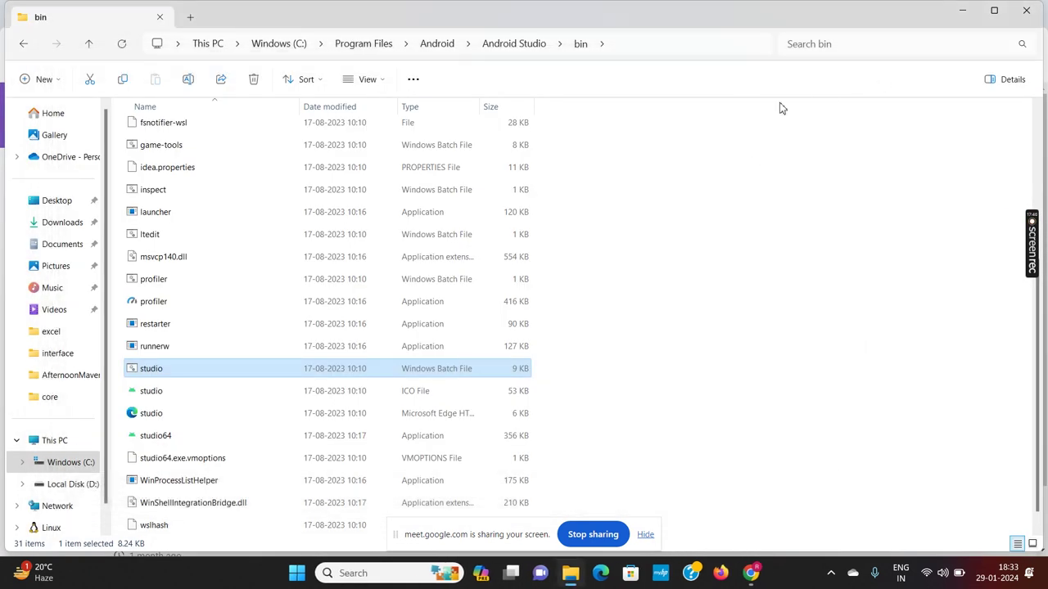
Browse from the Windows (C:) drive through Users to the current user's profile folder
click(273, 47)
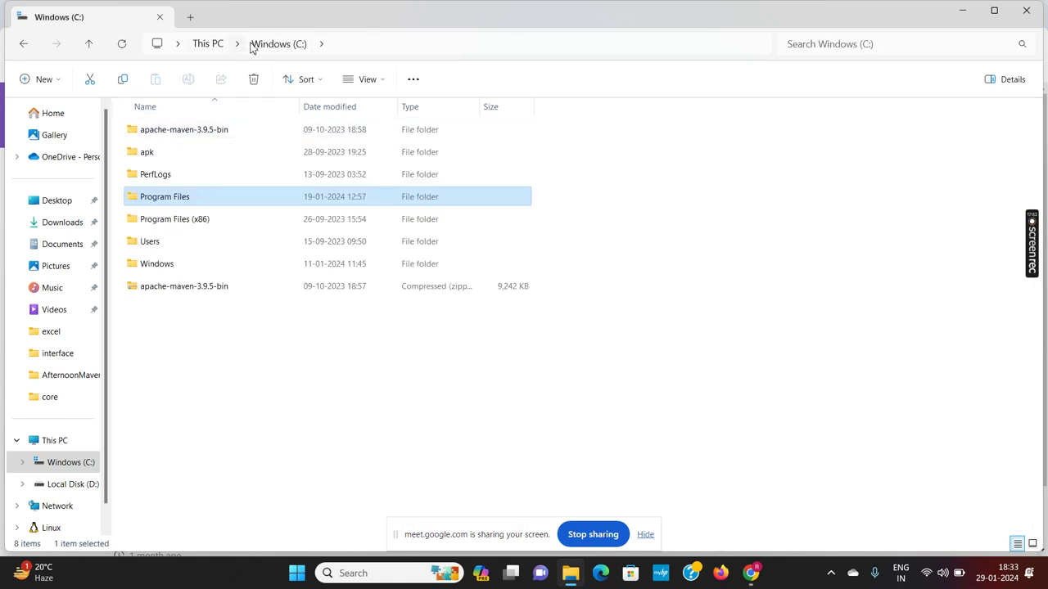
click(181, 245)
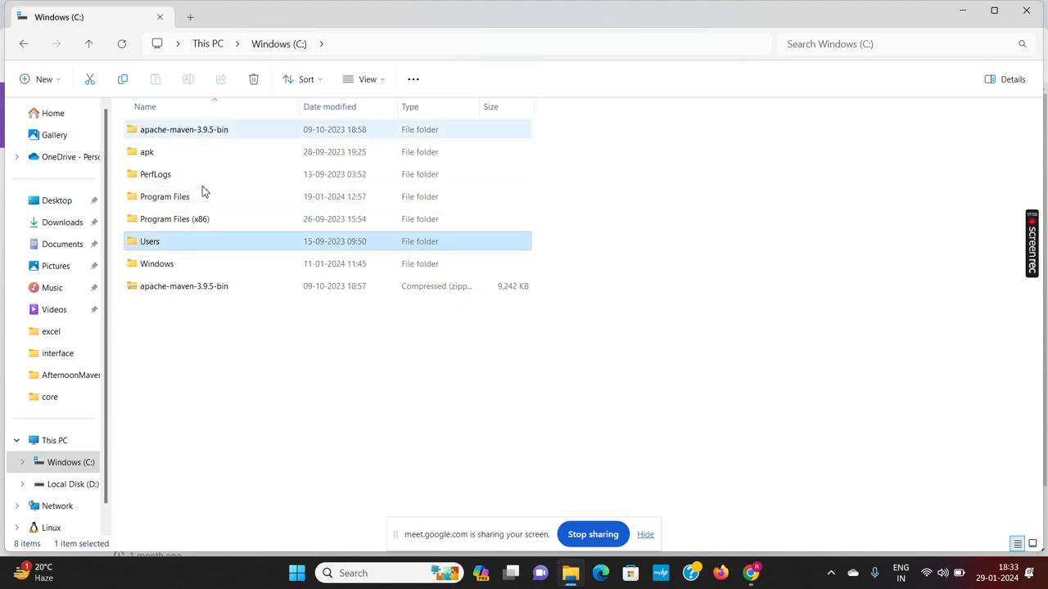
double_click(150, 248)
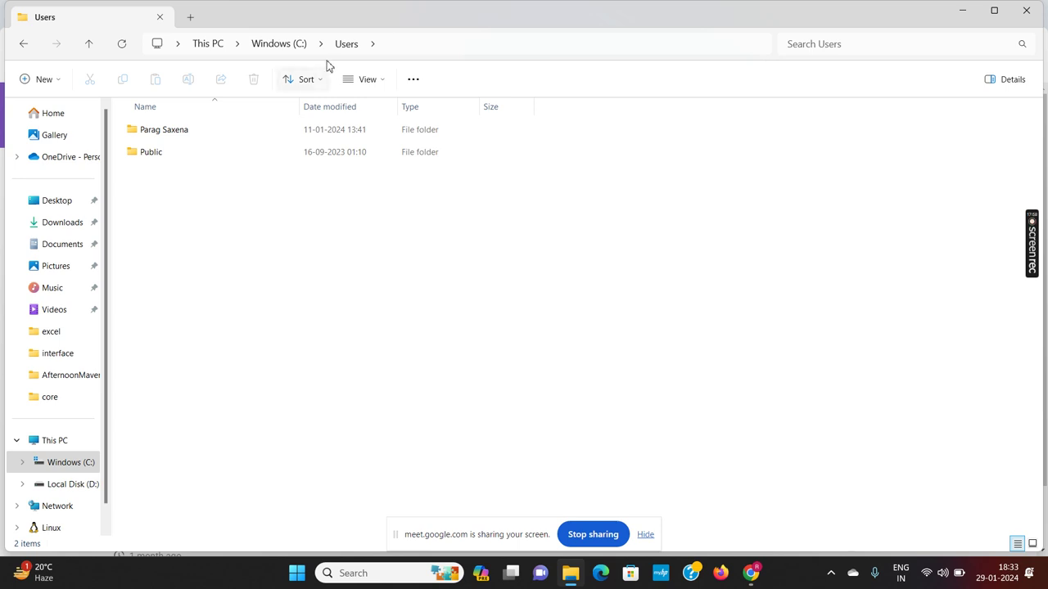
click(158, 133)
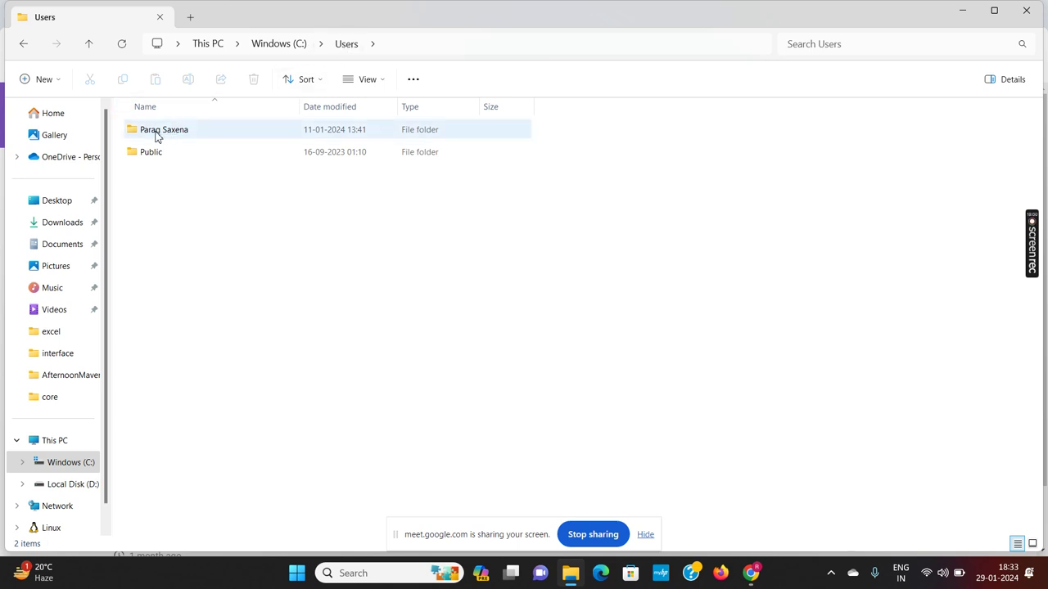
double_click(202, 132)
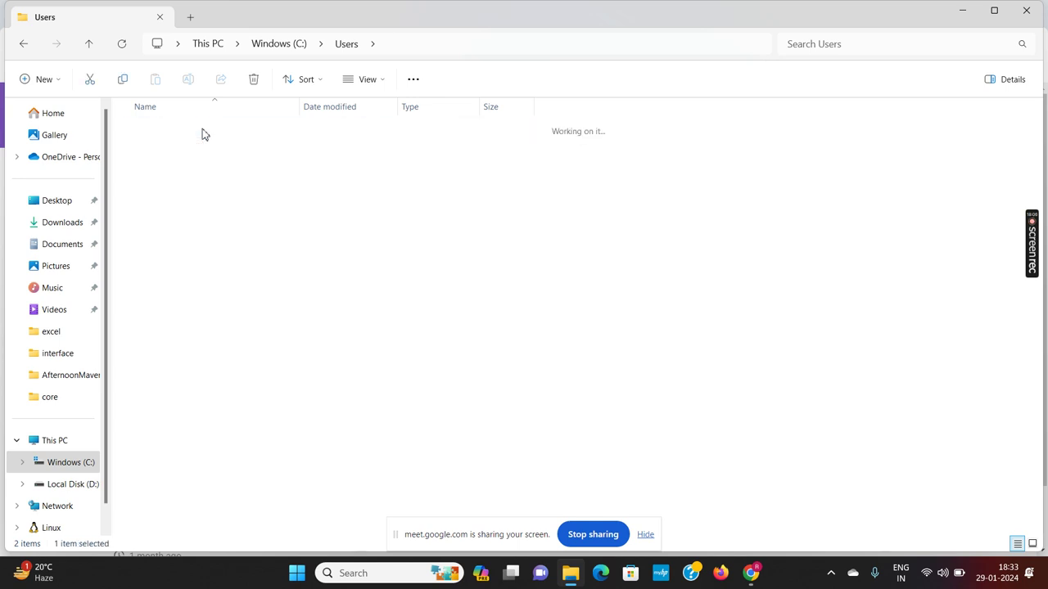
Go to the AppData folder inside the user's profile folder by extending the folder path
click(519, 50)
click(424, 48)
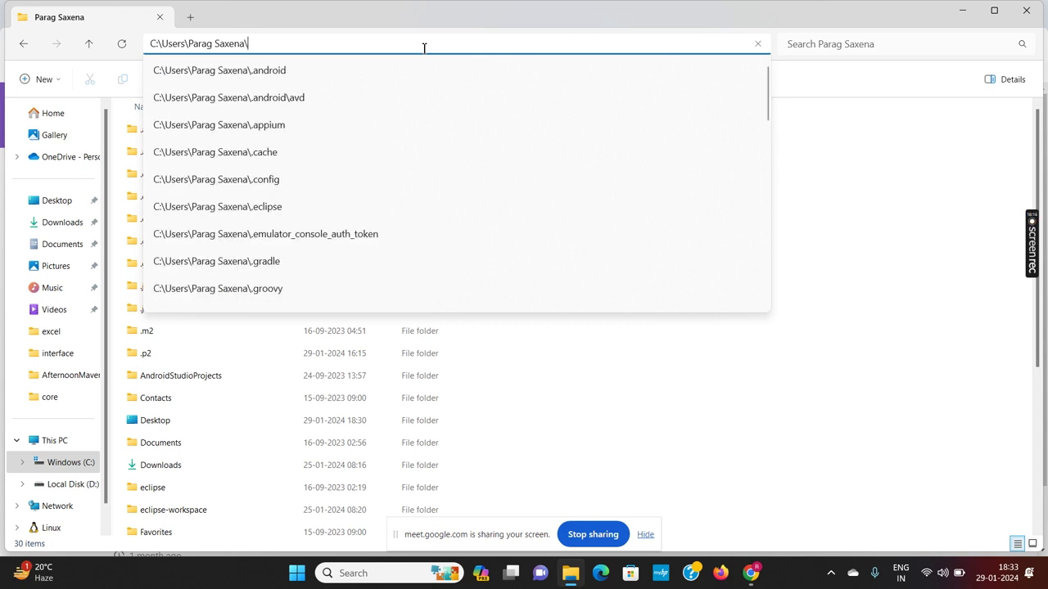
text(a)
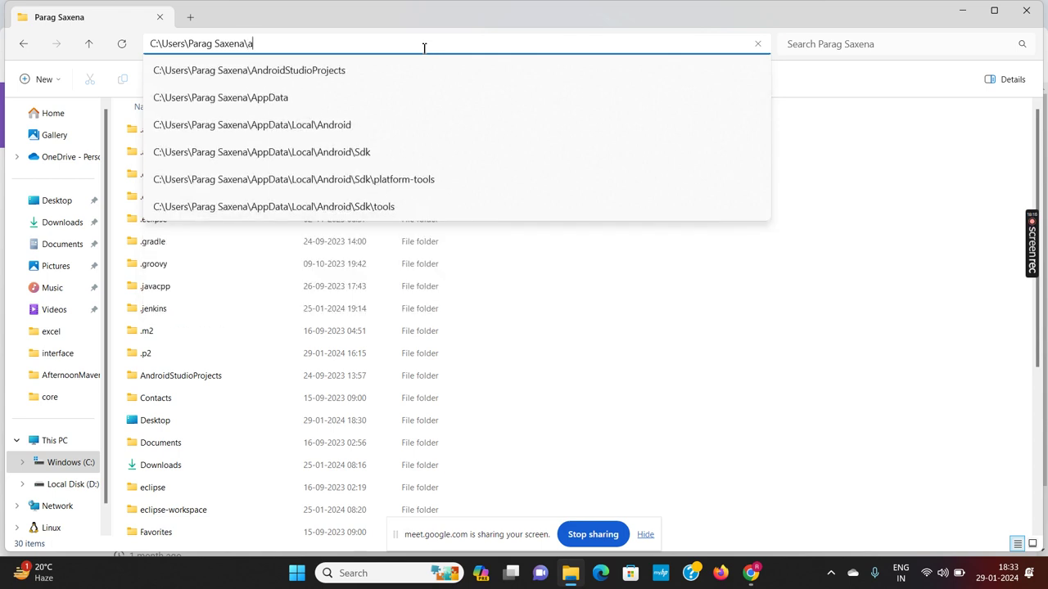
text(pp)
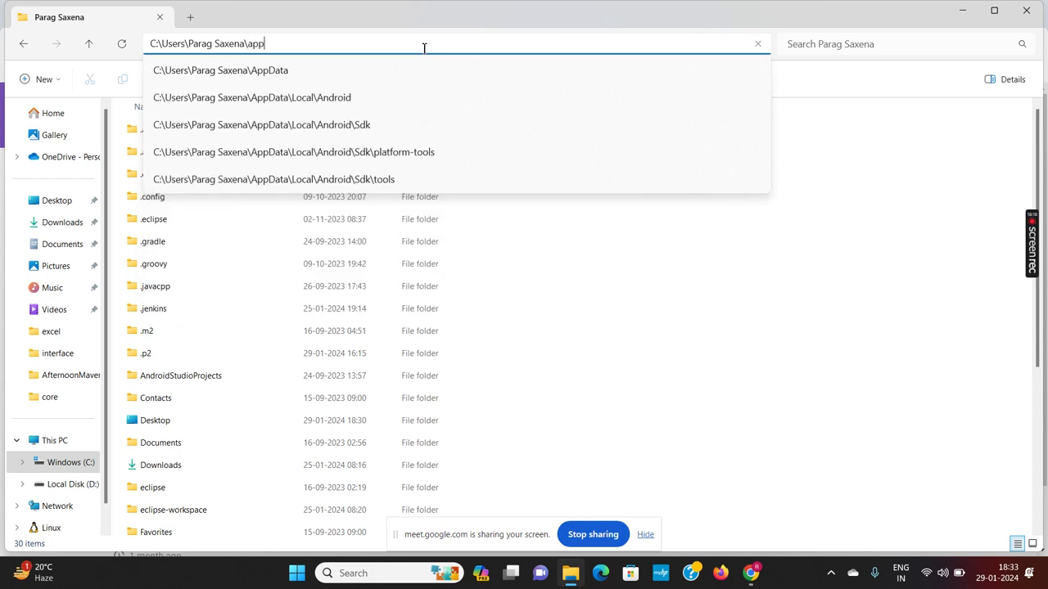
click(318, 73)
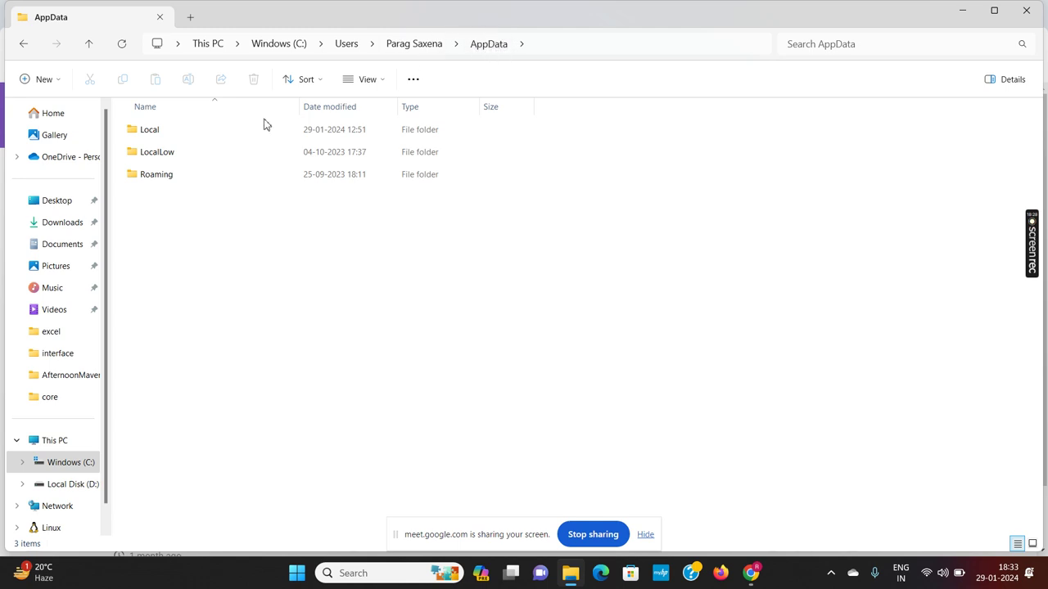
Browse from AppData to Local\Android\Sdk and copy the Sdk folder's full path
double_click(176, 134)
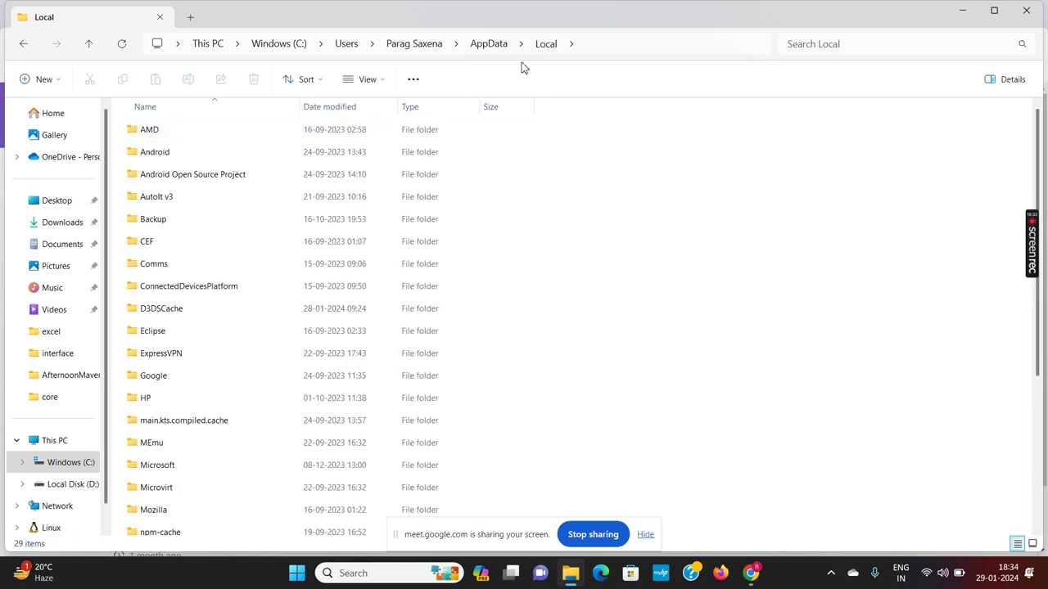
click(181, 152)
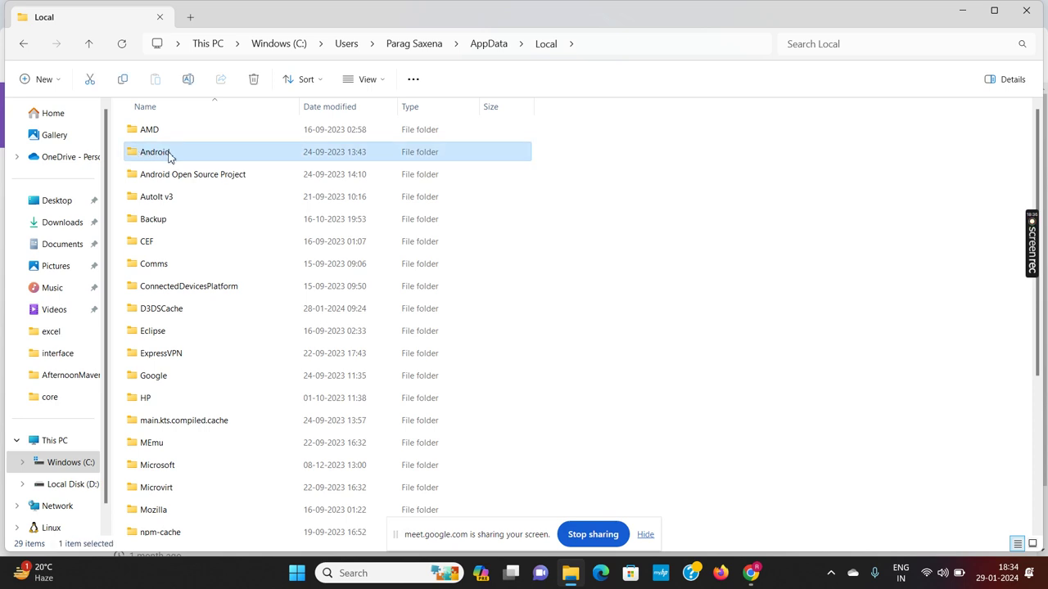
double_click(170, 155)
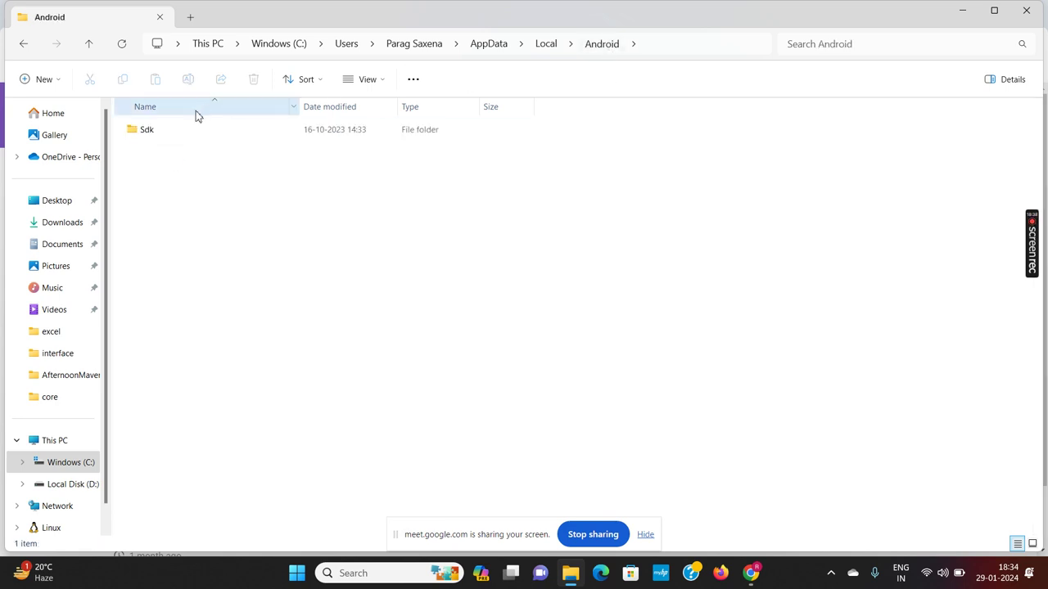
double_click(168, 137)
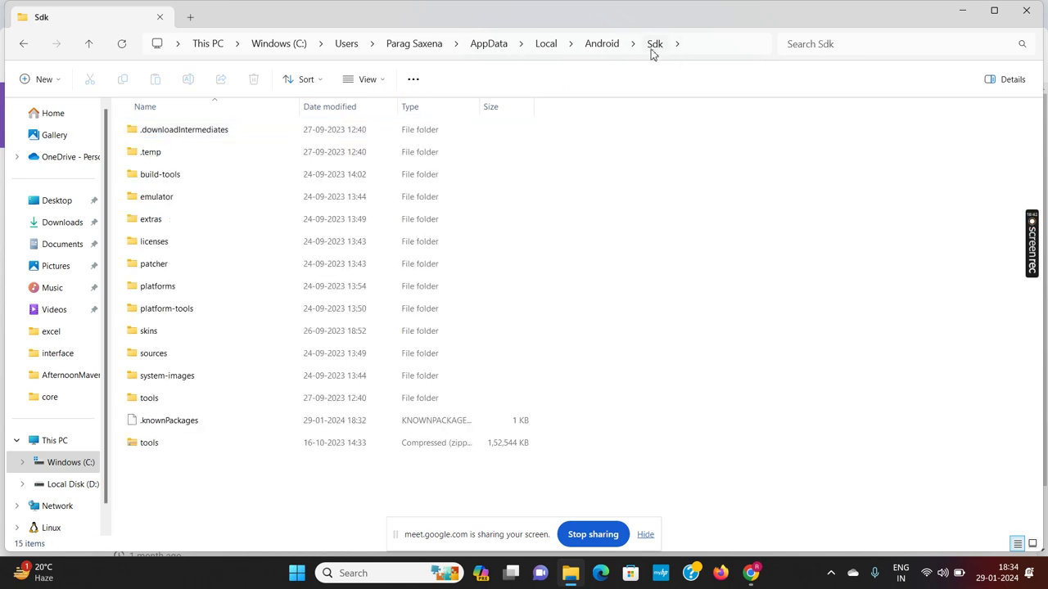
click(700, 44)
key(ctrl+c)
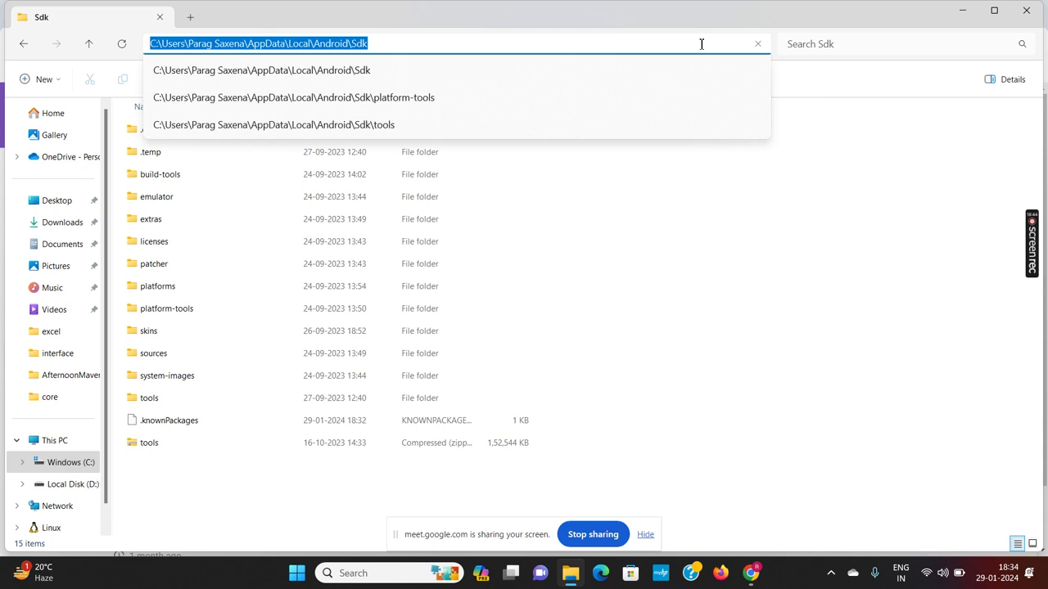
click(396, 43)
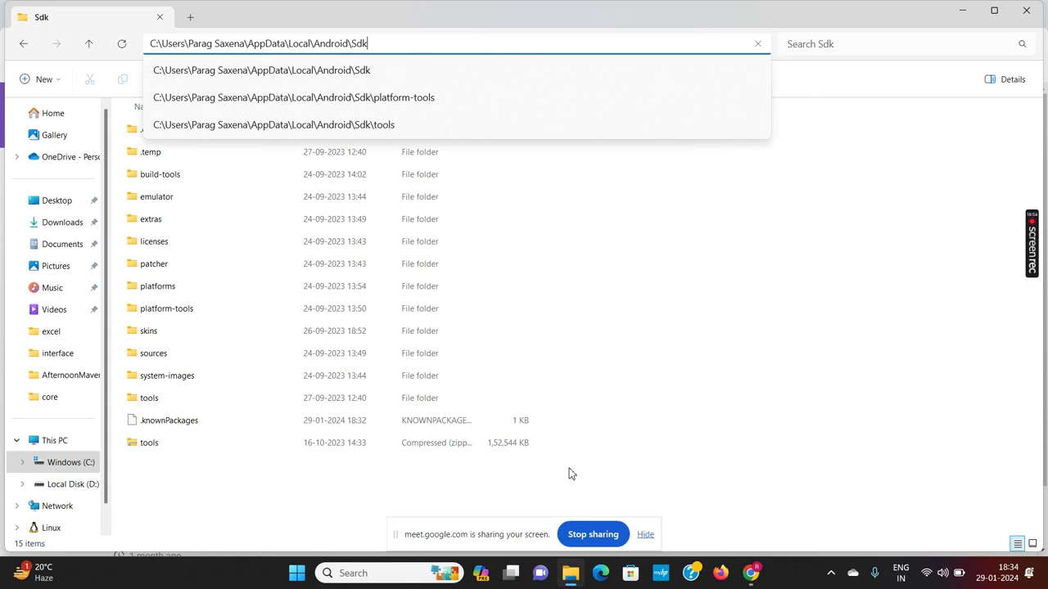
Open the Environment Variables dialog from the advanced system settings in This PC's properties
click(54, 450)
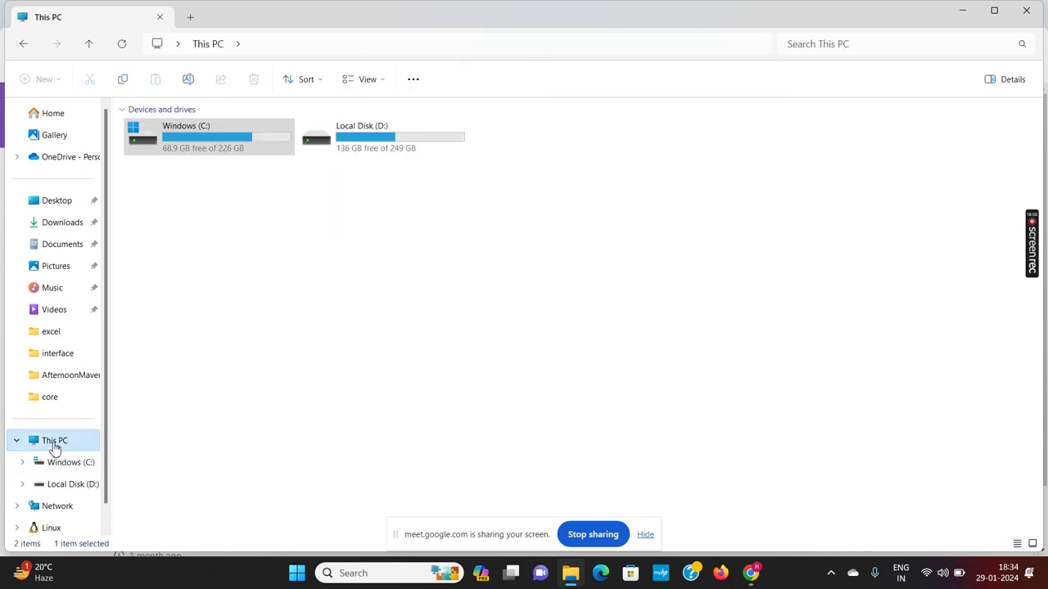
right_click(55, 449)
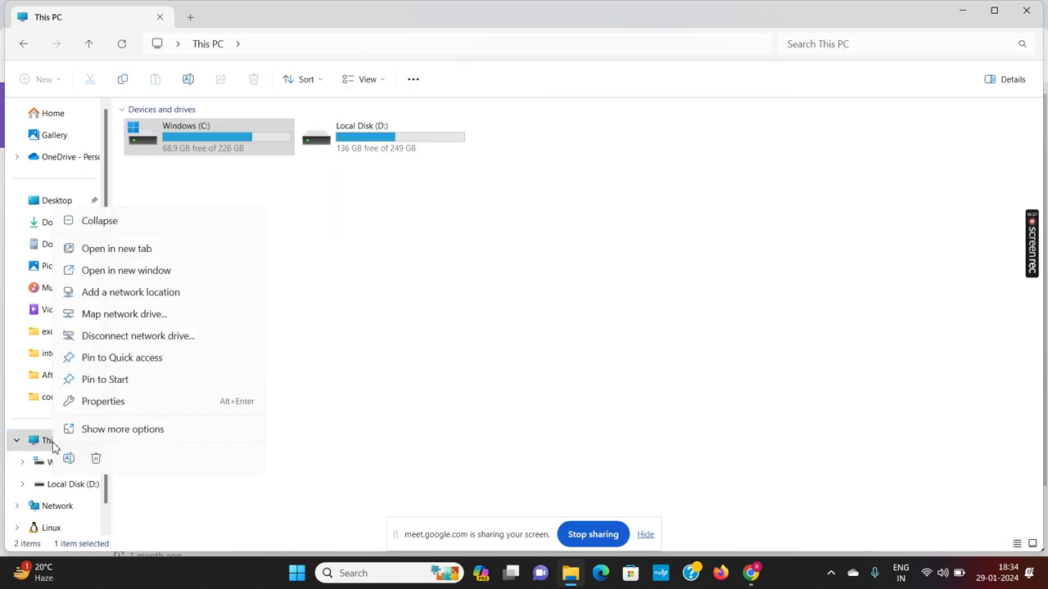
click(110, 402)
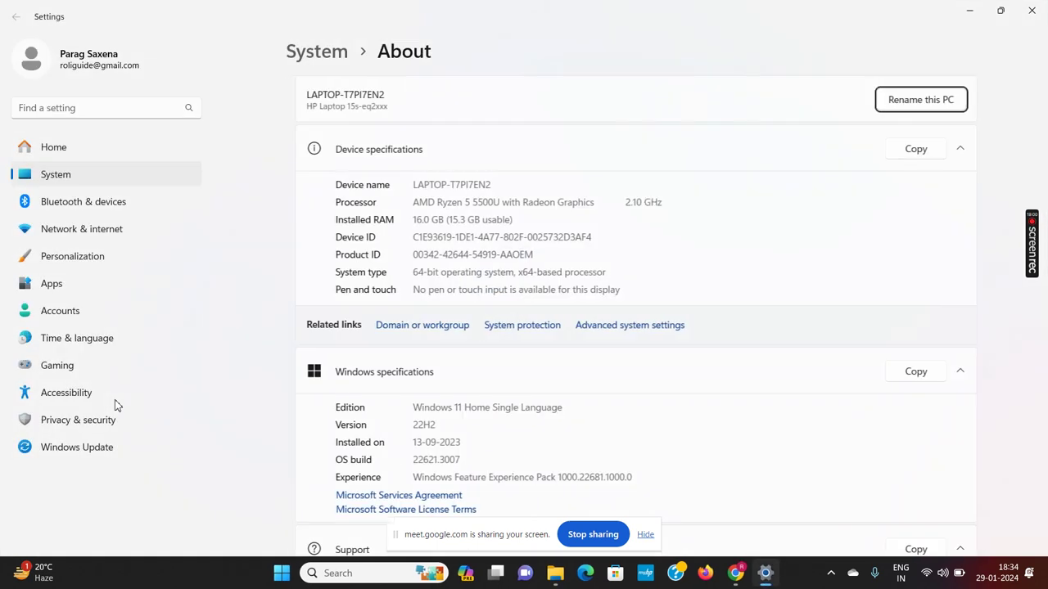
click(606, 326)
click(339, 366)
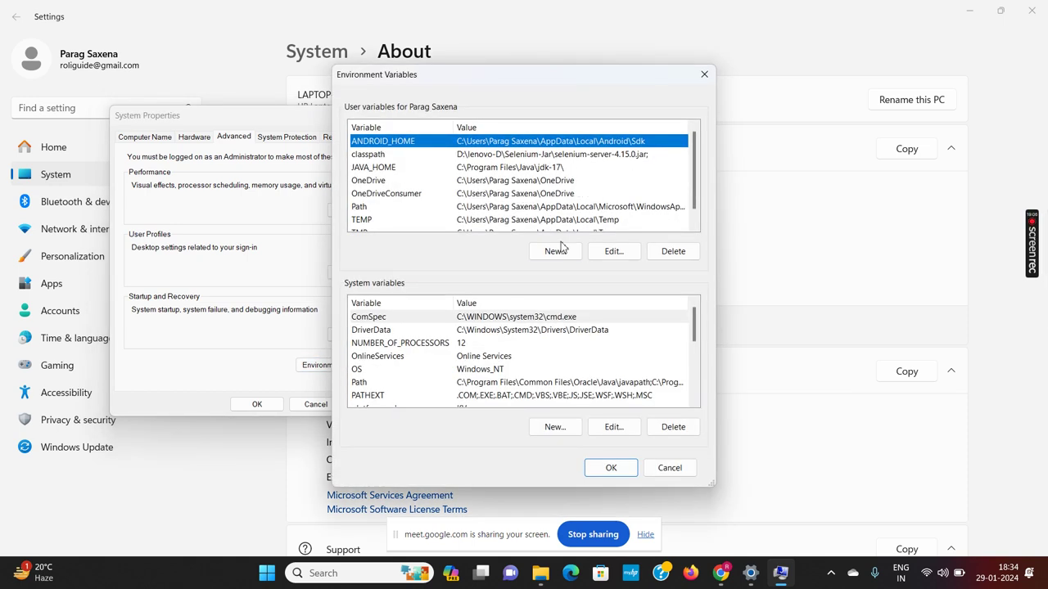
Create the user variable ANDROID_HOME with the copied AppData\Local\Android\Sdk path plus a trailing backslash as its value
click(555, 252)
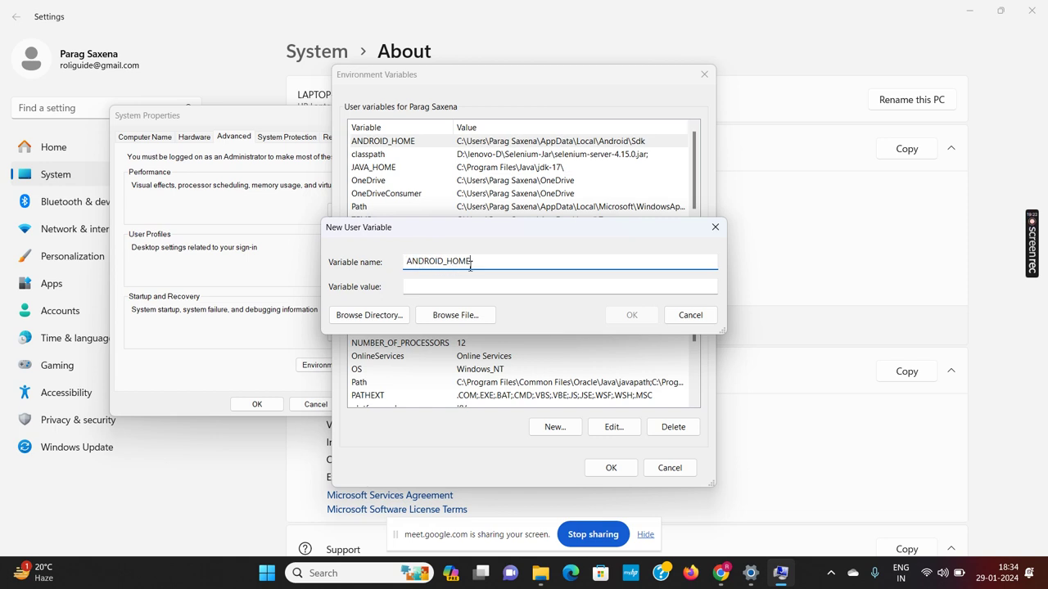
click(465, 289)
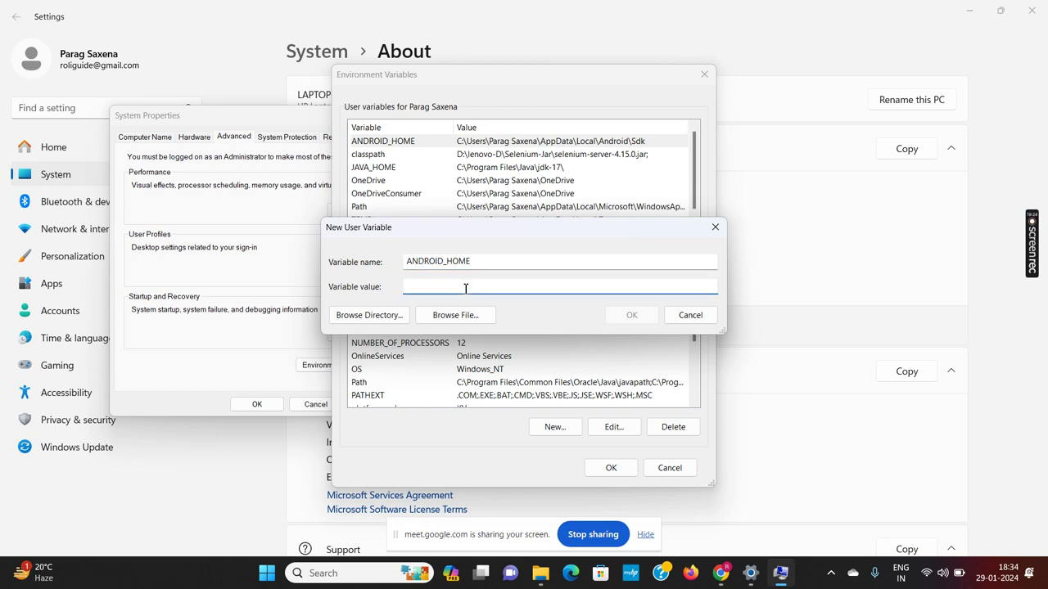
key(ctrl+v)
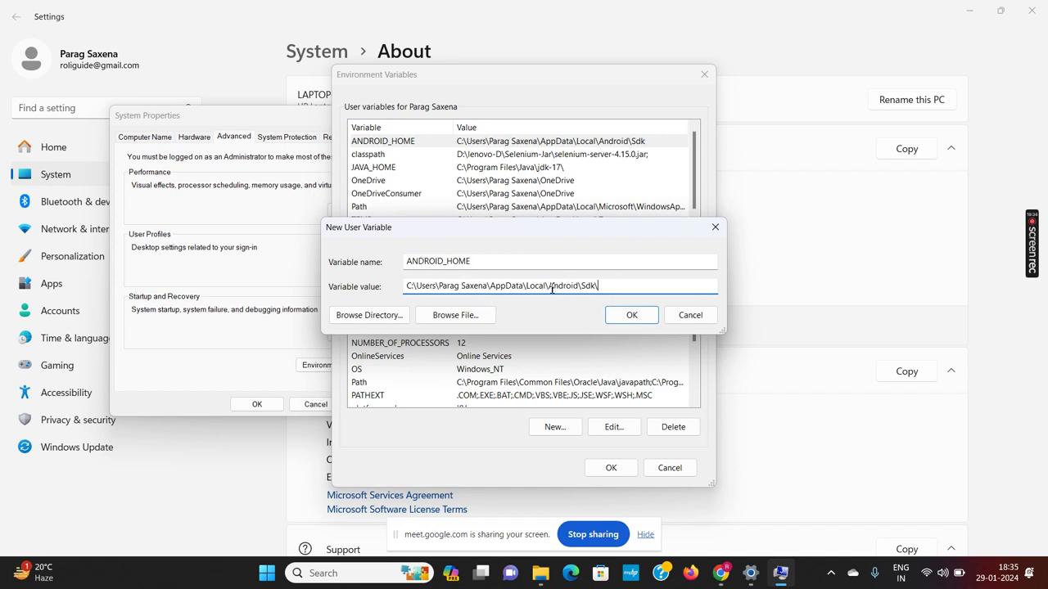
click(630, 315)
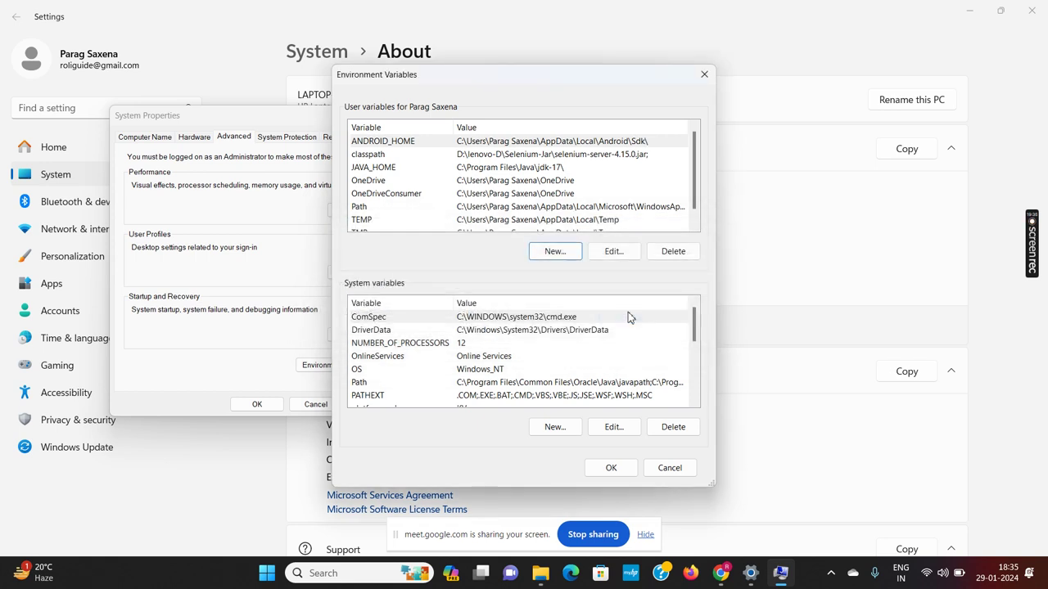
click(510, 146)
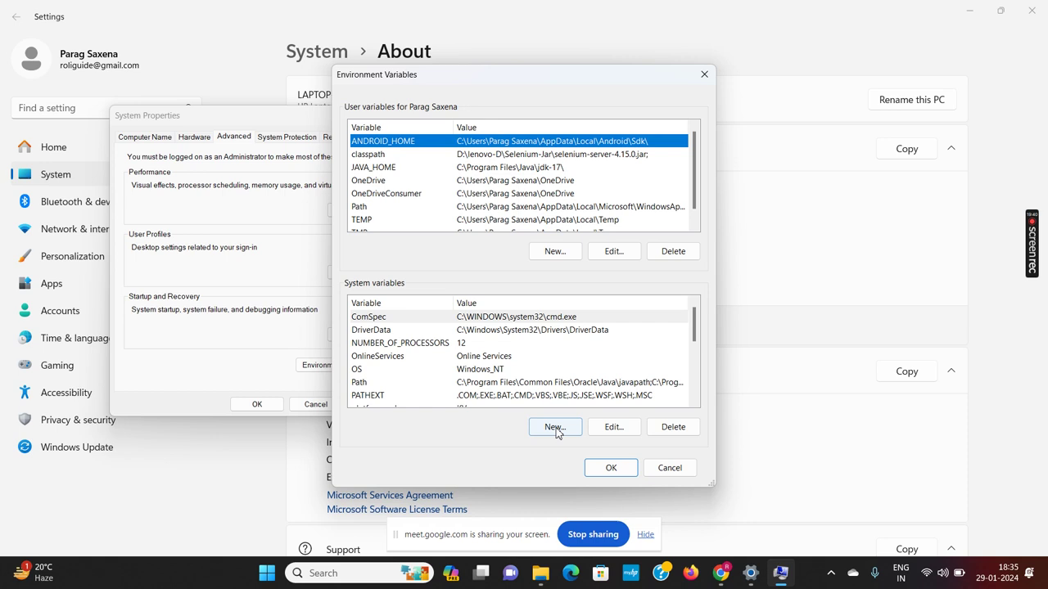
Switch to File Explorer, go back to the Android\Sdk folder and open its emulator folder
mouse_move(543, 573)
click(536, 475)
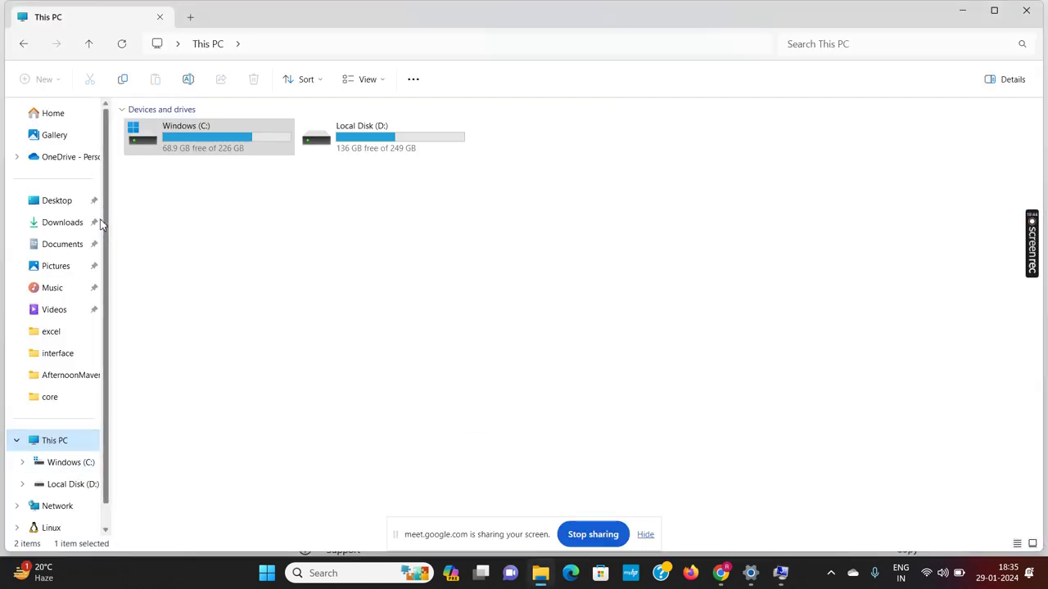
click(26, 44)
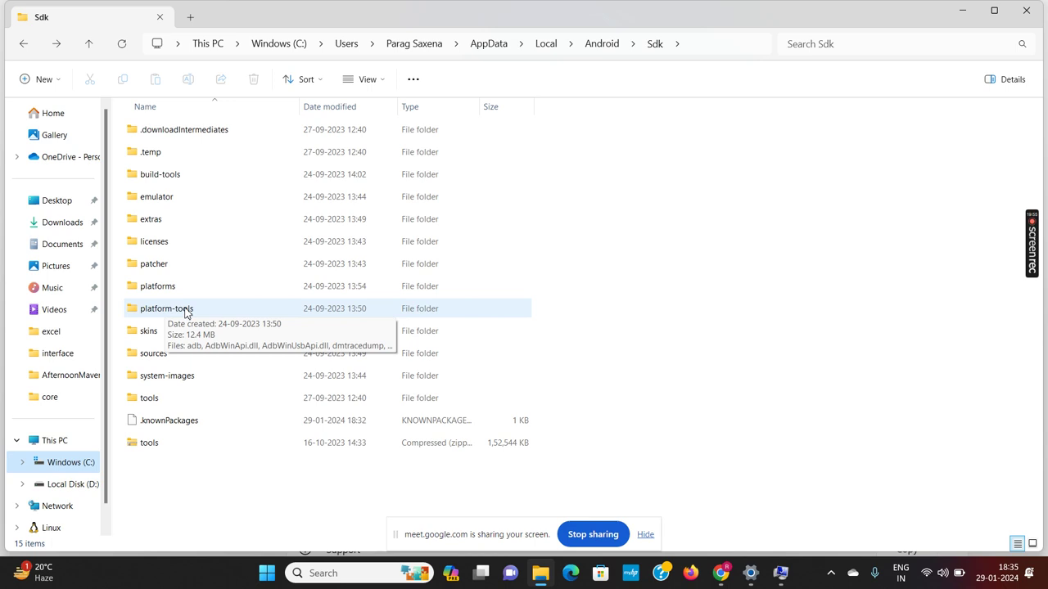
click(149, 398)
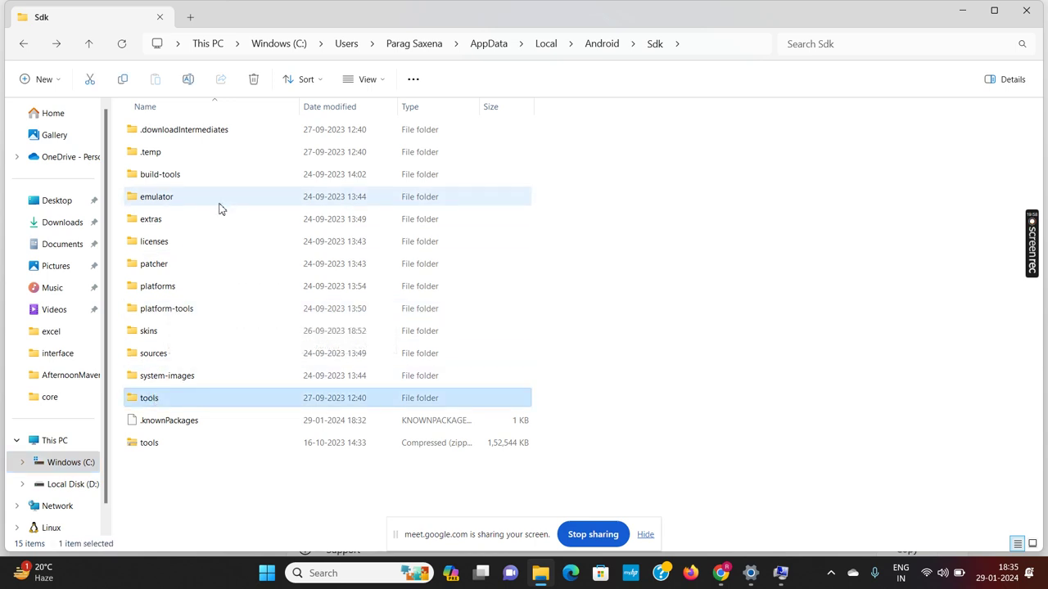
click(185, 197)
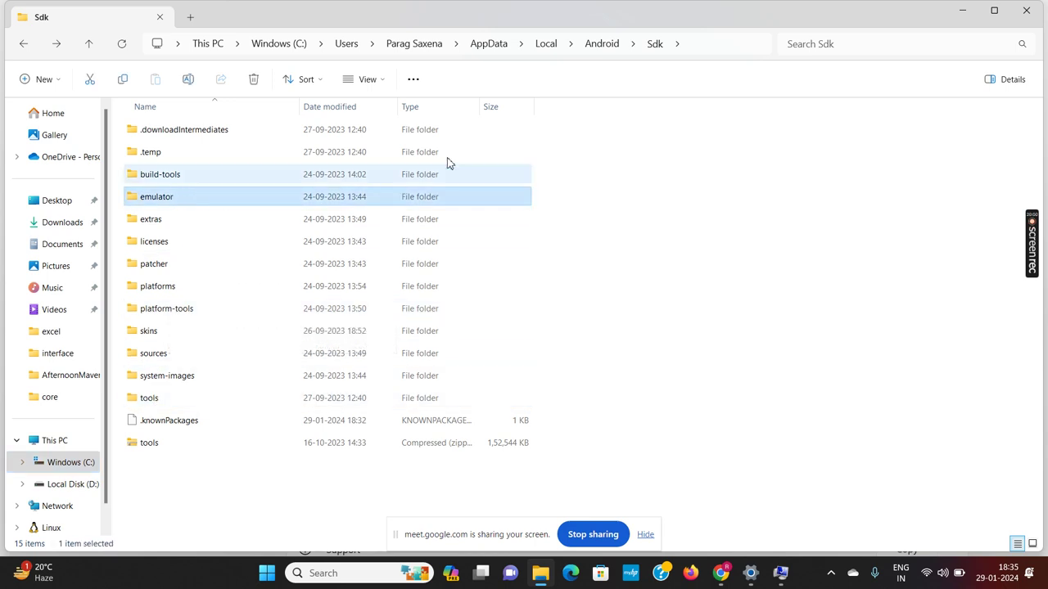
double_click(191, 204)
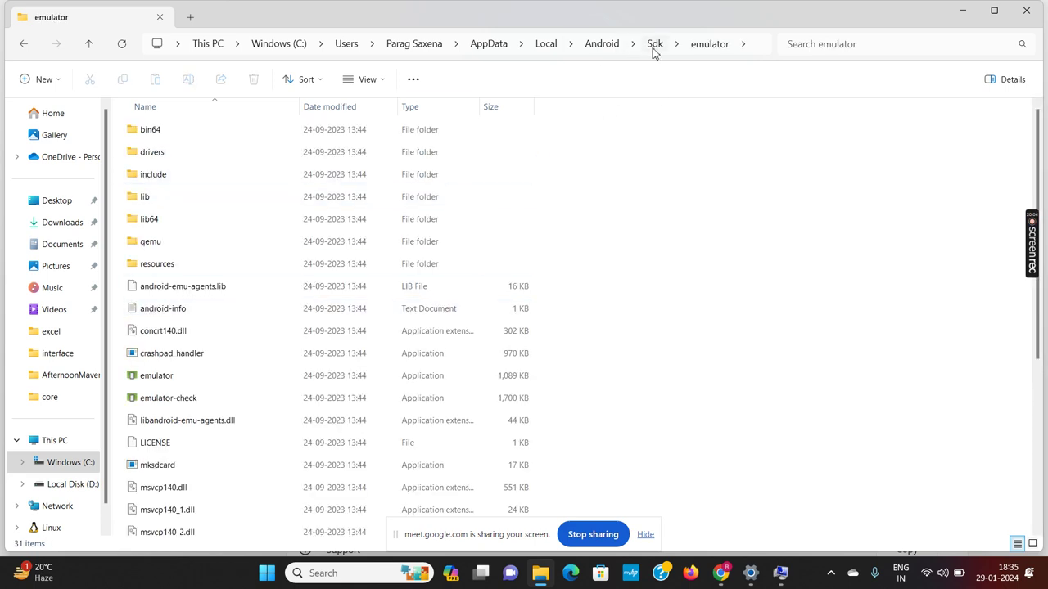
View the Sdk folder's platform-tools and tools folders, and show the full path of the tools folder
click(654, 46)
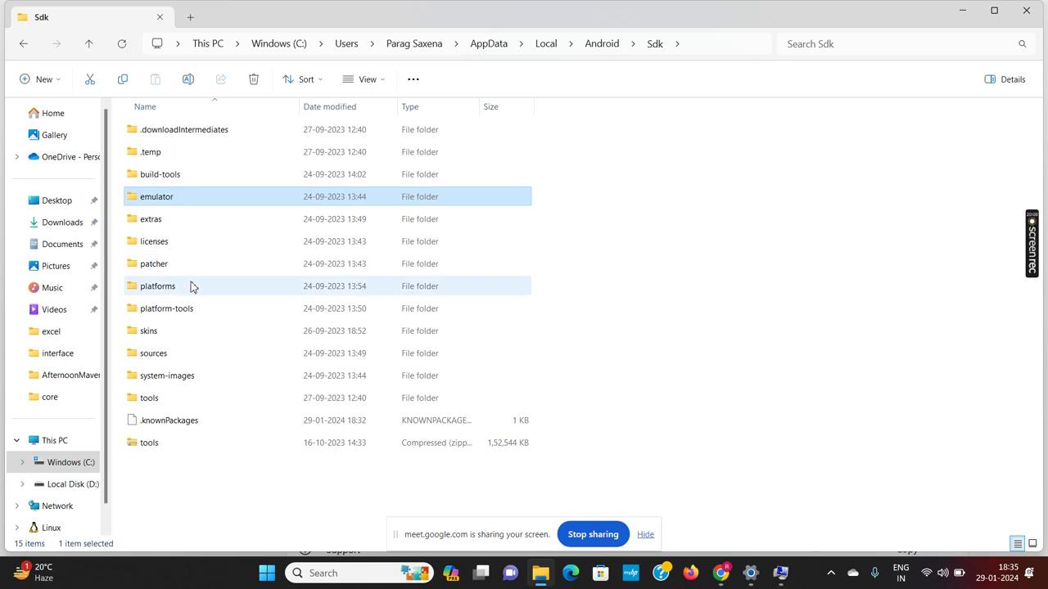
double_click(191, 317)
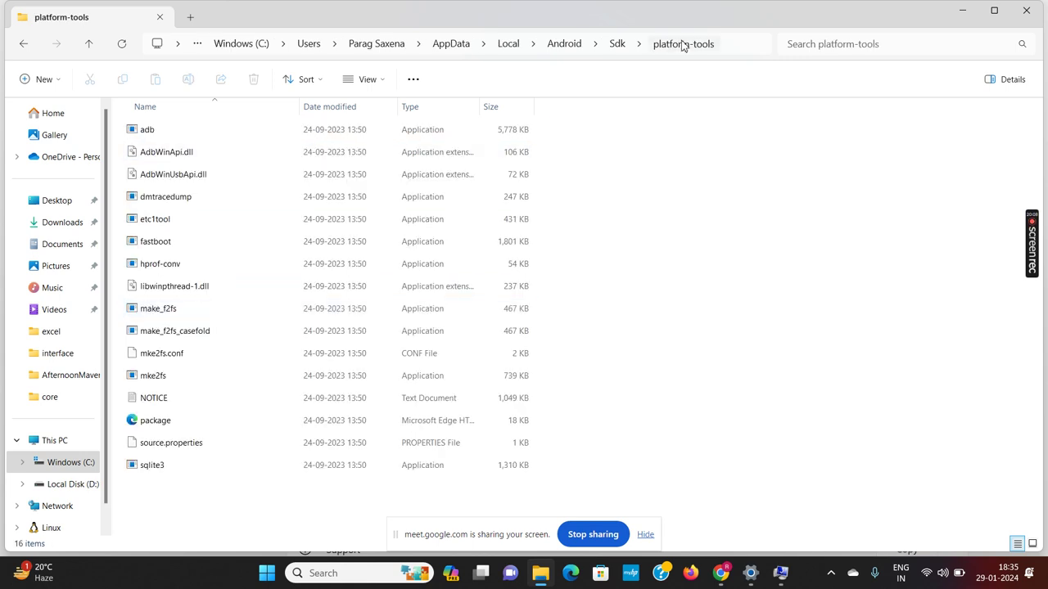
click(616, 44)
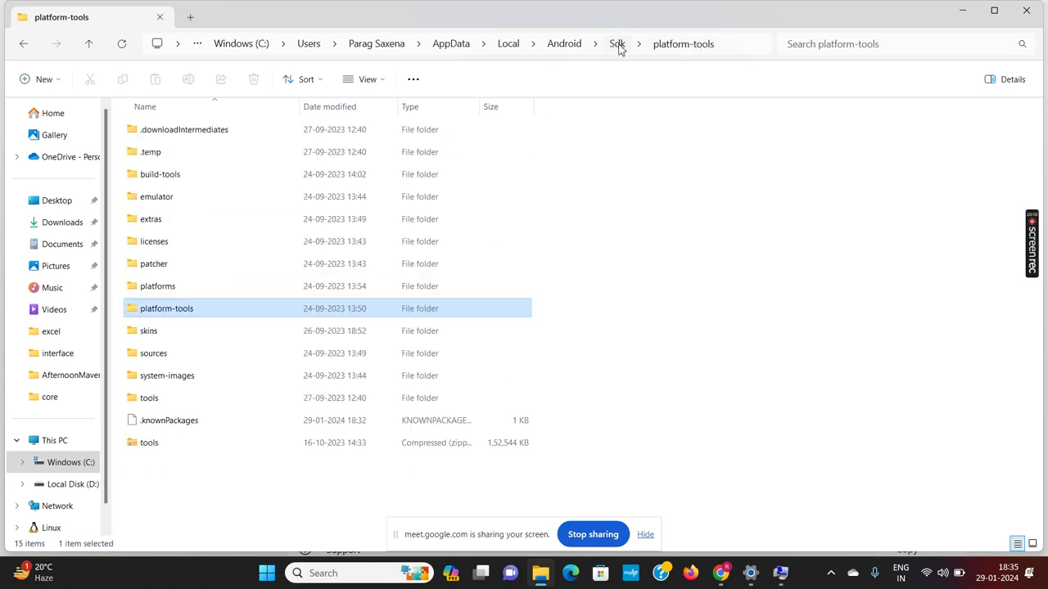
double_click(185, 401)
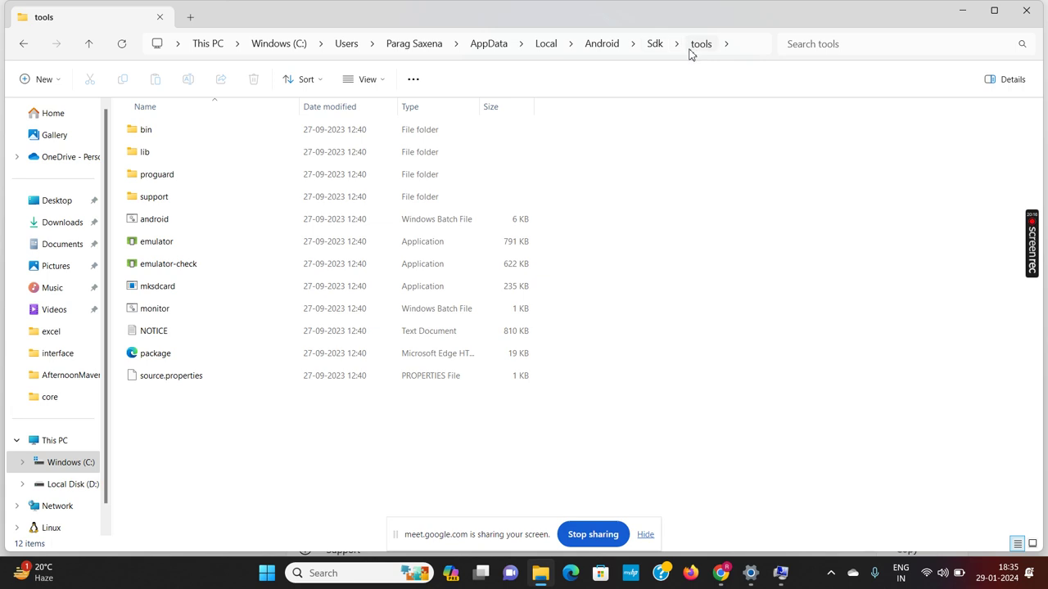
click(744, 49)
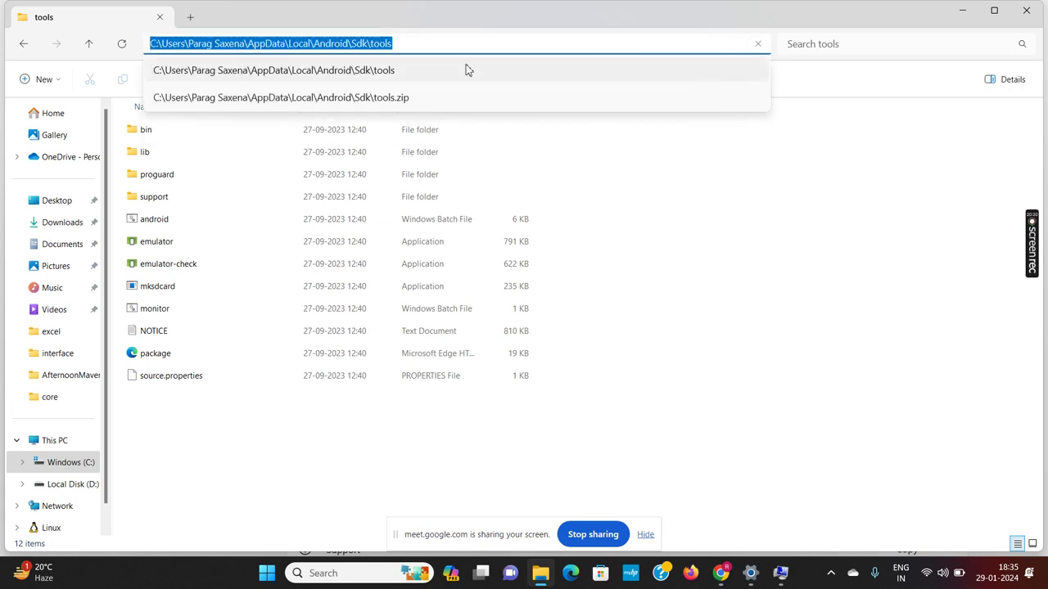
Return to the Environment Variables dialog, open the user variable Path and examine its Android\Sdk\tools entry
click(540, 573)
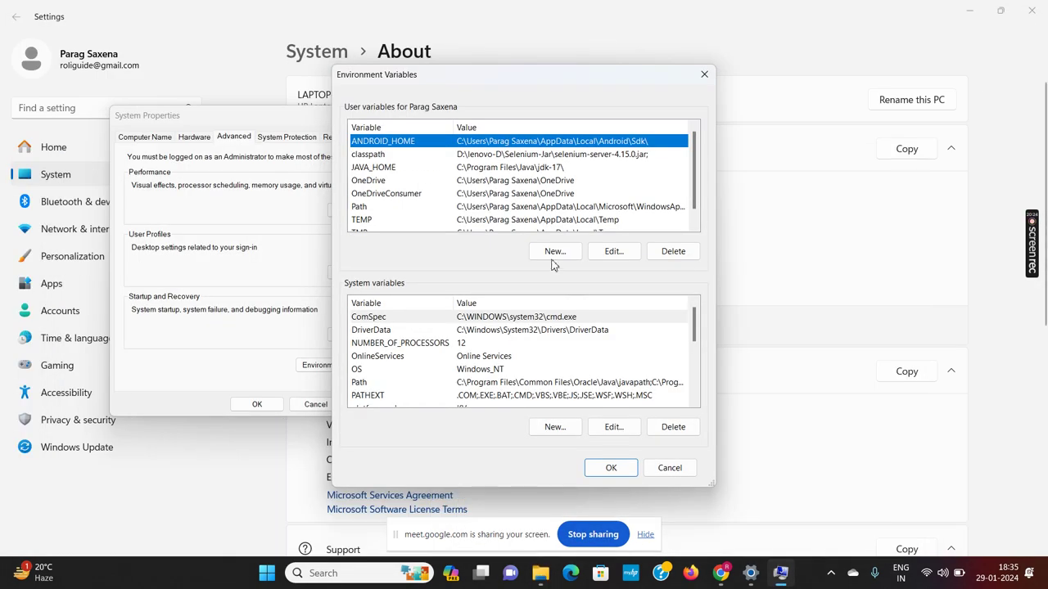
click(364, 208)
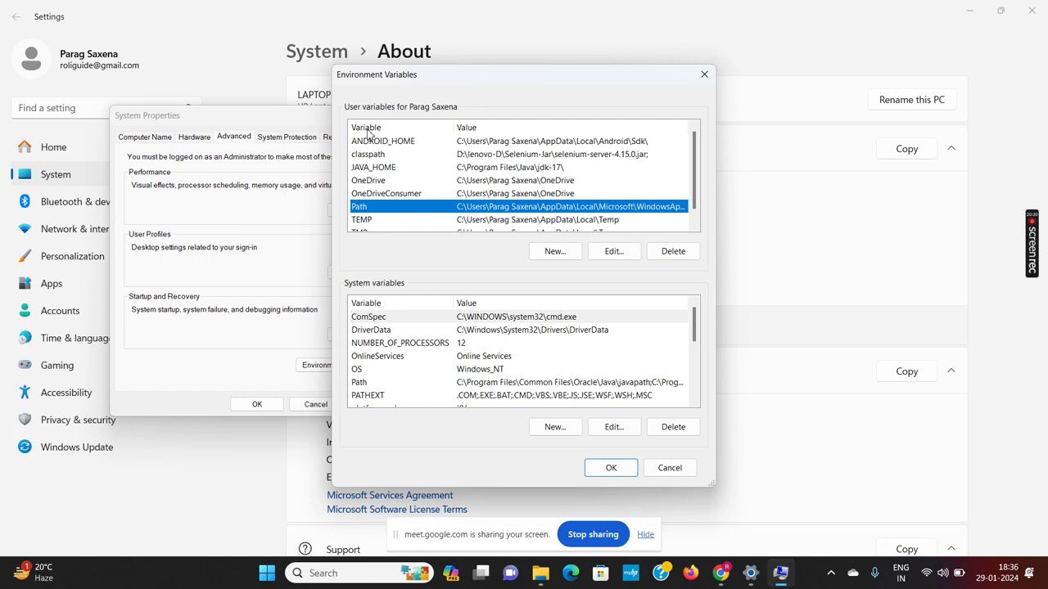
double_click(366, 208)
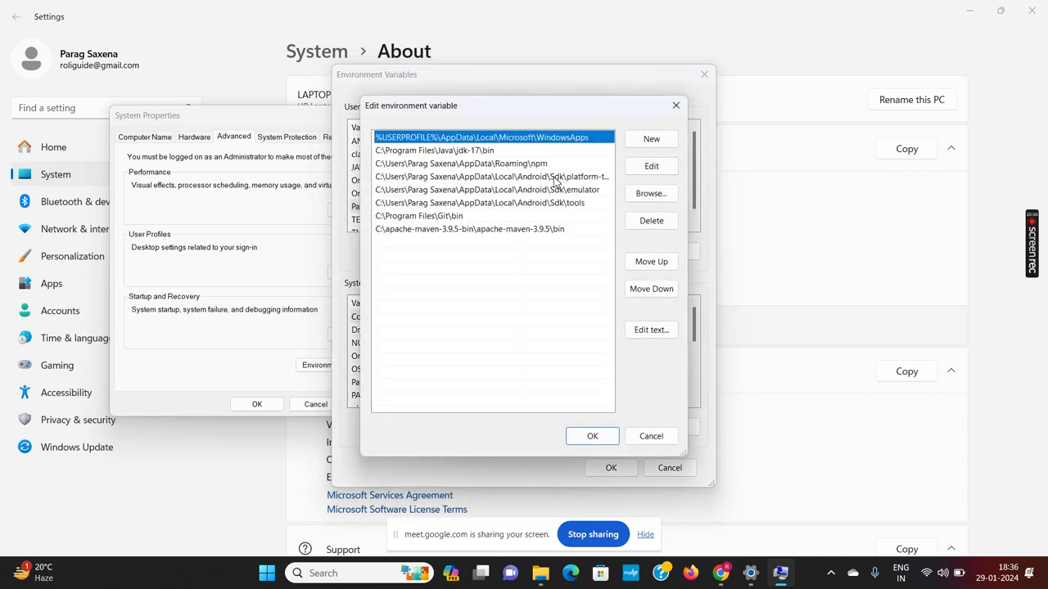
click(545, 205)
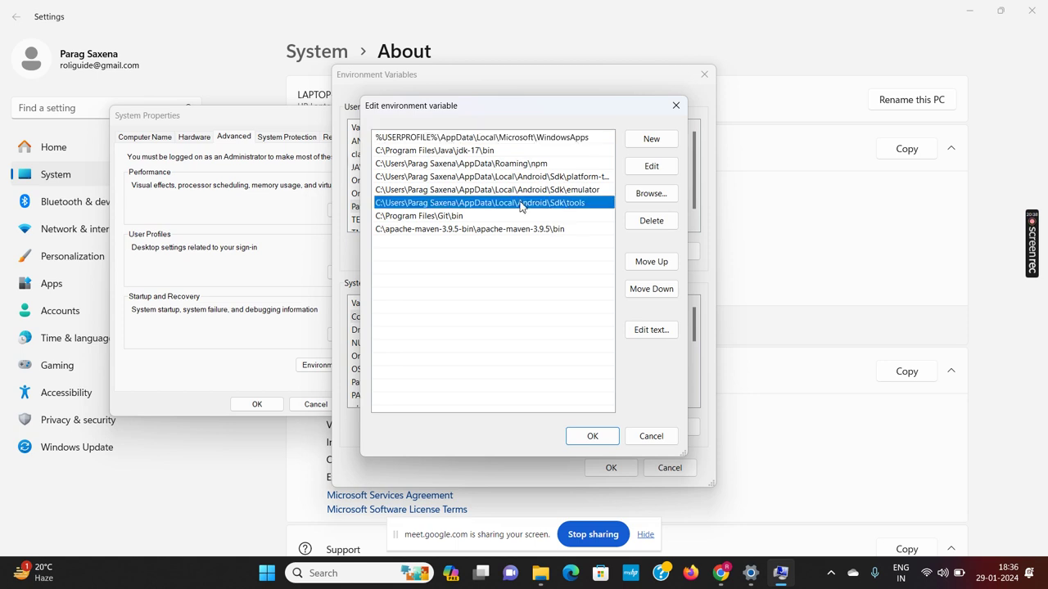
click(521, 207)
click(492, 205)
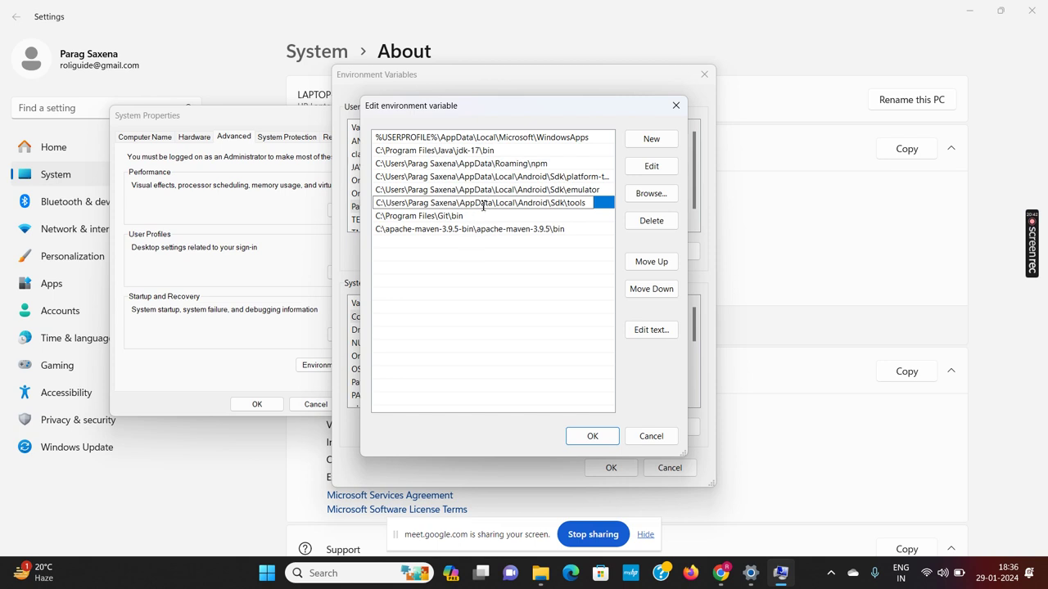
drag(586, 203, 564, 203)
Examine the Android\Sdk\emulator and Android\Sdk\platform-tools entries of Path, and leave the variable without saving changes
click(493, 190)
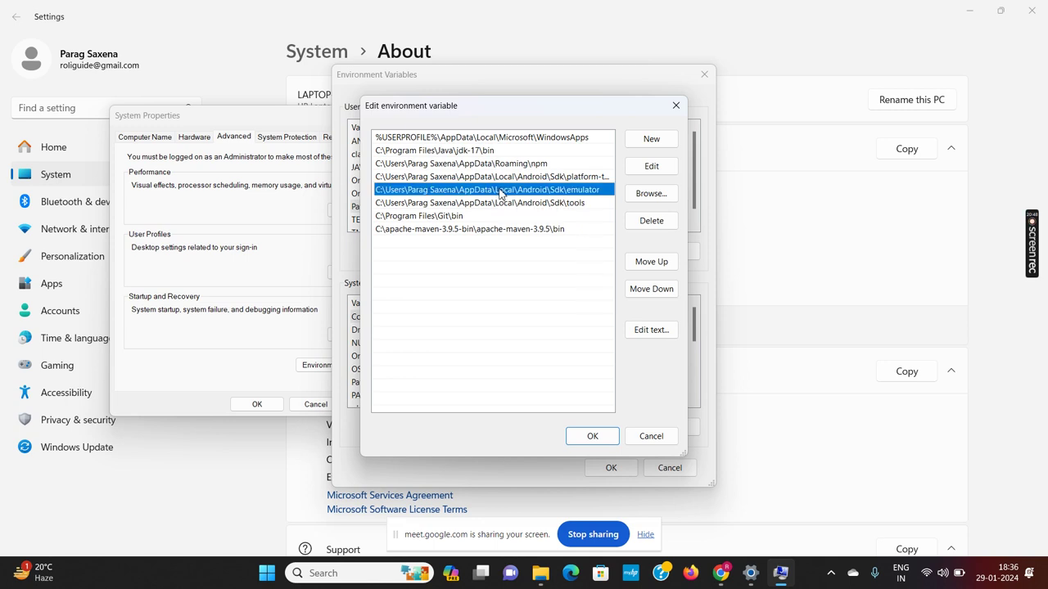
click(519, 191)
click(561, 189)
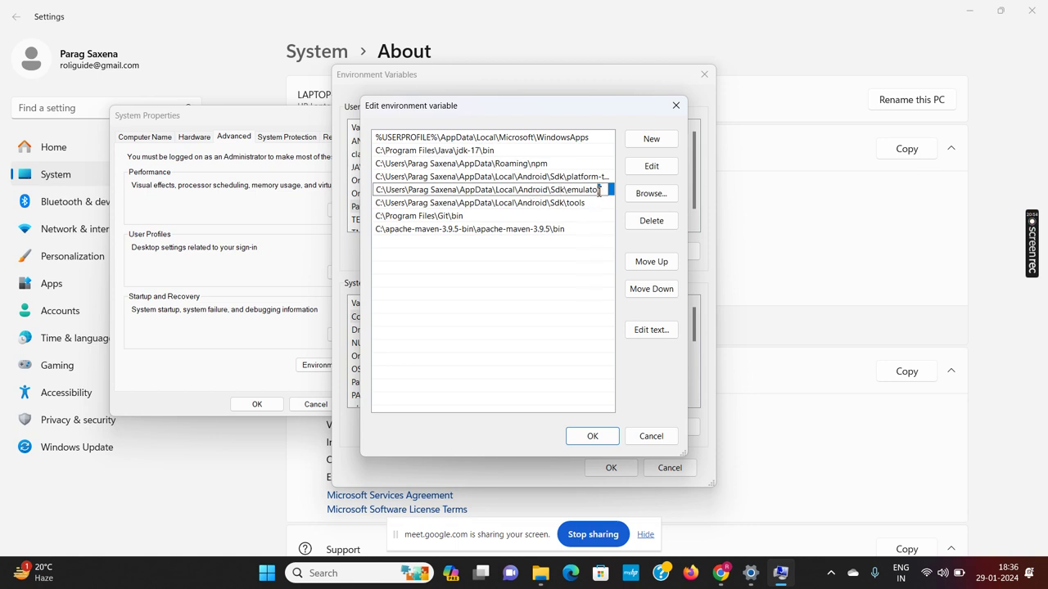
click(521, 177)
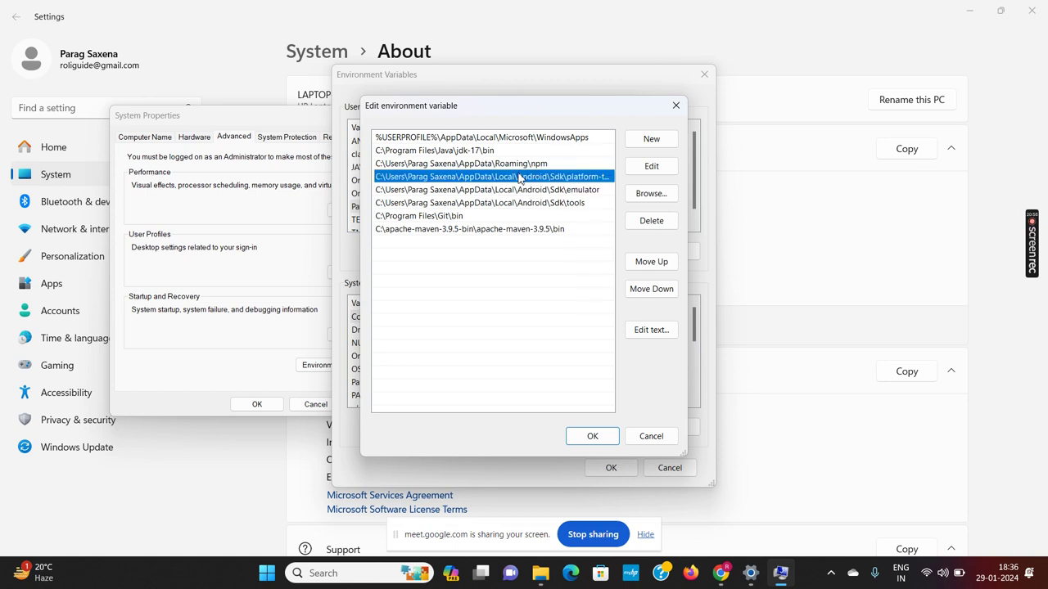
click(532, 177)
click(559, 176)
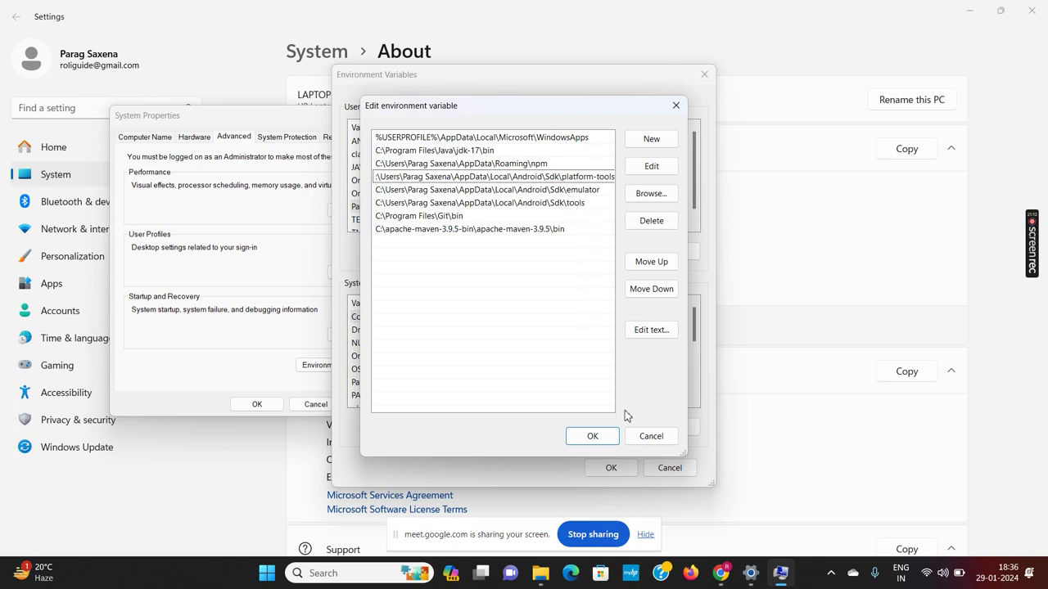
click(651, 436)
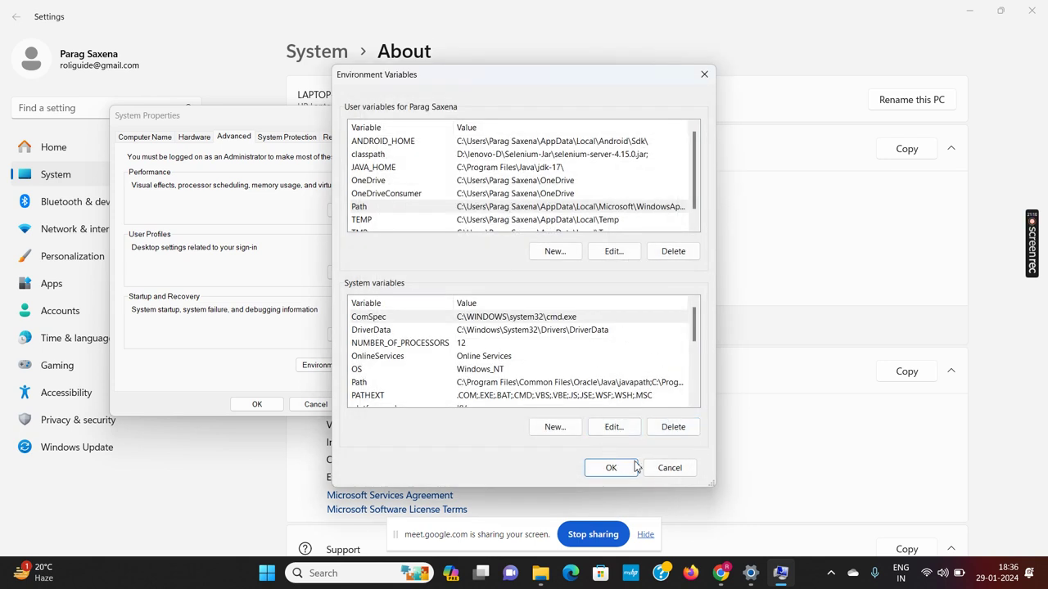
Cancel the Environment Variables and System Properties dialogs and close the Settings window
click(669, 469)
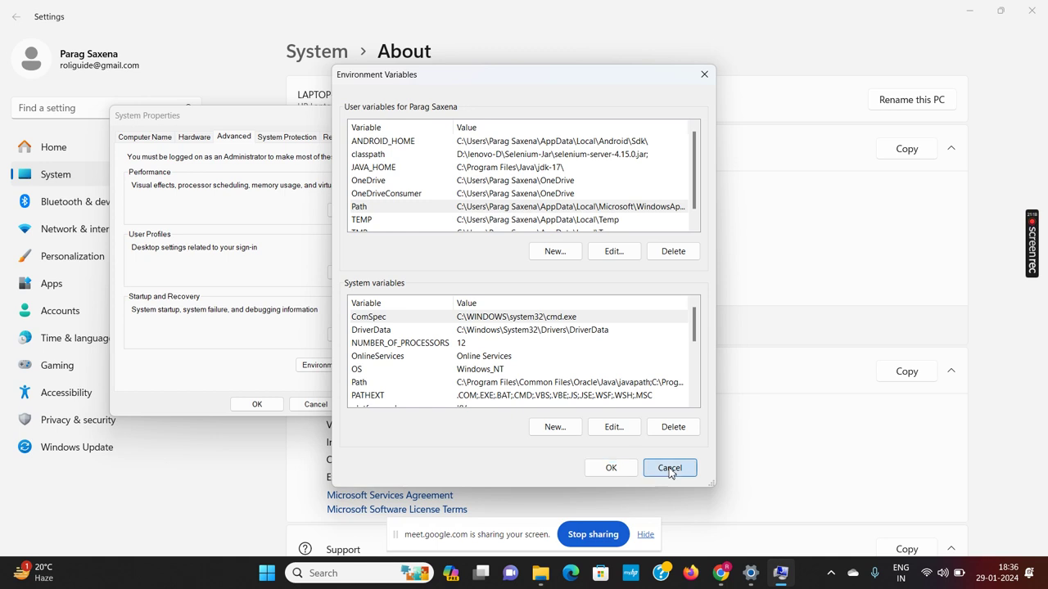
click(316, 404)
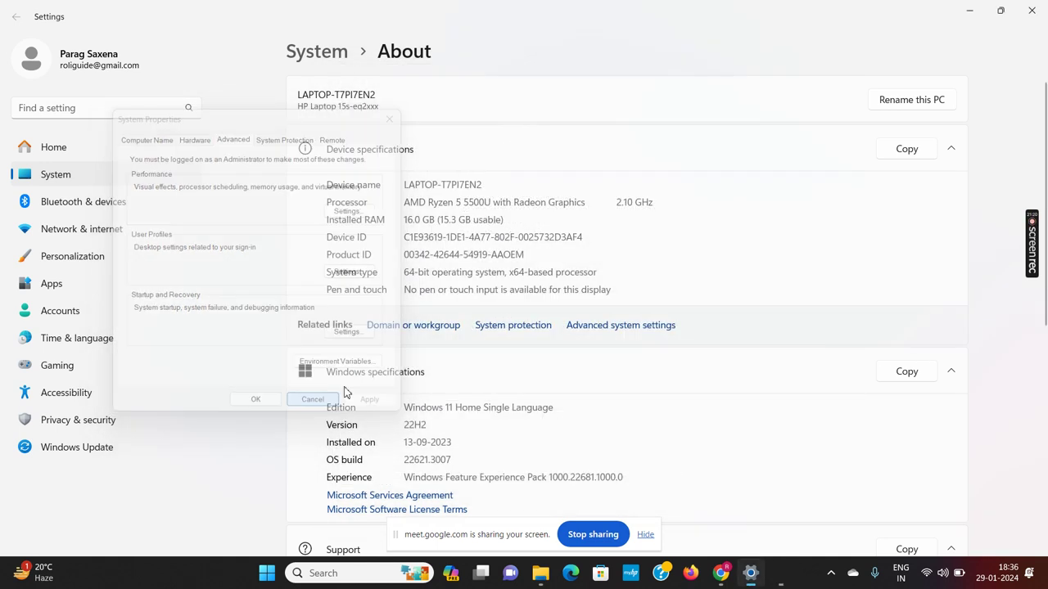
click(1033, 10)
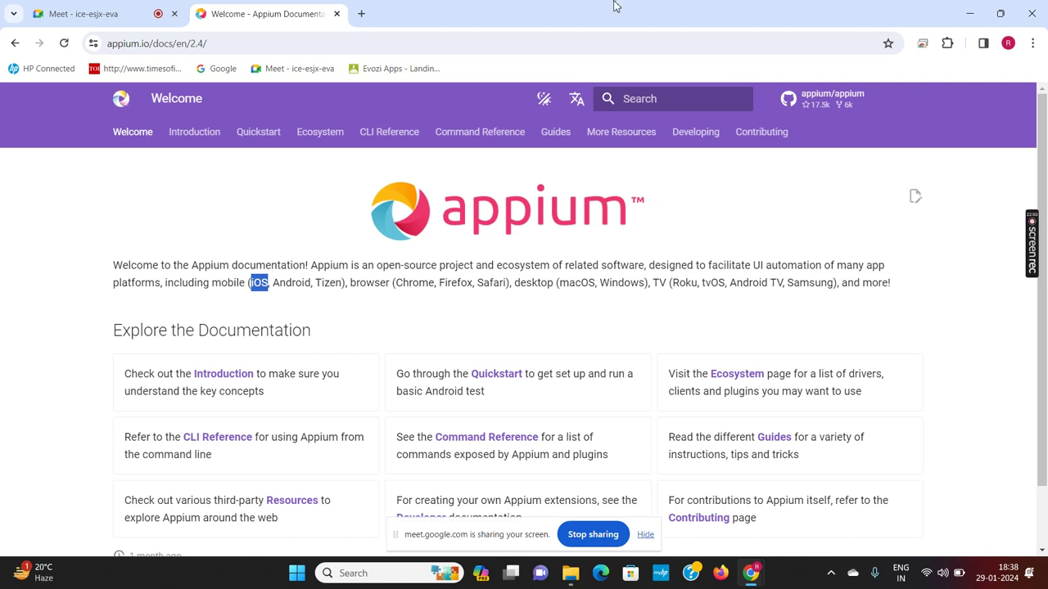
Open the Google home page in a new browser tab
click(362, 14)
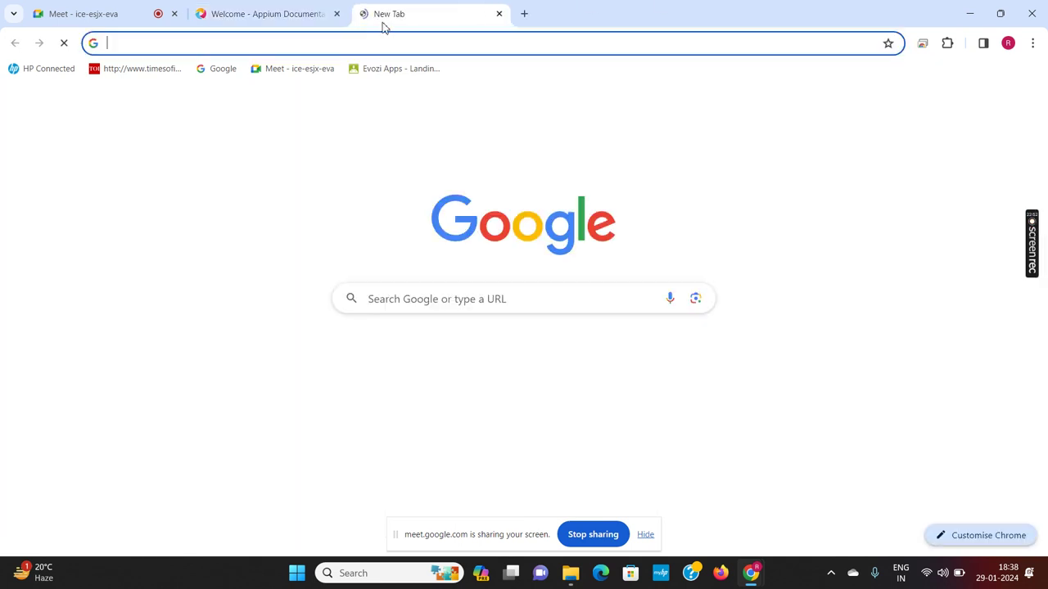
click(383, 43)
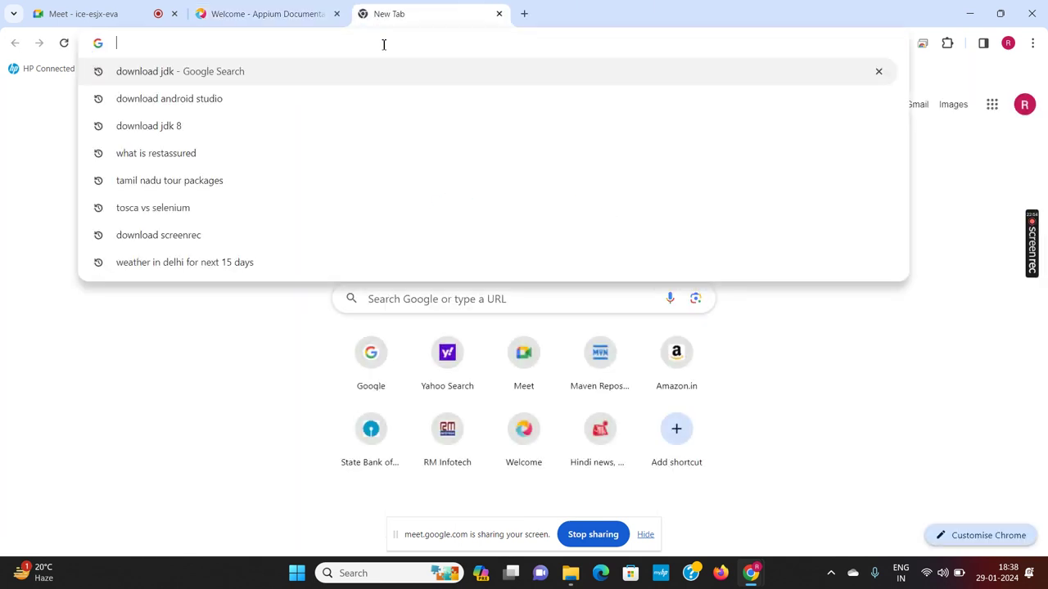
text(g)
key(Return)
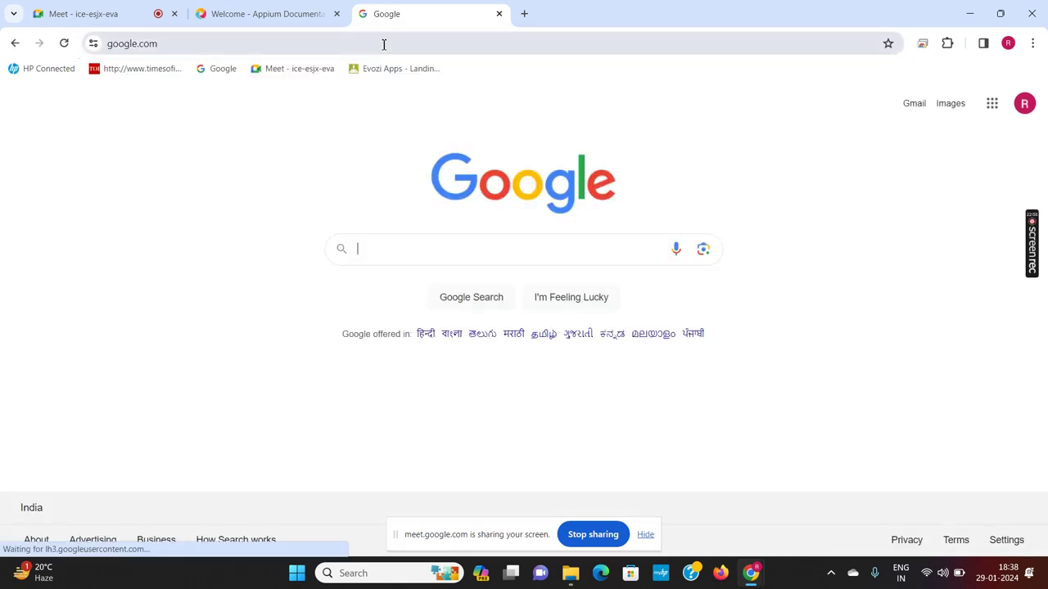
Search Google for "download node js" and open the Node.js download page on nodejs.org
text(d)
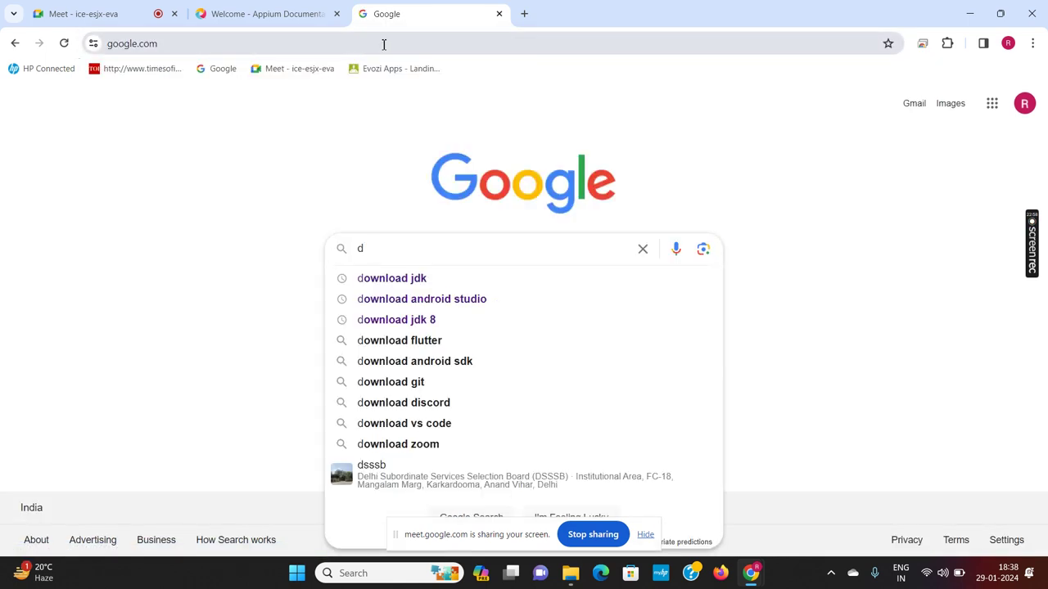
text(ownlo)
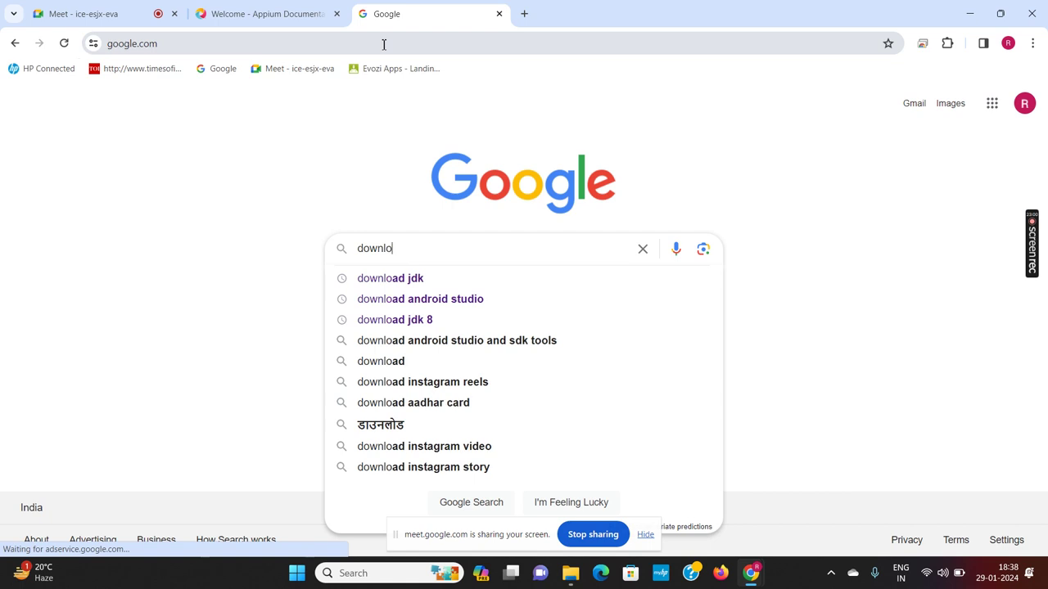
text(ad node)
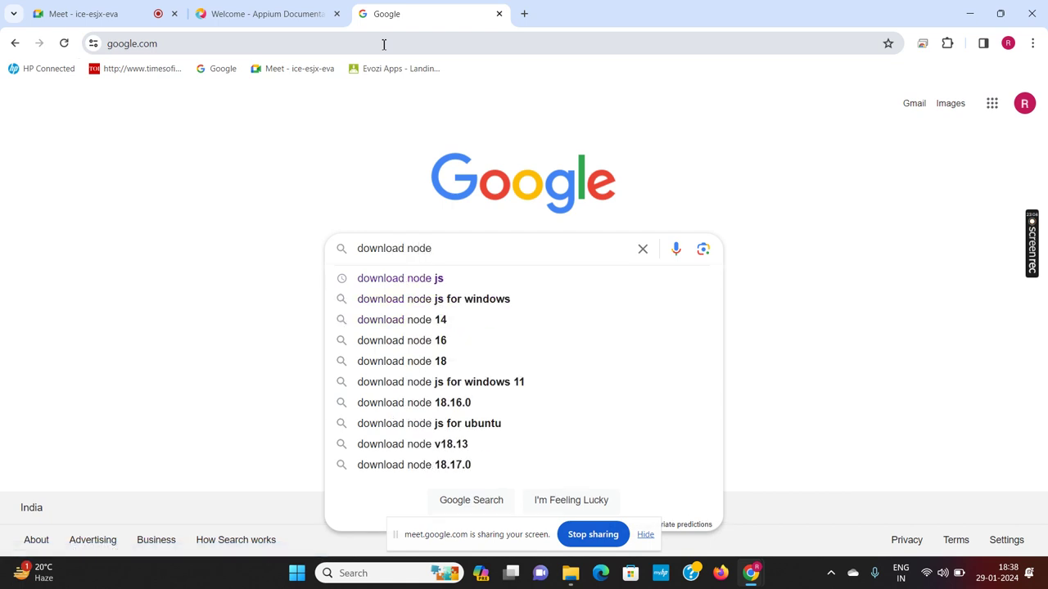
text( js)
key(Return)
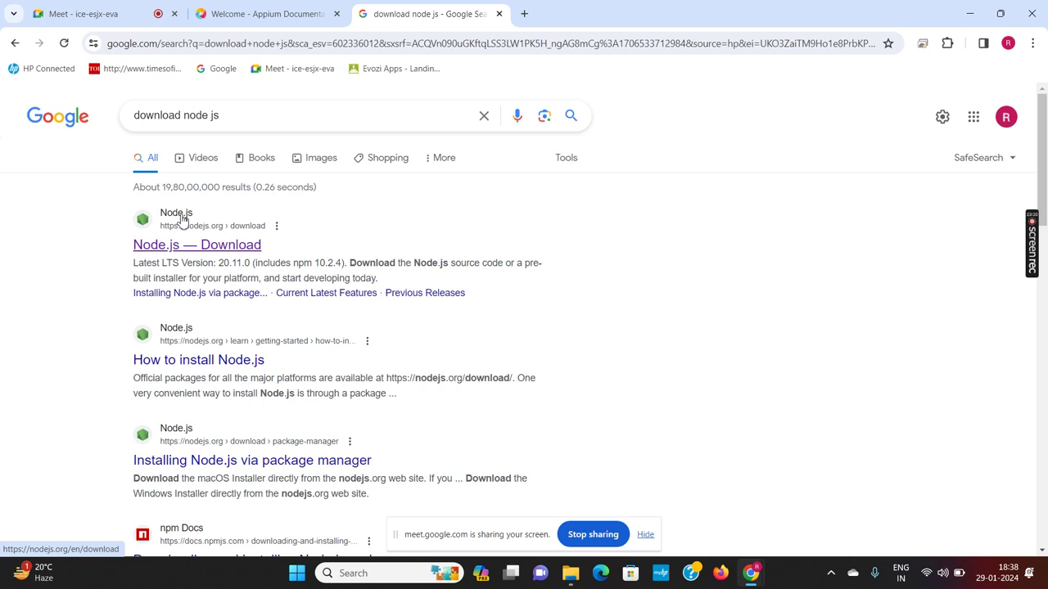
click(189, 252)
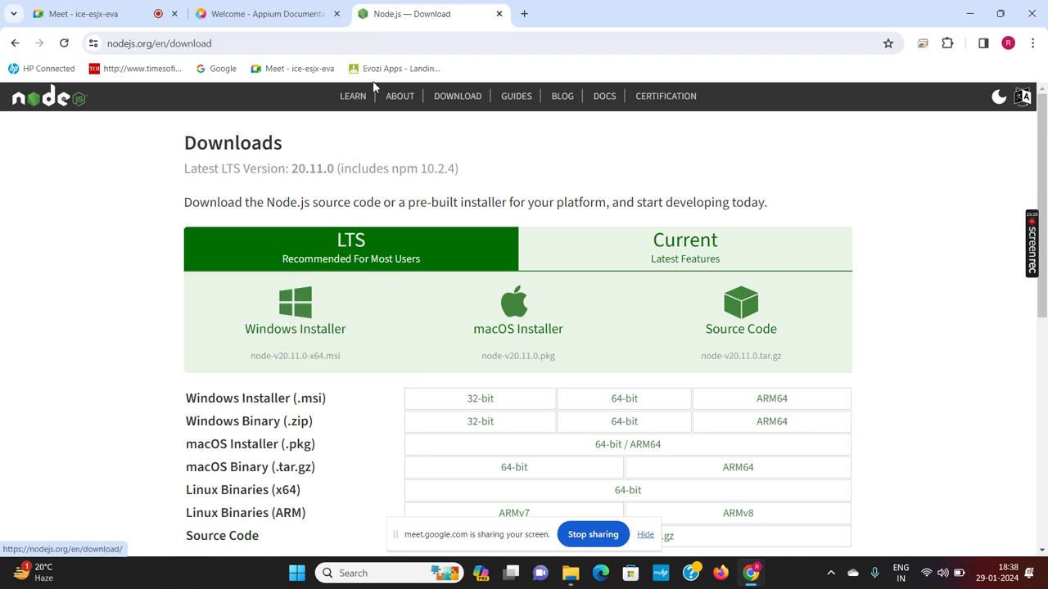
Switch to File Explorer and look through the Downloads folder for the Node.js installer
mouse_move(581, 578)
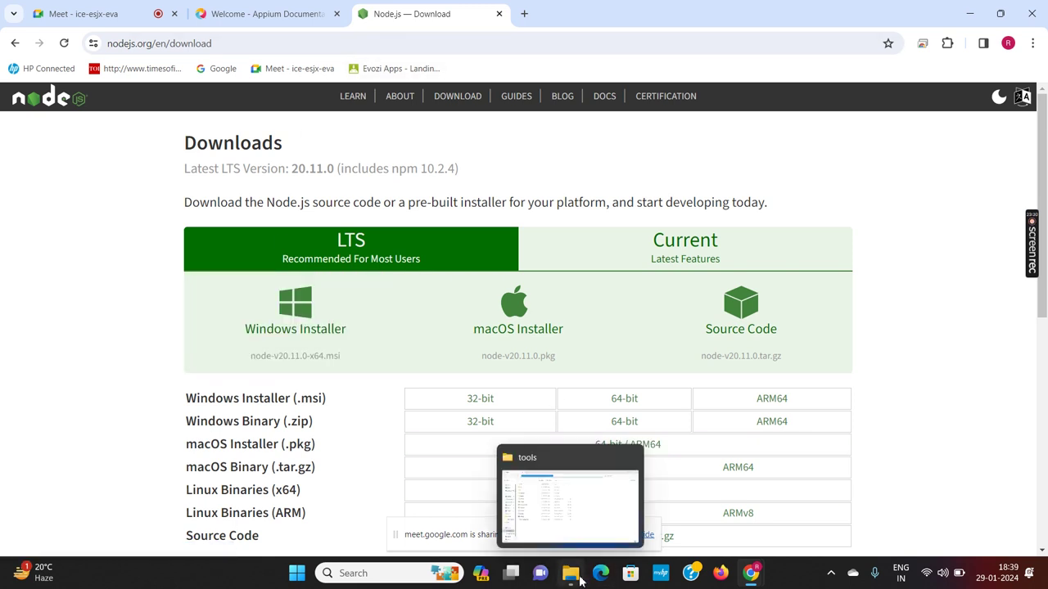
click(559, 454)
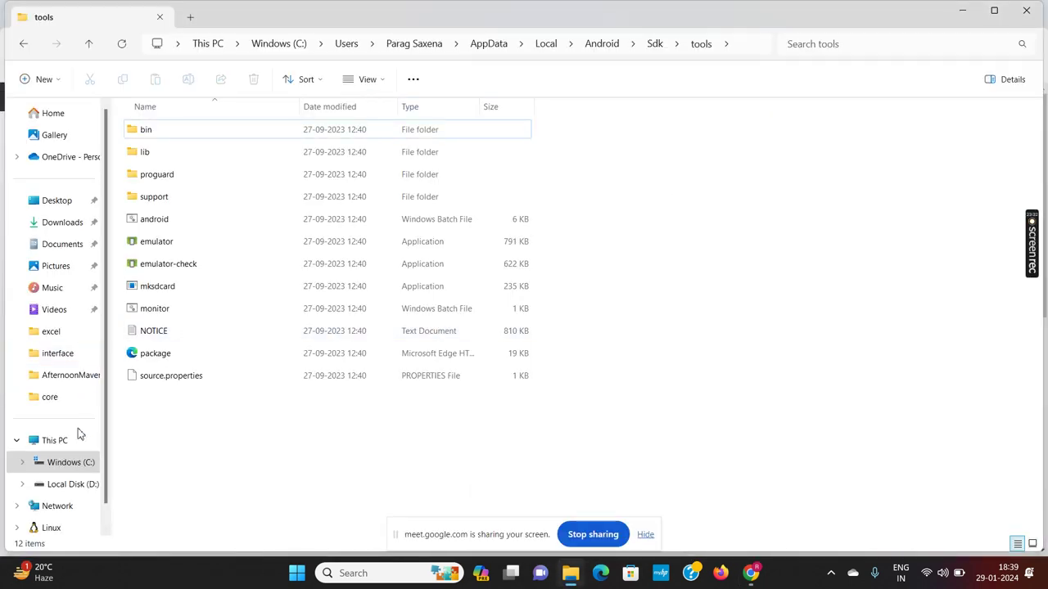
click(66, 226)
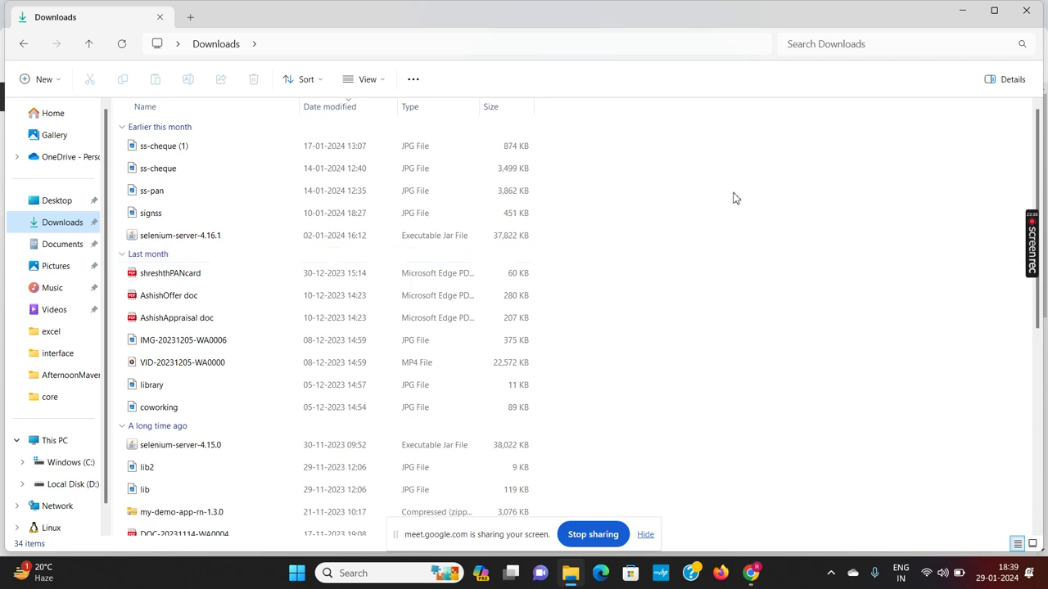
drag(1037, 137, 1045, 344)
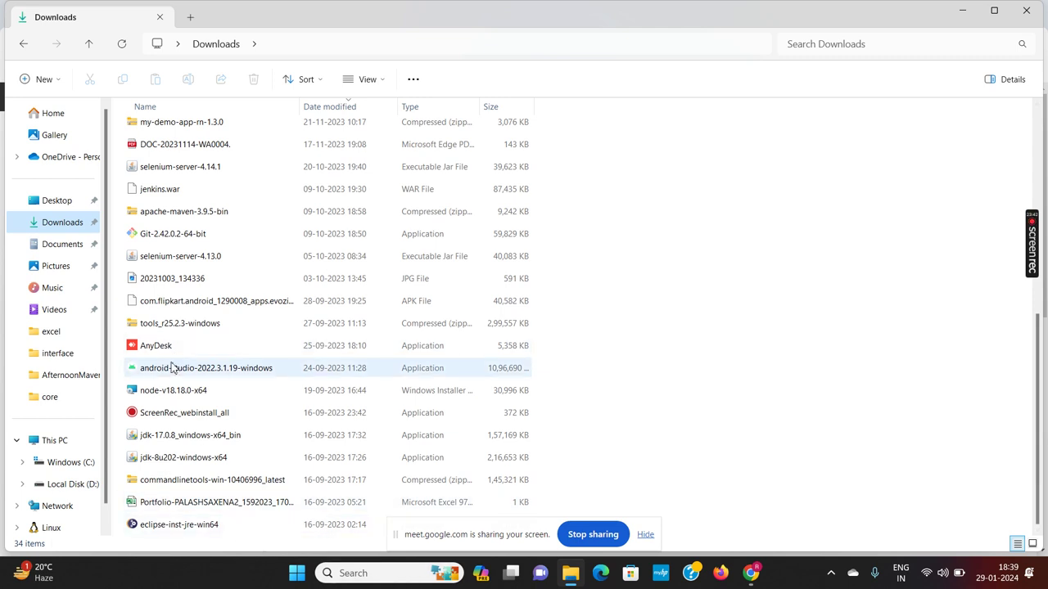
Select the node-v18.18.0-x64 installer in Downloads, minimize File Explorer, and close the Node.js download page in the browser
click(207, 399)
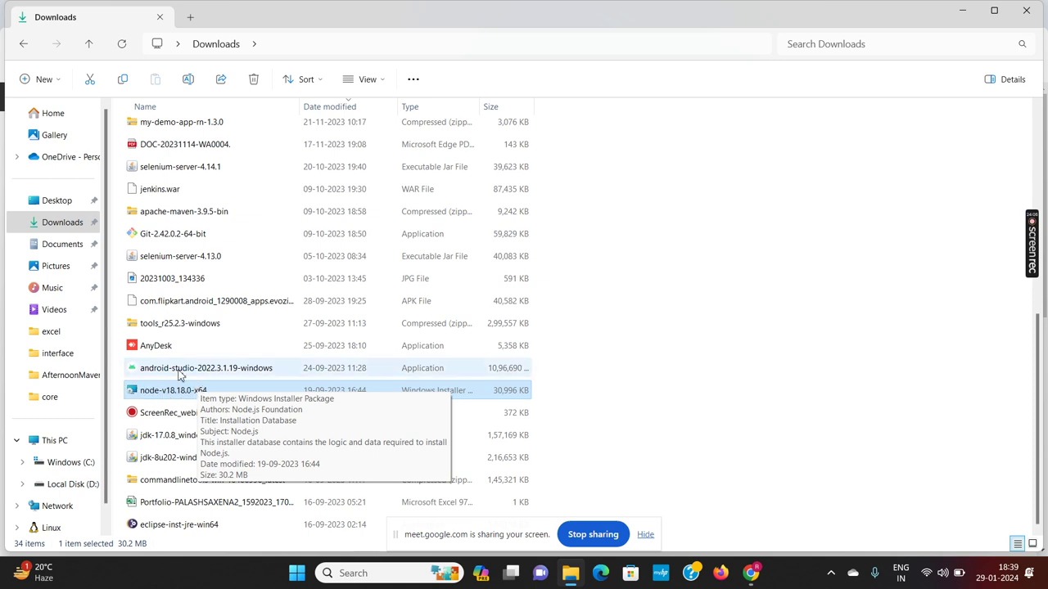
mouse_move(157, 380)
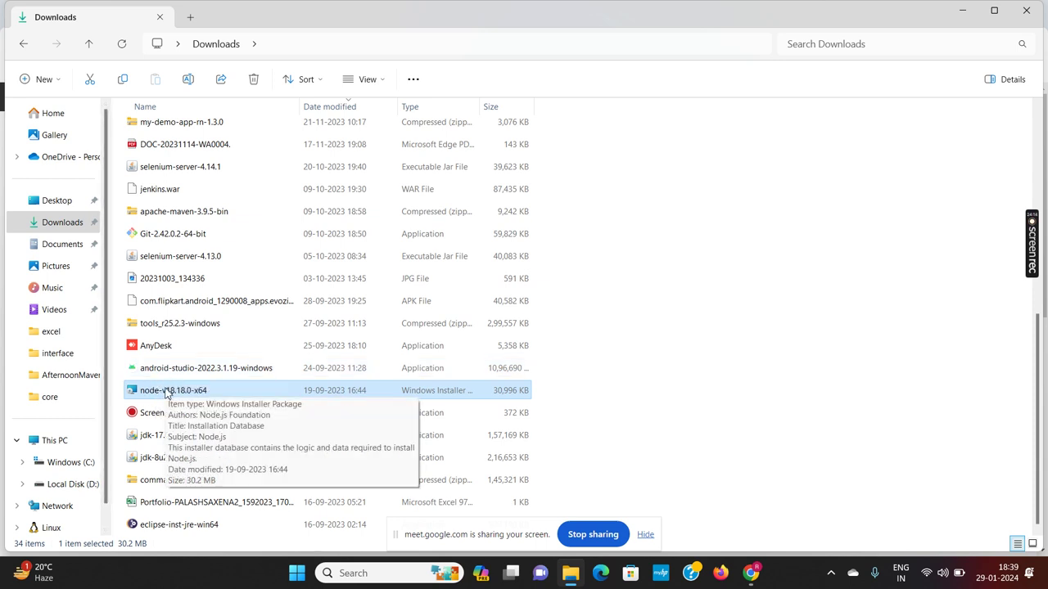
click(969, 12)
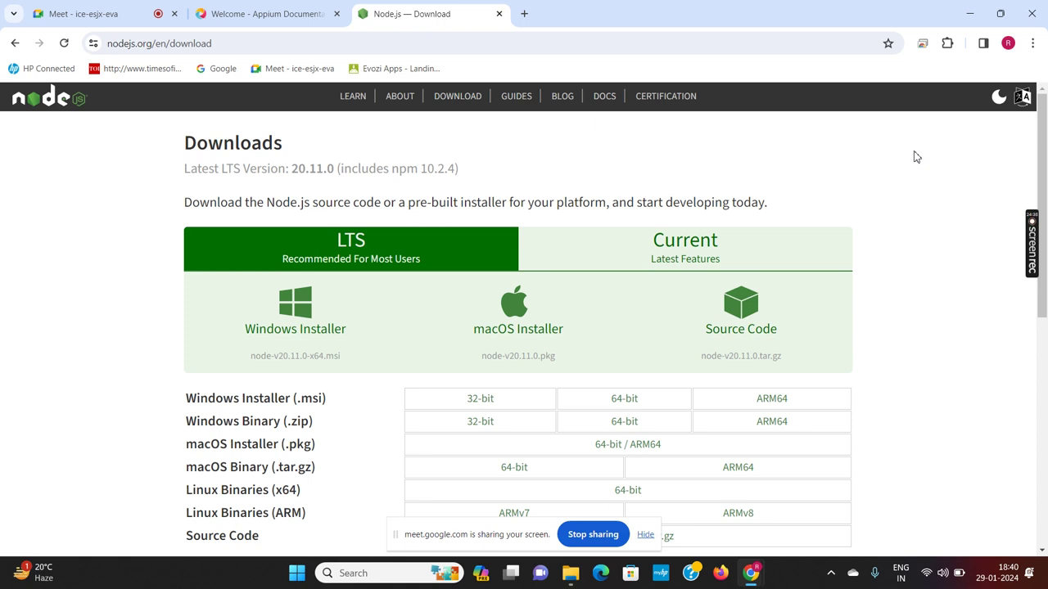
click(499, 14)
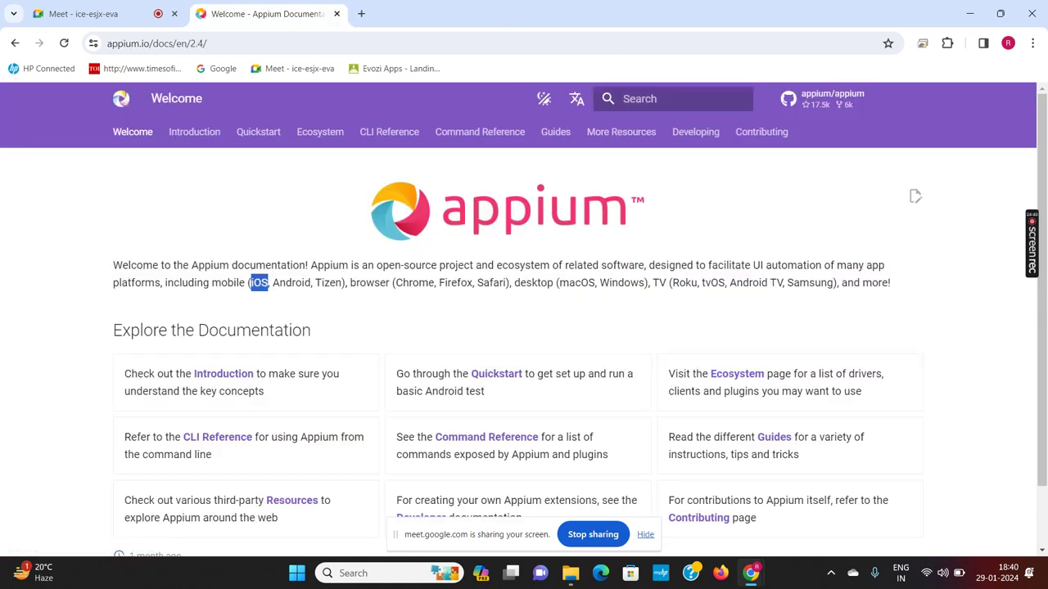
Search Windows for "cmd", open Command Prompt, and move its window toward the middle of the screen
click(355, 576)
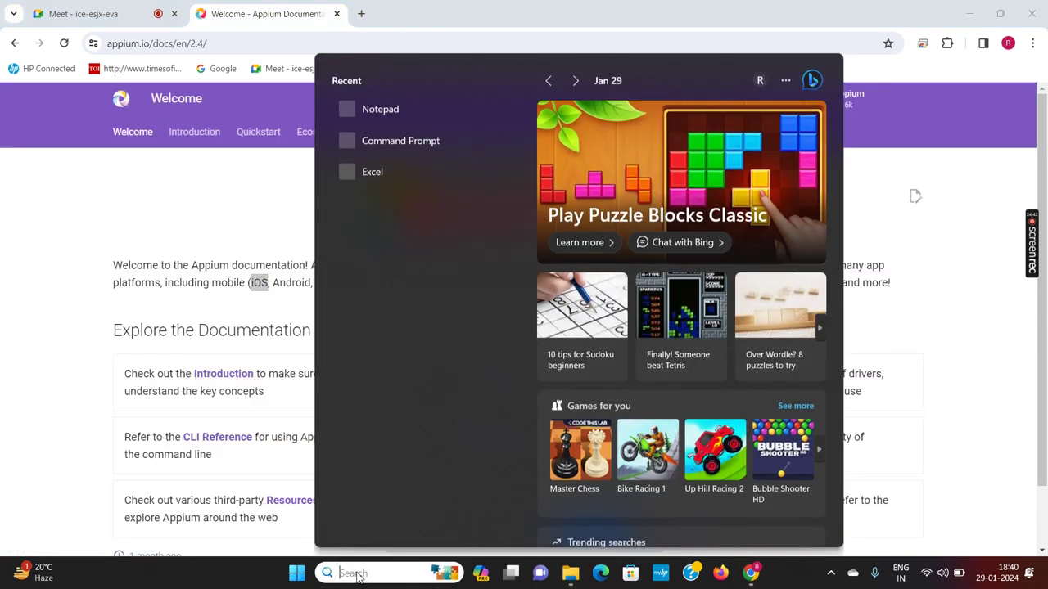
text(cmd)
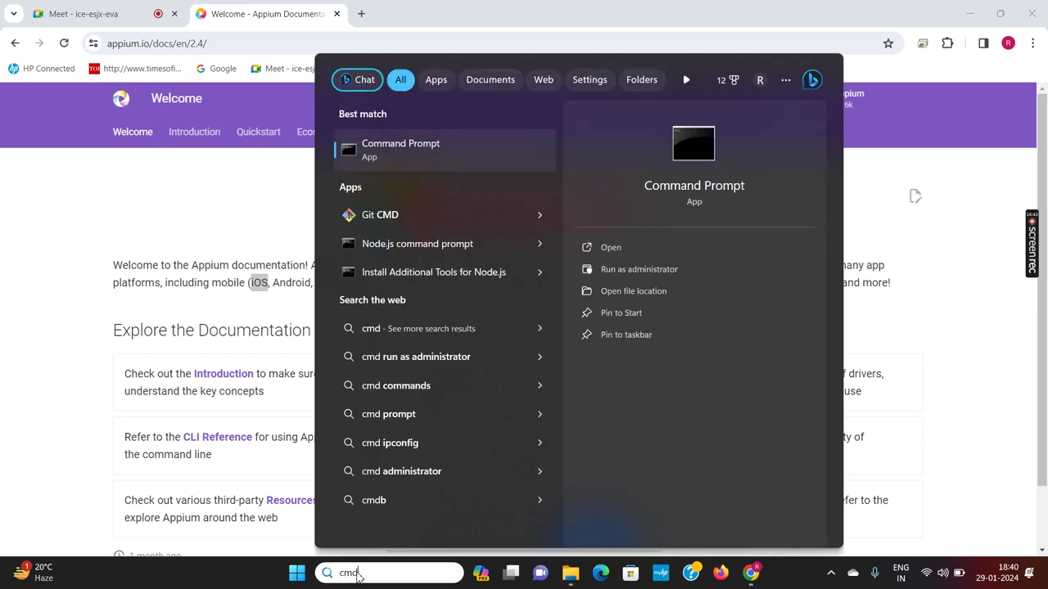
key(Return)
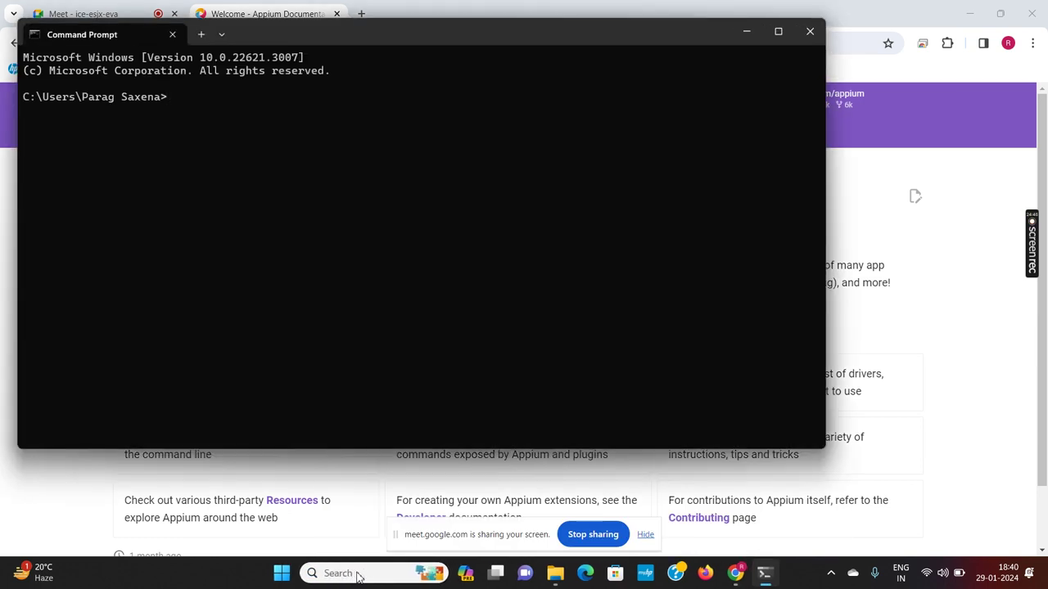
drag(429, 35, 501, 109)
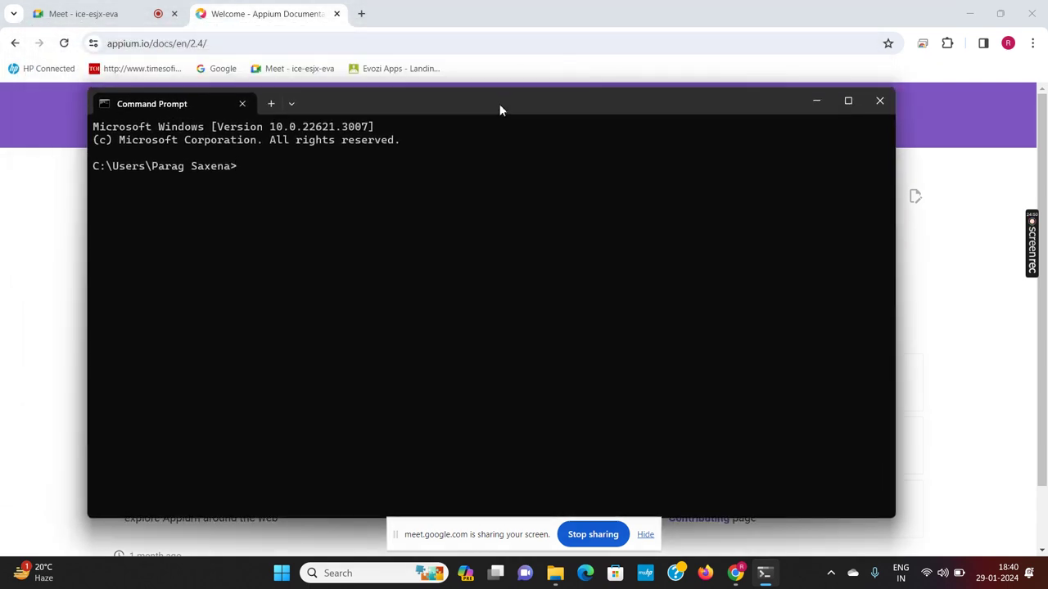